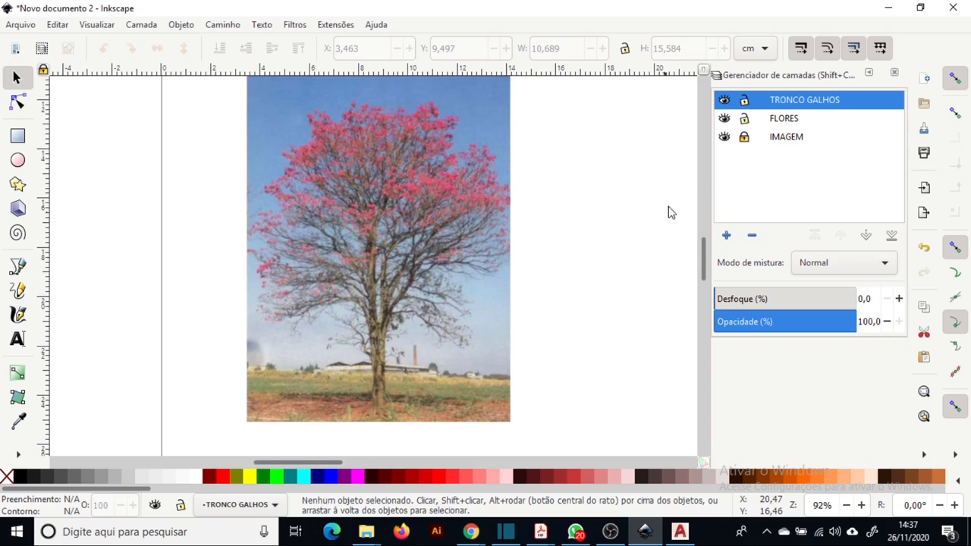
Step: Lower the opacity of the IMAGEM layer to about 65% and make TRONCO GALHOS the active layer
click(804, 142)
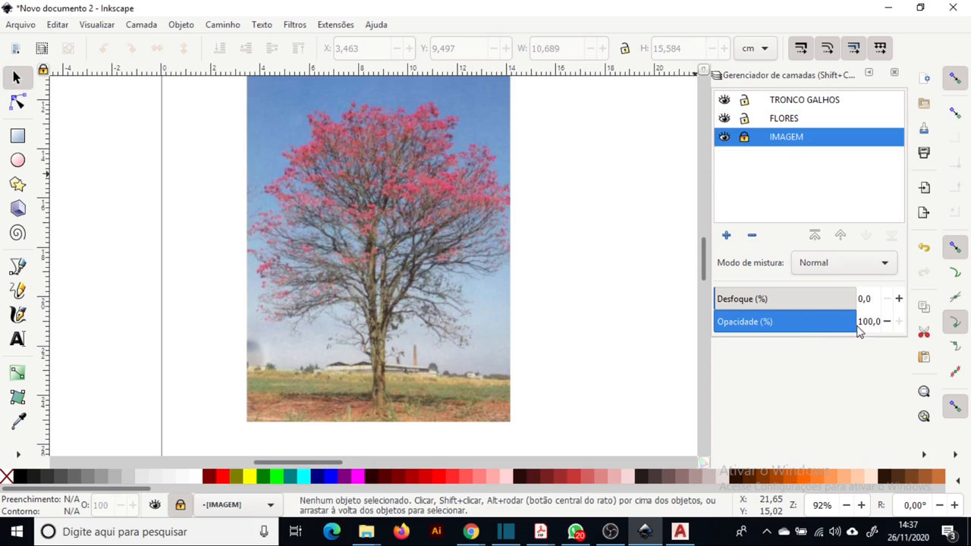
drag(839, 335, 823, 335)
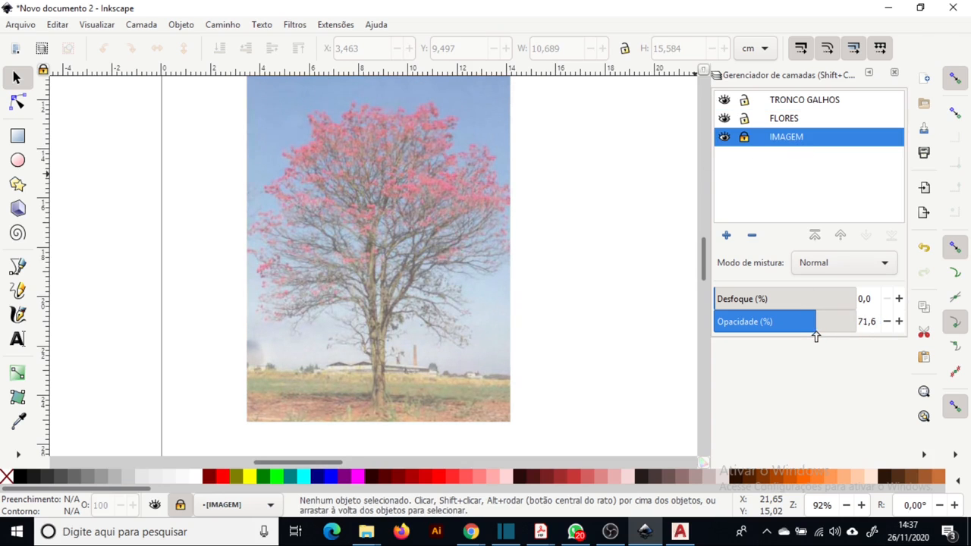
click(796, 105)
Step: Start a Bézier path at the right side of the trunk's base and trace the trunk's right edge up to the first branches
key(b)
scroll(384, 394, up, 2)
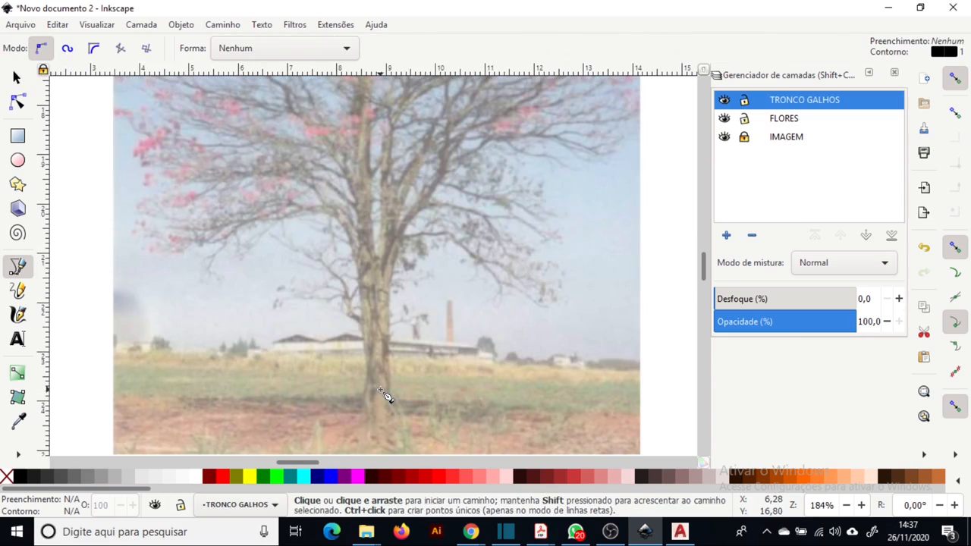
scroll(383, 394, up, 1)
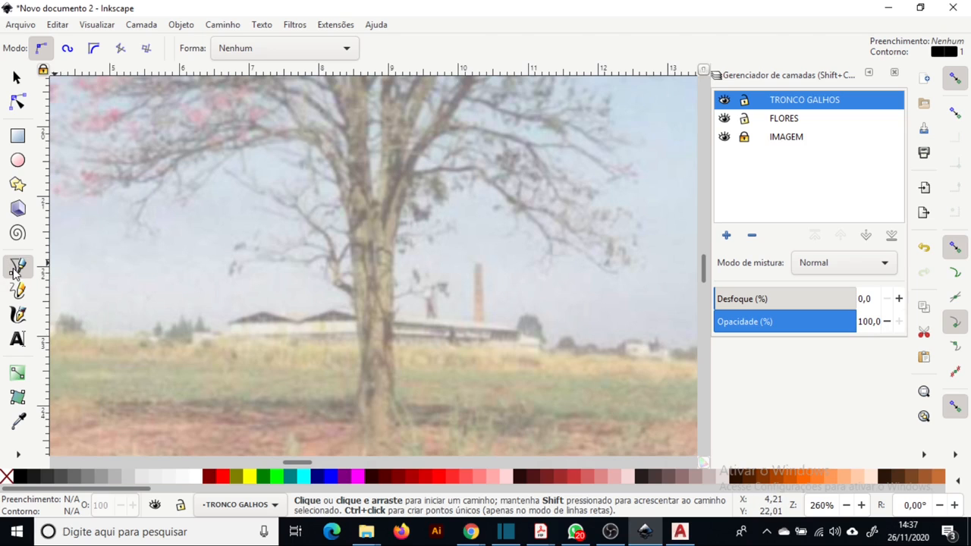
click(405, 432)
drag(395, 398, 395, 356)
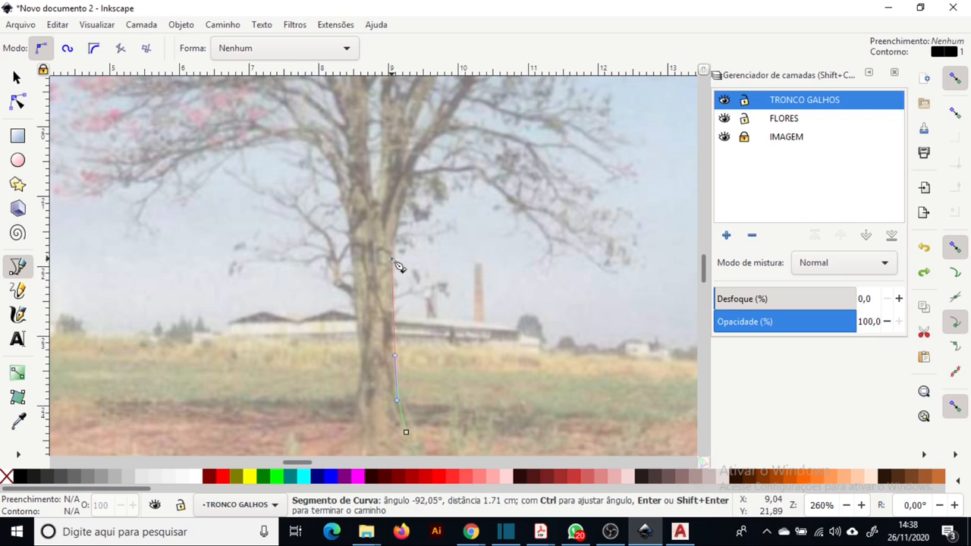
drag(389, 274, 396, 238)
click(407, 186)
Step: Continue the path along the outermost right main branch to its tip and back along its inner edge to the fork
scroll(455, 304, up, 4)
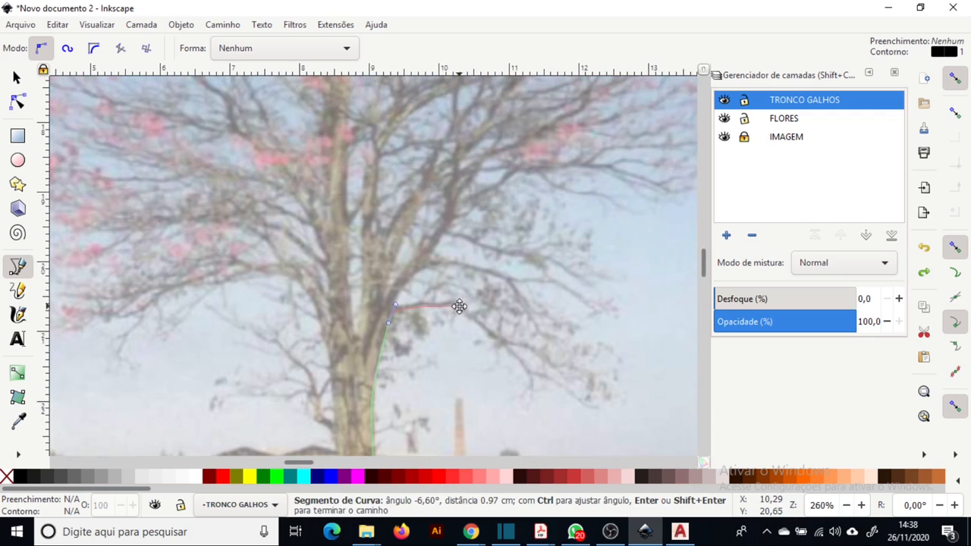
drag(406, 288, 446, 241)
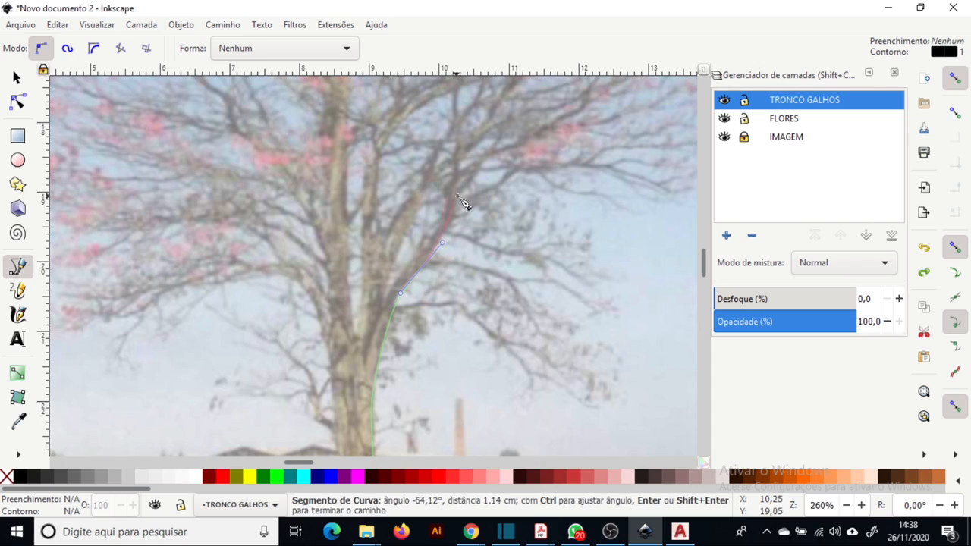
drag(459, 198, 490, 160)
click(523, 143)
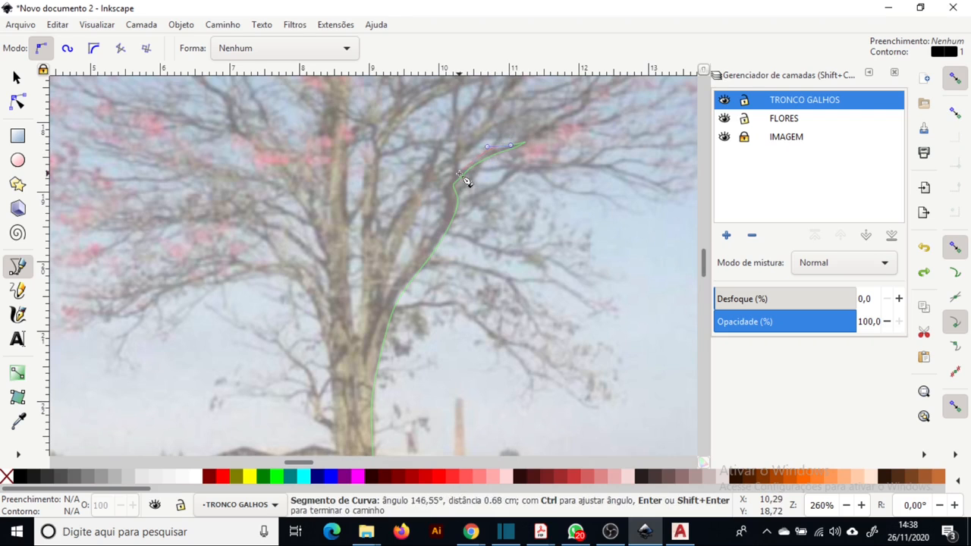
drag(387, 299, 383, 313)
click(377, 325)
Step: Trace the second right main branch out to its pointed tip and back down to its fork
drag(455, 164, 442, 176)
drag(497, 134, 480, 148)
click(508, 108)
drag(446, 181, 428, 201)
drag(396, 244, 385, 226)
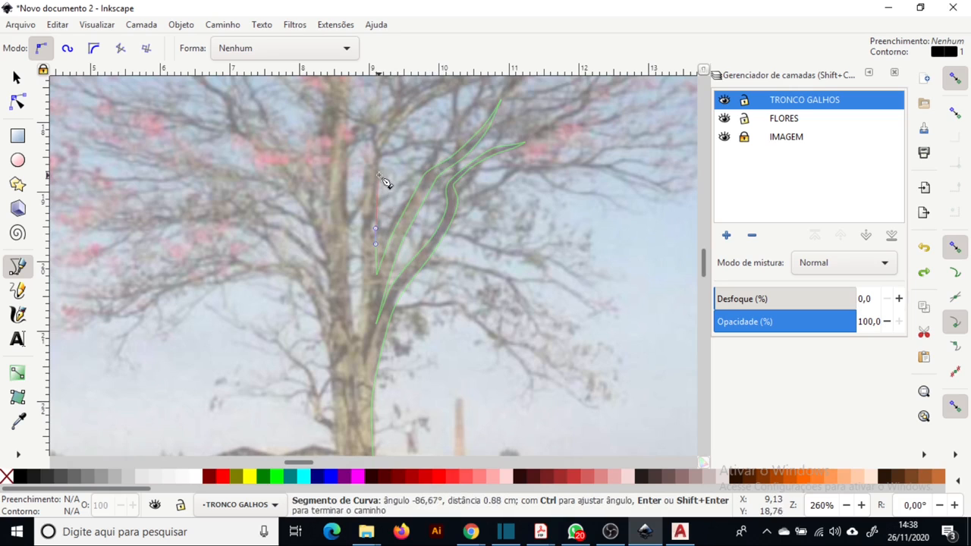
Step: Trace the curved branch beside the central stem out to its tip and back down to the fork on the trunk
drag(376, 184, 396, 122)
scroll(436, 123, up, 3)
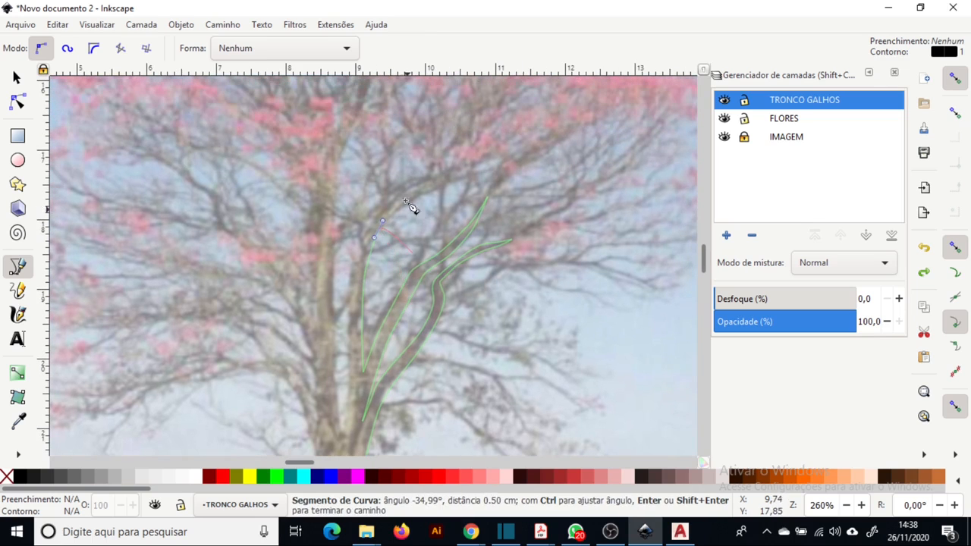
drag(420, 194, 383, 215)
click(453, 181)
drag(357, 274, 355, 288)
click(342, 435)
Step: Trace the right edge of the tall central branch up to its tip among the upper flowers
scroll(338, 338, up, 5)
drag(342, 361, 344, 348)
drag(382, 257, 371, 275)
click(414, 134)
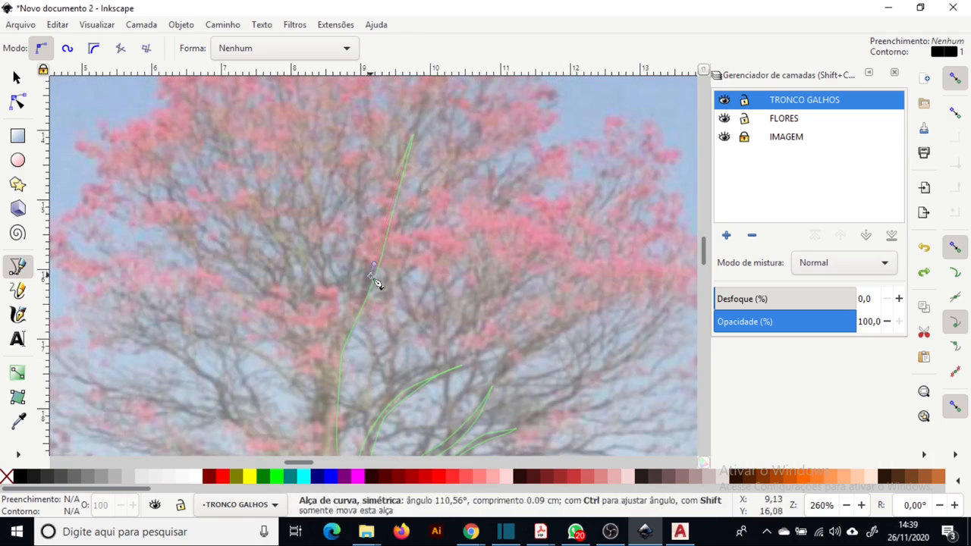
Step: Trace the central branch's left edge back down and continue the path out to the tip of the upper left branch
scroll(346, 199, down, 3)
scroll(337, 228, down, 3)
drag(324, 206, 328, 219)
click(263, 151)
Step: Trace the short lower left branch and the trunk's left edge, then close the path across the trunk's base
scroll(338, 321, down, 3)
mouse_move(323, 257)
mouse_down()
mouse_move(328, 270)
mouse_move(322, 243)
mouse_up()
drag(310, 204, 319, 250)
drag(333, 388, 354, 363)
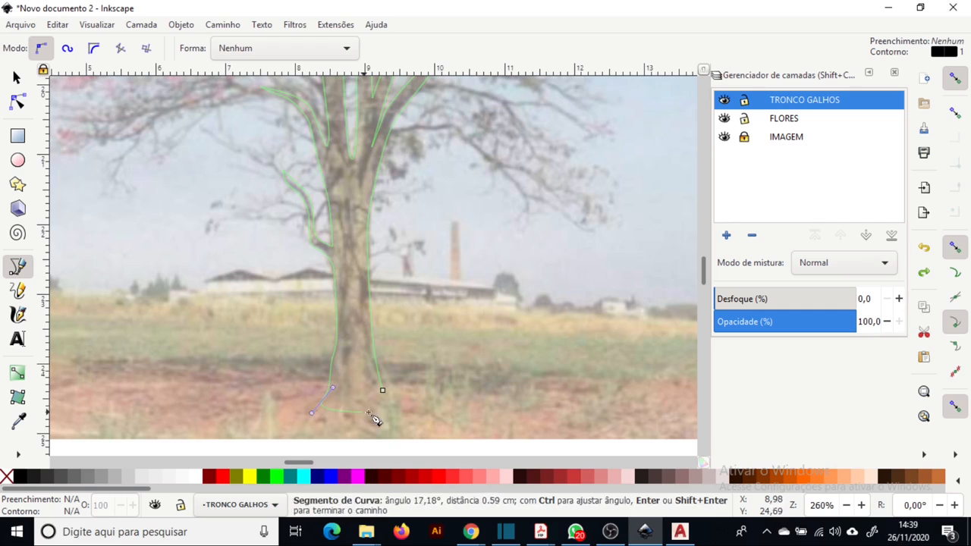
click(382, 389)
key(s)
scroll(371, 258, up, 5)
key(minus)
key(minus)
key(Escape)
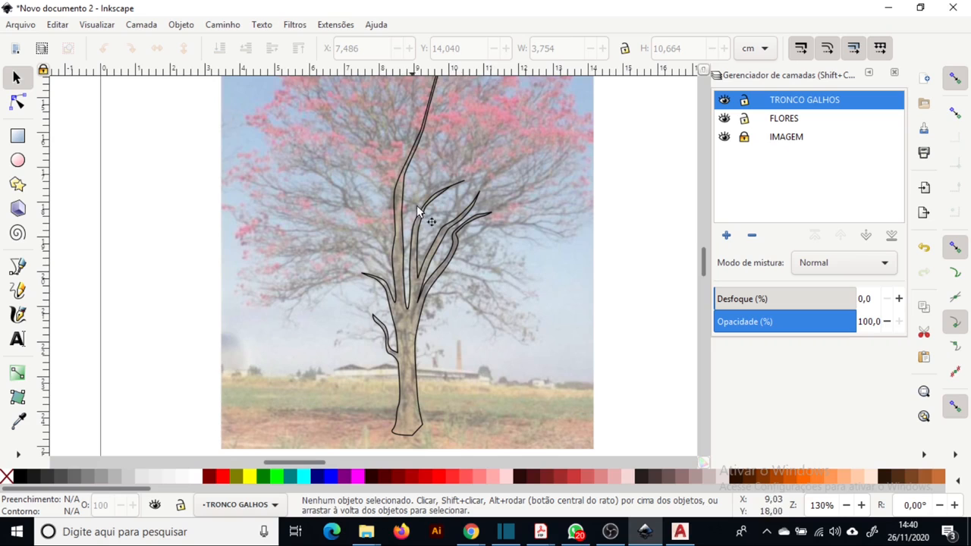
scroll(501, 304, right, 1)
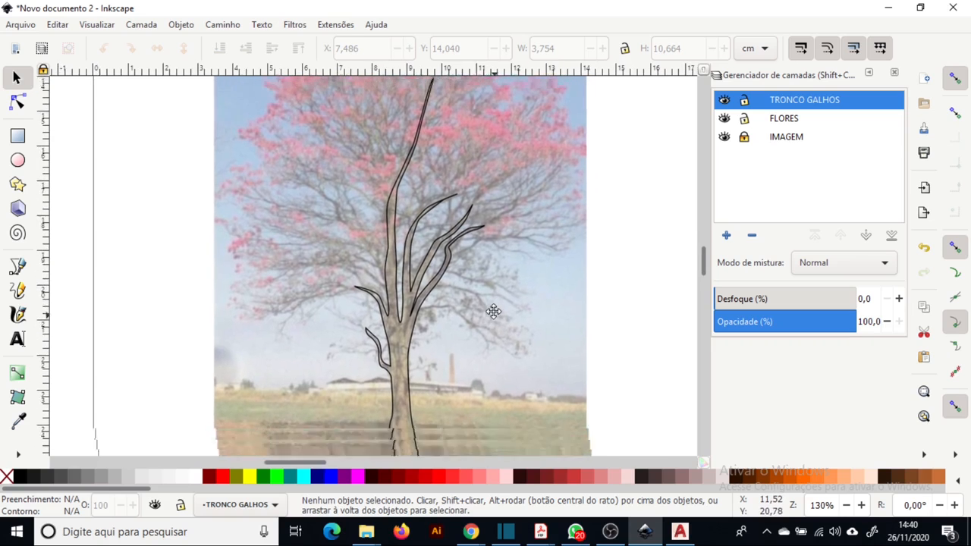
Step: Hide the IMAGEM layer and adjust the nodes and handles of the trunk outline around the branch forks
click(725, 136)
click(786, 137)
scroll(379, 322, up, 1)
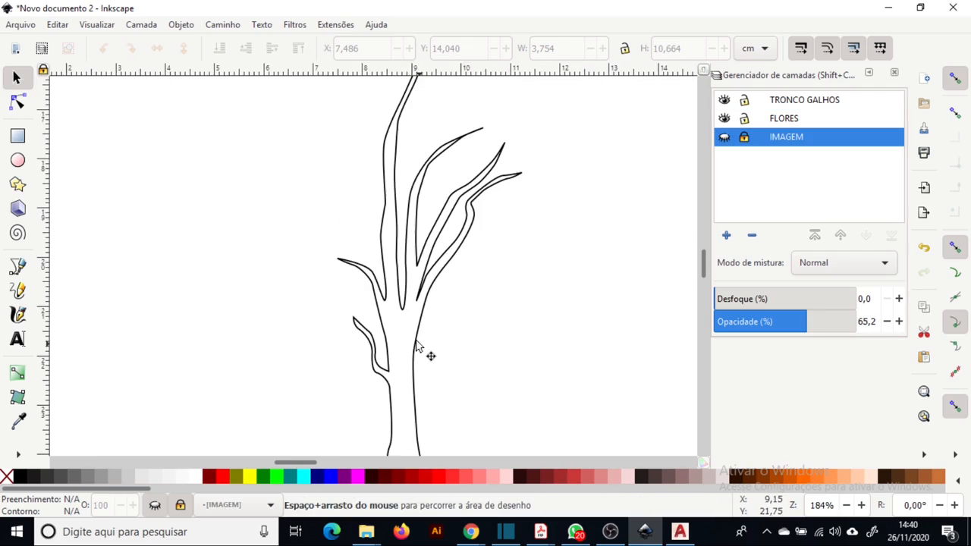
click(417, 346)
scroll(417, 346, up, 1)
click(19, 101)
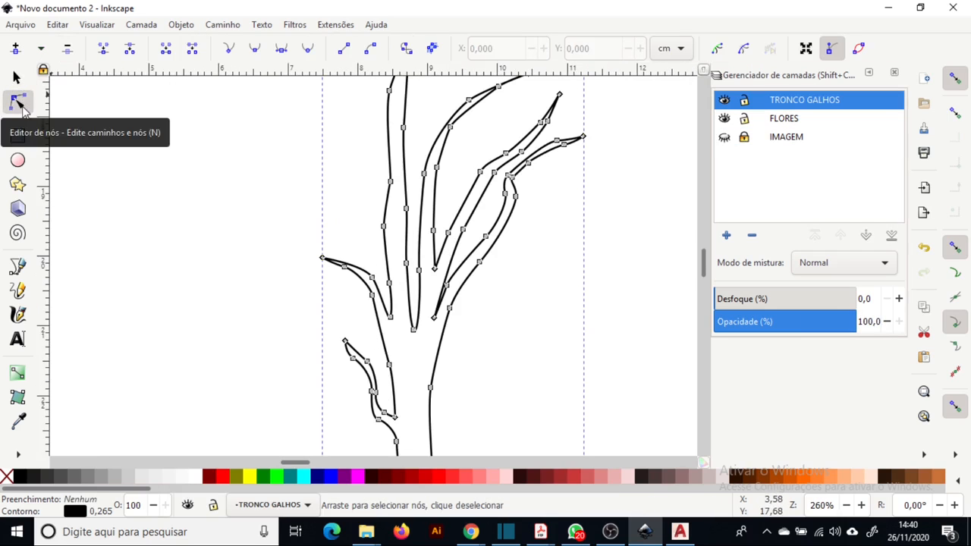
drag(385, 230, 388, 229)
click(448, 286)
drag(447, 292, 450, 296)
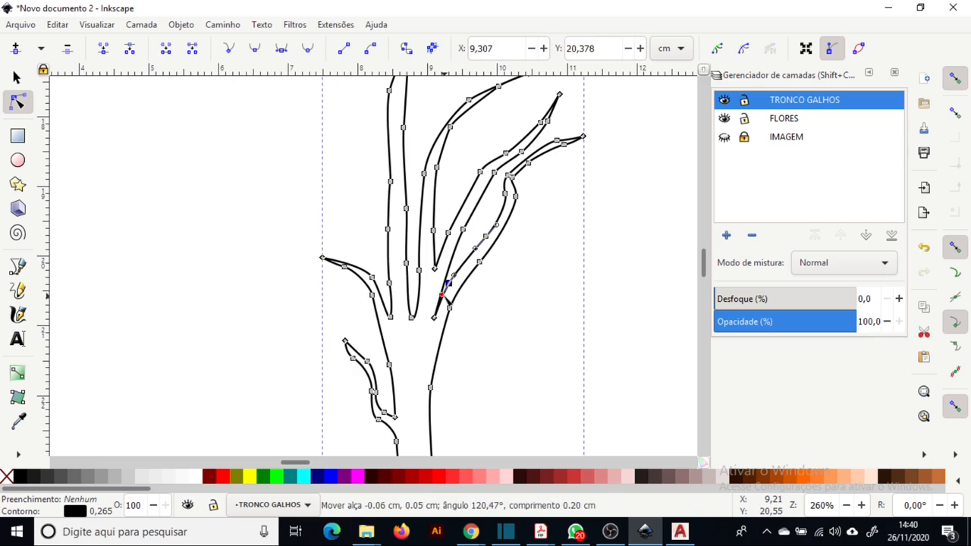
Step: Reposition the nodes of the short lower left branch to even out its shape where it joins the trunk
scroll(455, 334, down, 6)
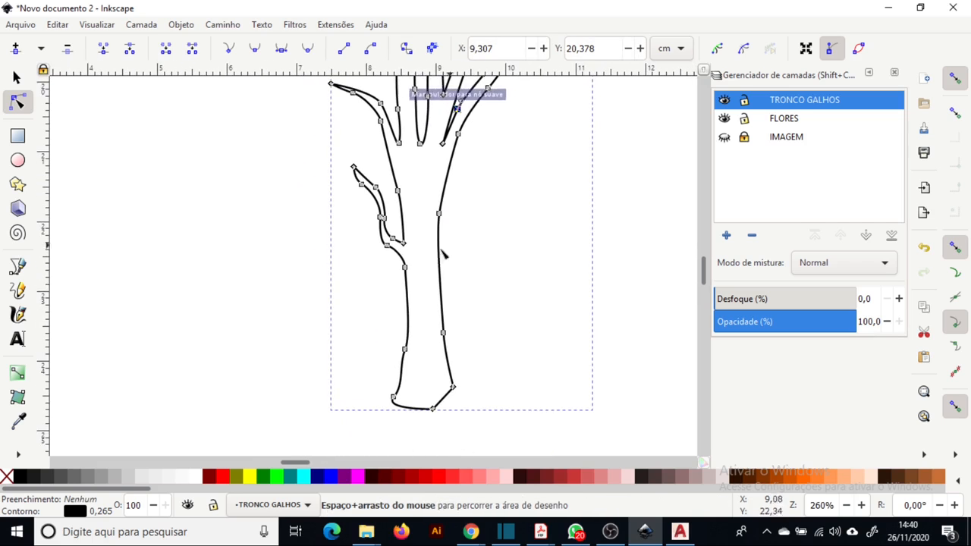
click(388, 245)
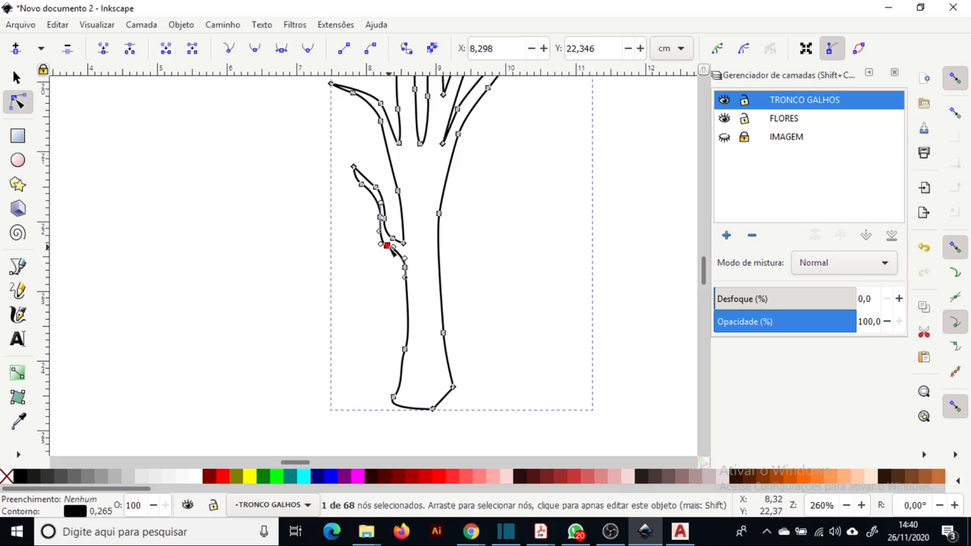
drag(388, 246, 393, 248)
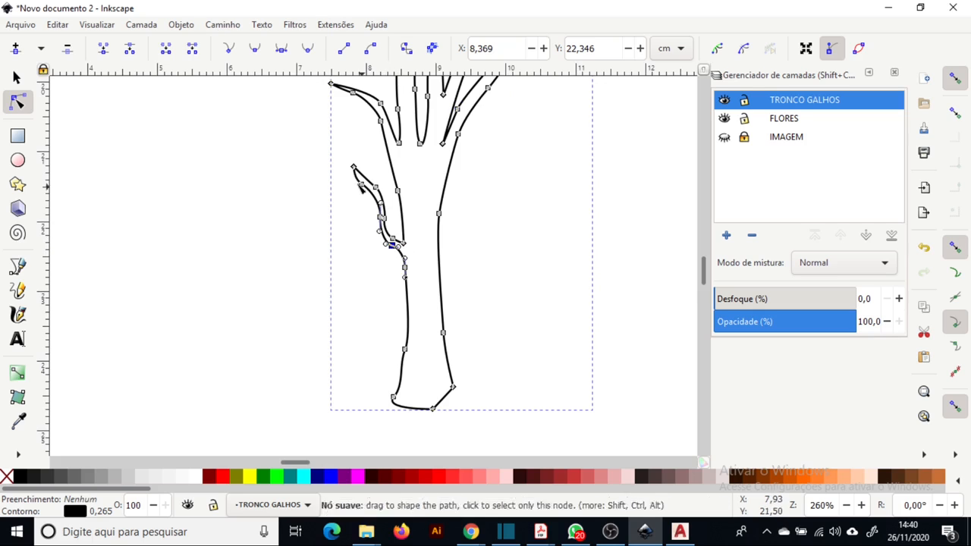
drag(361, 185, 303, 451)
Step: Move nodes along the two right main branches to refine their curves and taper them toward the tips
drag(426, 266, 423, 273)
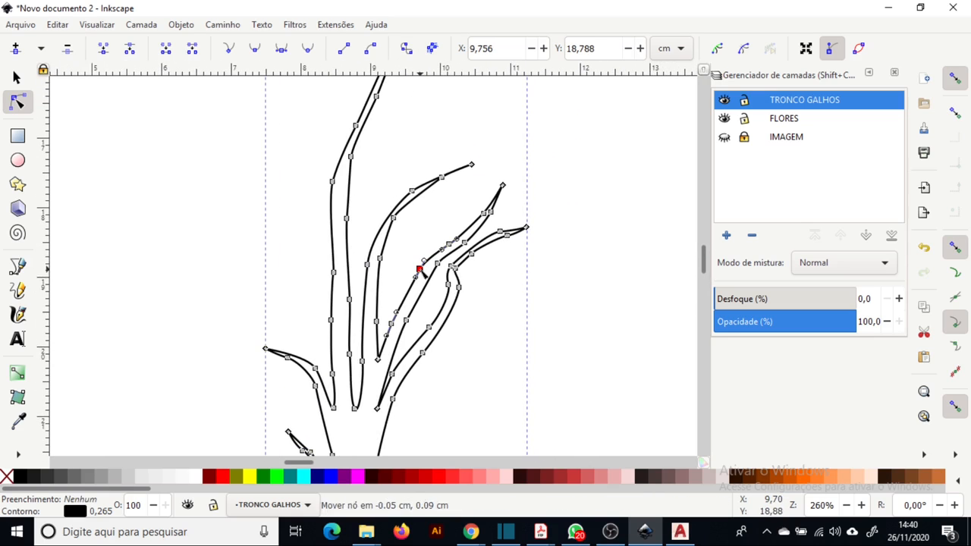
scroll(451, 279, up, 4)
drag(570, 274, 544, 314)
scroll(448, 258, down, 3)
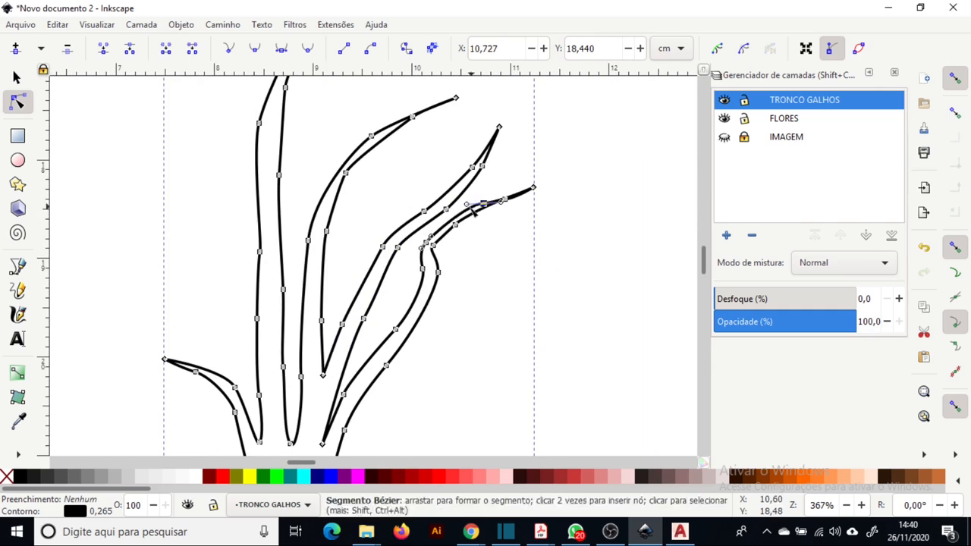
drag(432, 245, 472, 179)
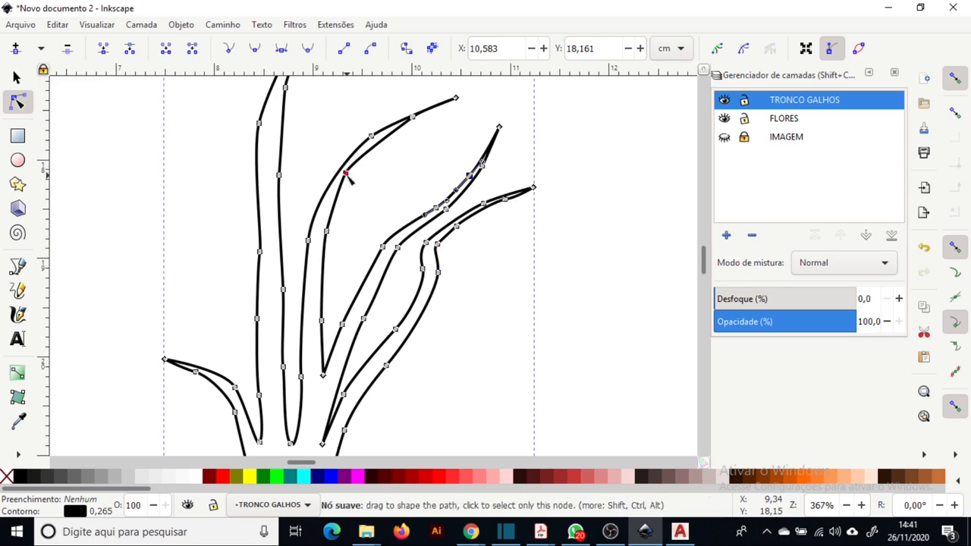
Step: Adjust the nodes of the curved branch beside the central stem so that it tapers evenly to its tip
click(371, 136)
drag(410, 114, 424, 101)
drag(346, 173, 346, 177)
click(315, 232)
Step: Reposition the nodes along the tall central branch to smooth both edges up to its tip
drag(393, 202, 390, 285)
drag(255, 204, 286, 304)
scroll(284, 245, up, 4)
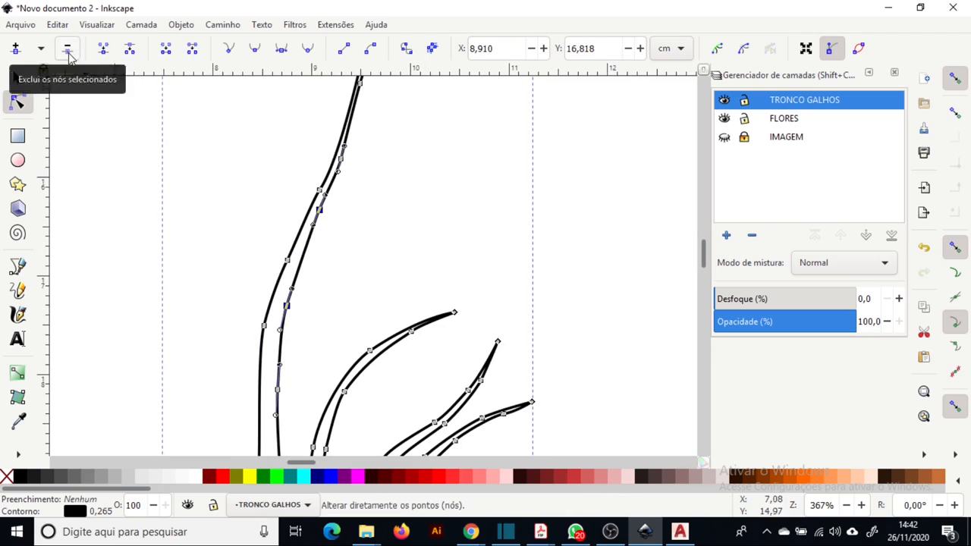
scroll(325, 304, up, 5)
drag(341, 233, 343, 237)
click(357, 293)
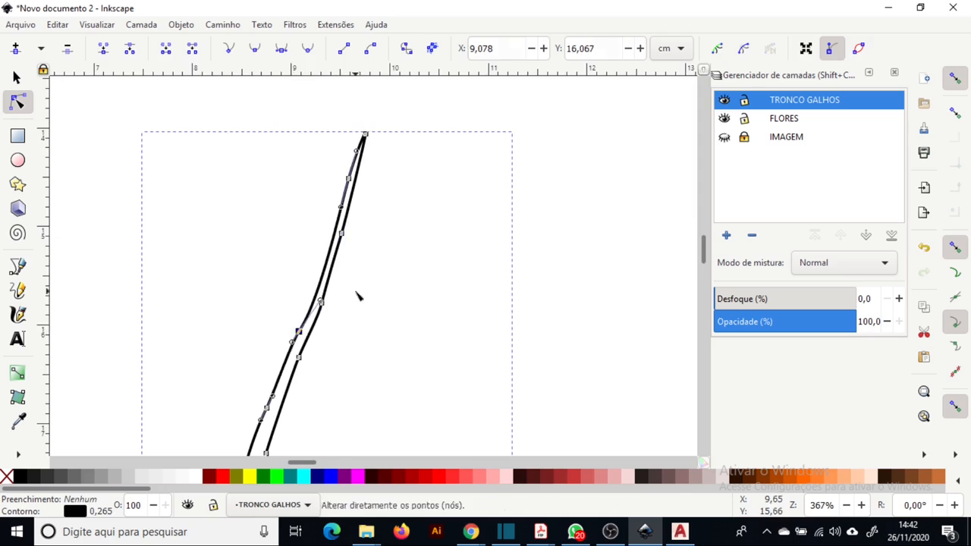
Step: Show the IMAGEM layer again behind the finished trunk outline
key(5)
key(s)
click(725, 139)
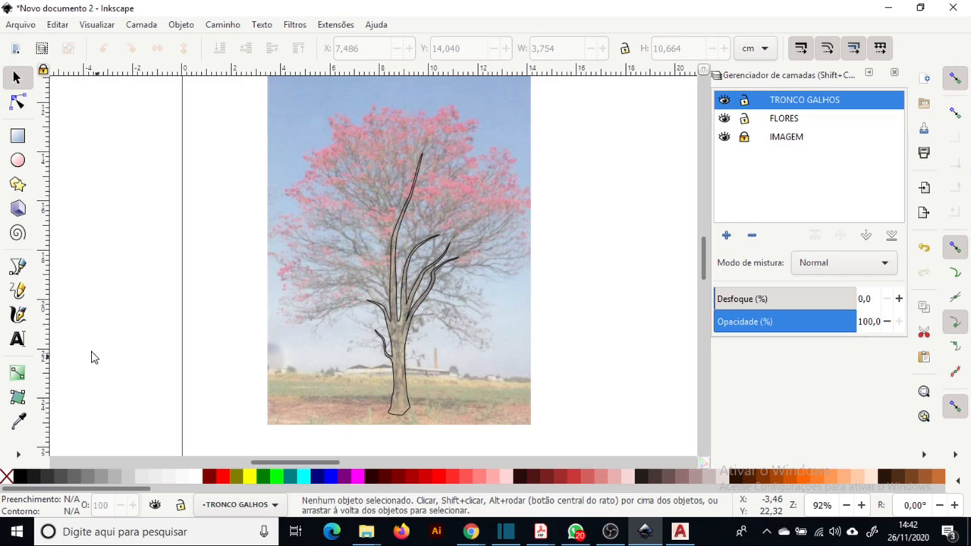
Step: Set up the Calligraphy tool with width 4, a red fill and no outline
click(16, 315)
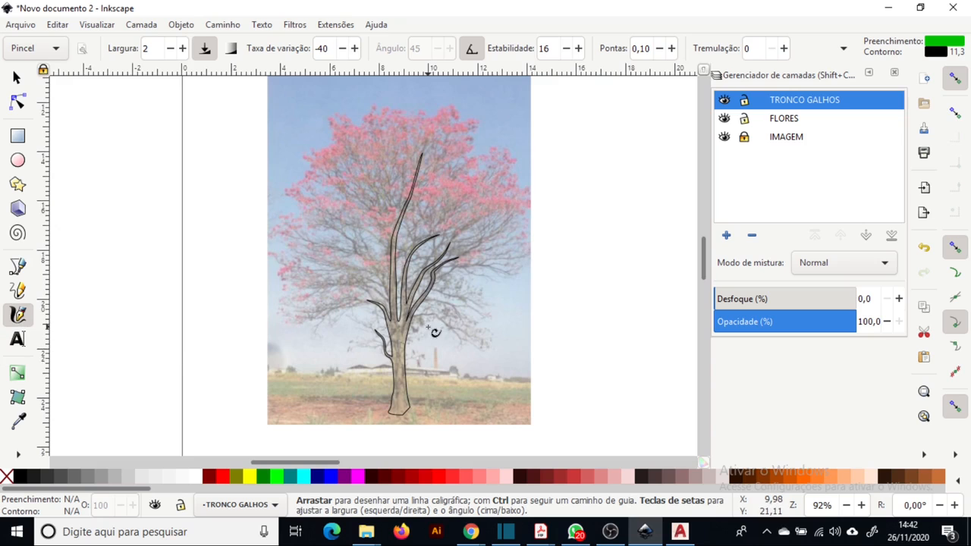
key(plus)
key(plus)
key(plus)
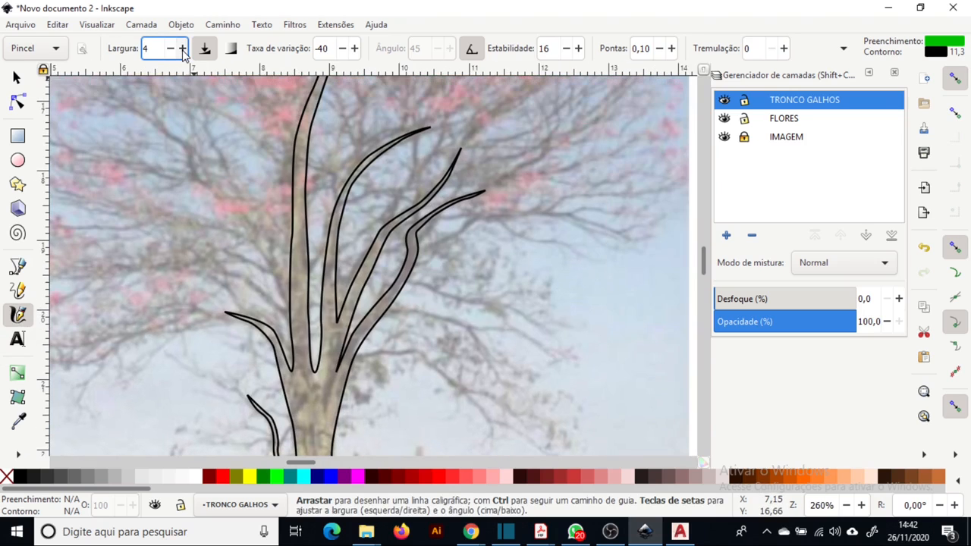
click(182, 47)
click(182, 48)
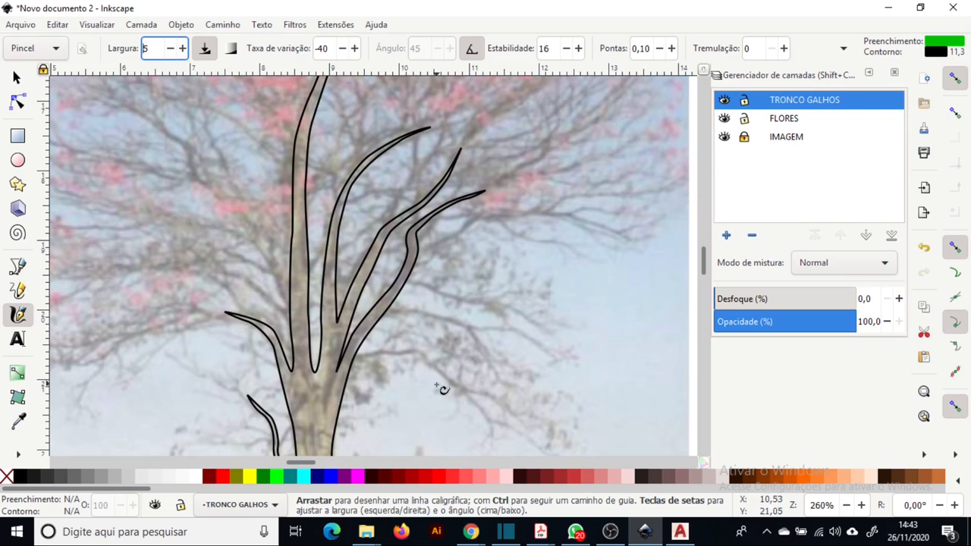
key(ctrl+shift+f)
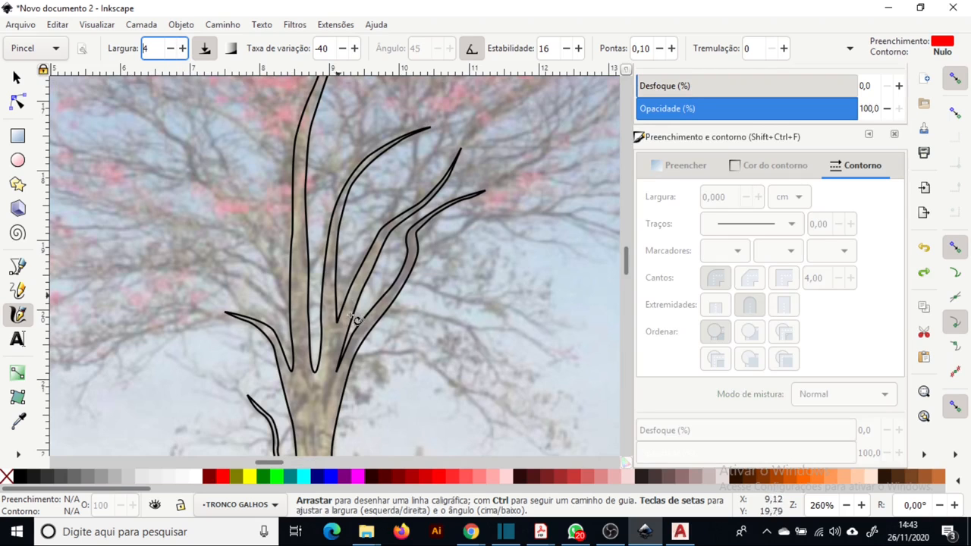
Step: Draw a red calligraphic stroke along the lowest right side branch, from the trunk down to its drooping end
drag(339, 379, 418, 354)
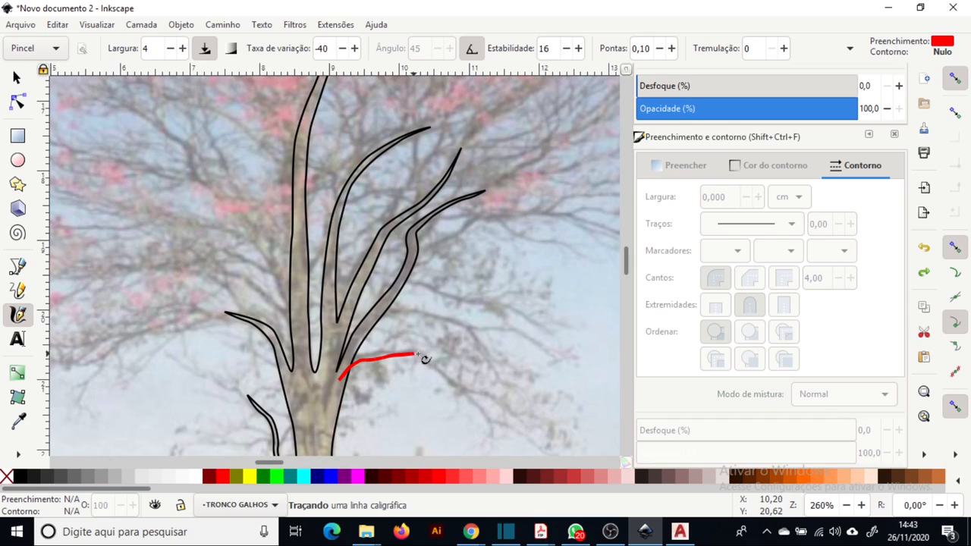
drag(501, 430, 501, 430)
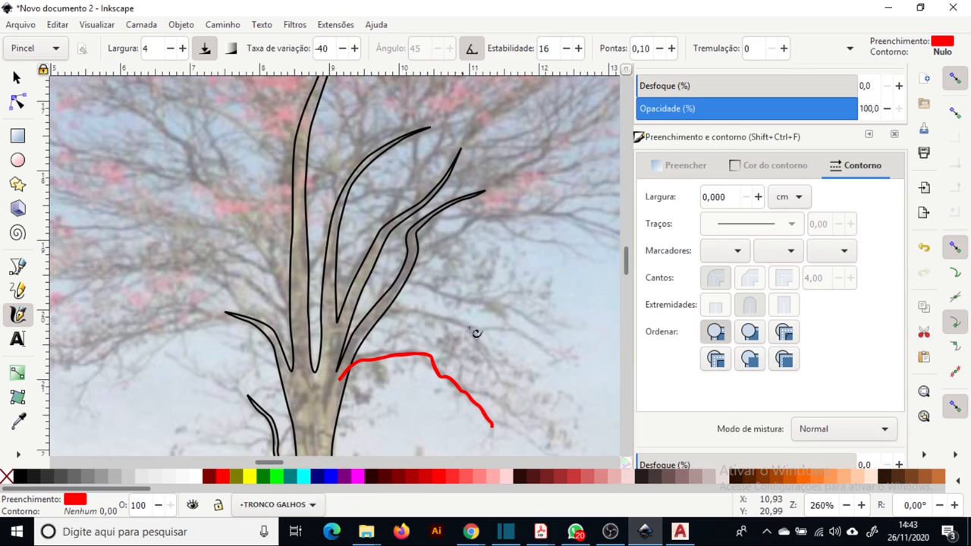
drag(475, 332, 408, 303)
Step: Set the calligraphy width to 5 and draw three more side branches growing from the outermost right main branch
key(ctrl+shift+l)
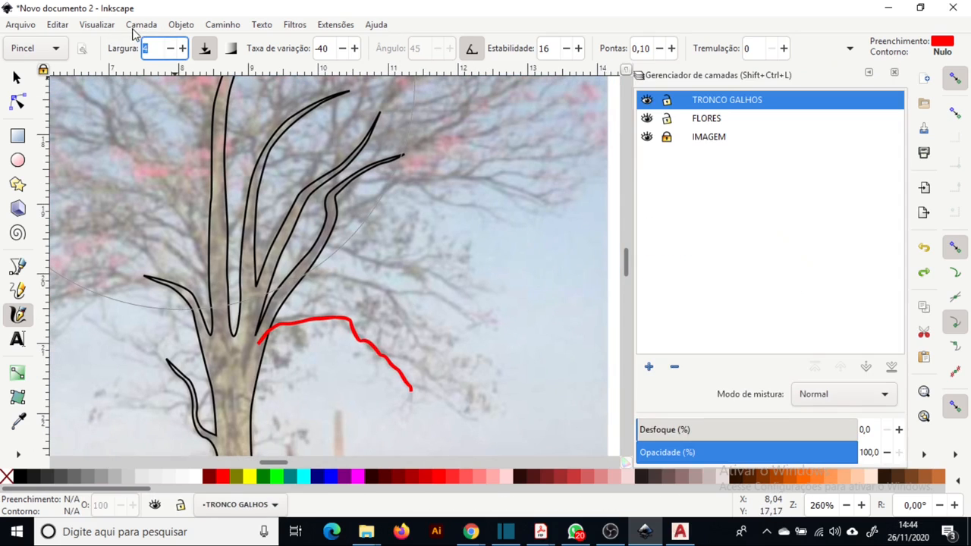
drag(290, 287, 388, 291)
drag(317, 248, 417, 276)
mouse_move(332, 220)
mouse_down()
mouse_move(432, 180)
mouse_move(487, 181)
mouse_up()
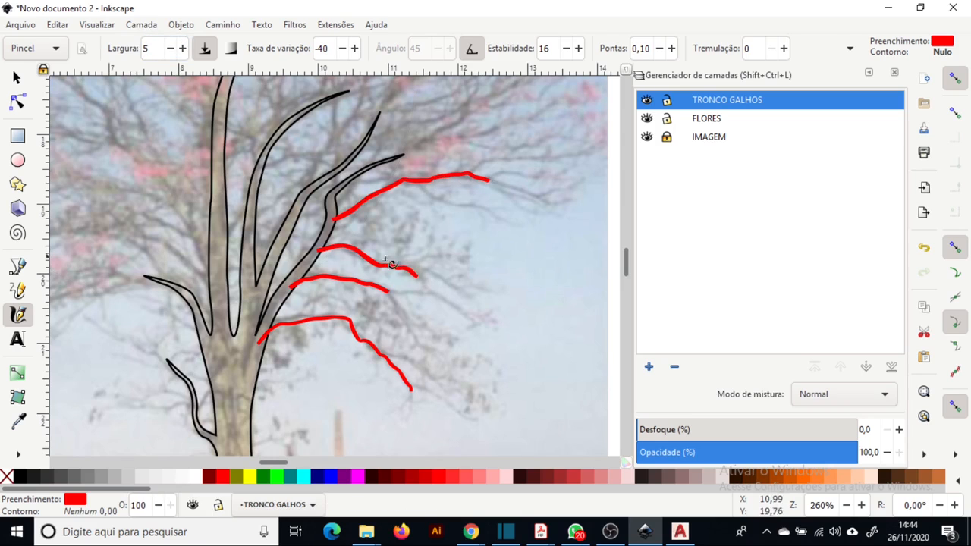
Step: Draw calligraphic strokes extending the tips of the two right main branches up toward the flowers
mouse_move(444, 217)
mouse_down()
mouse_move(477, 280)
mouse_move(414, 334)
mouse_up()
drag(434, 226, 360, 273)
mouse_move(334, 255)
mouse_down()
mouse_move(390, 317)
mouse_move(486, 221)
mouse_up()
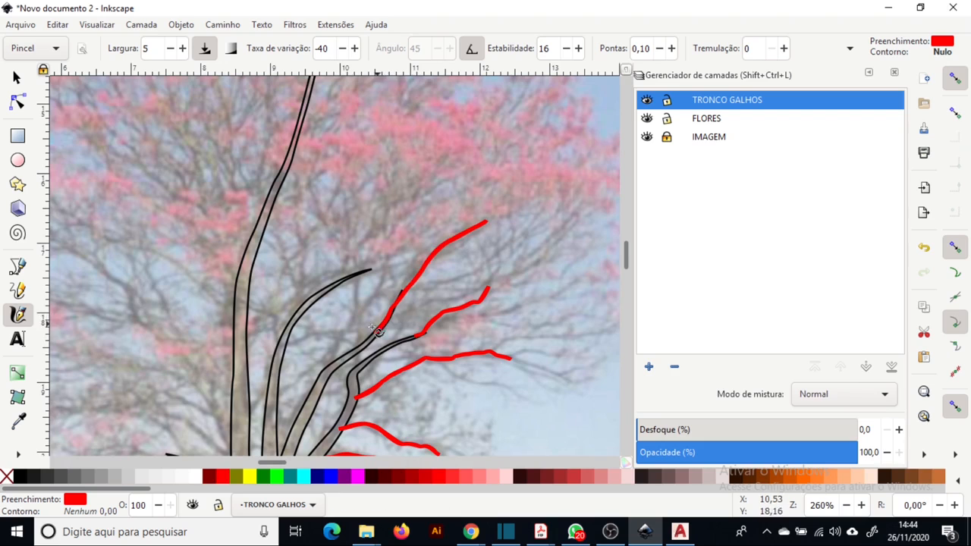
Step: Draw red calligraphic side branches growing from the inner and middle right main branches up toward the flowers, plus forks off the outer one
drag(326, 369, 392, 248)
mouse_move(352, 379)
mouse_down()
mouse_move(371, 250)
mouse_move(393, 197)
mouse_up()
drag(293, 311, 342, 217)
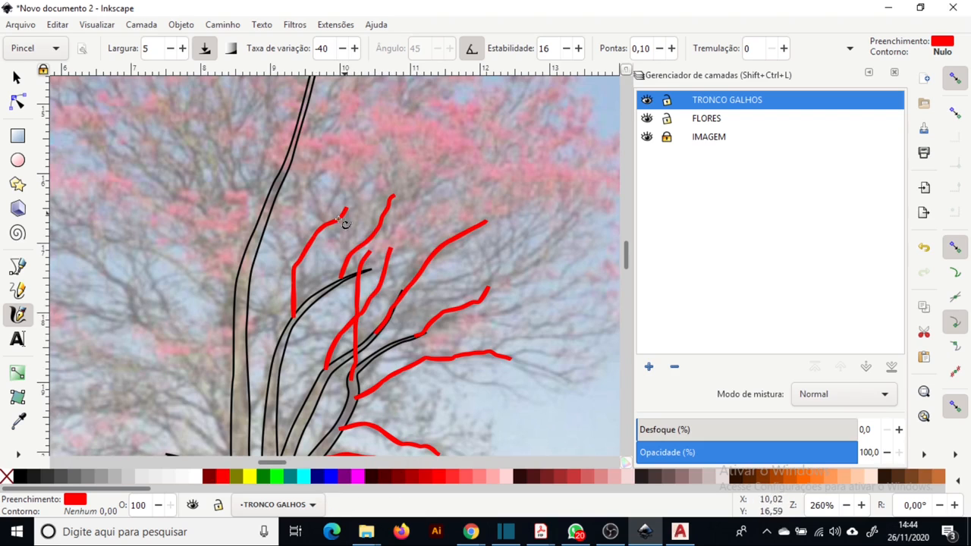
drag(304, 254, 295, 196)
mouse_move(226, 288)
mouse_down()
mouse_move(277, 351)
mouse_move(346, 326)
mouse_up()
drag(390, 317, 475, 290)
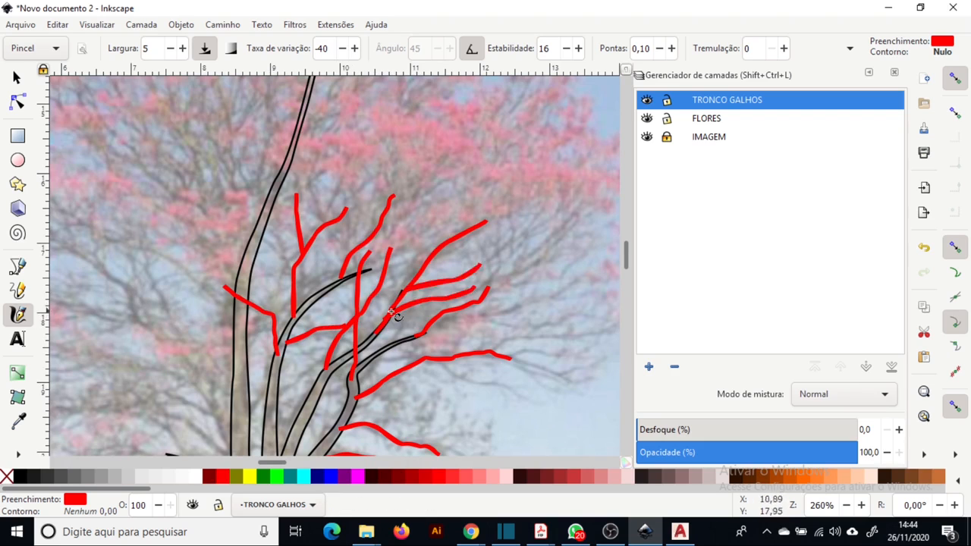
Step: Draw two short calligraphic branches and one long, thicker branch rising up and left from the left side of the trunk
mouse_move(476, 385)
mouse_down()
mouse_move(425, 338)
mouse_move(379, 320)
mouse_up()
drag(463, 339, 411, 319)
key(Right)
key(Right)
key(Right)
mouse_move(477, 373)
mouse_down()
mouse_move(390, 252)
mouse_move(317, 180)
mouse_up()
Step: Set the calligraphy width to 5 and draw three side branches spreading left from the thick left branch and the lower trunk
click(171, 48)
click(171, 49)
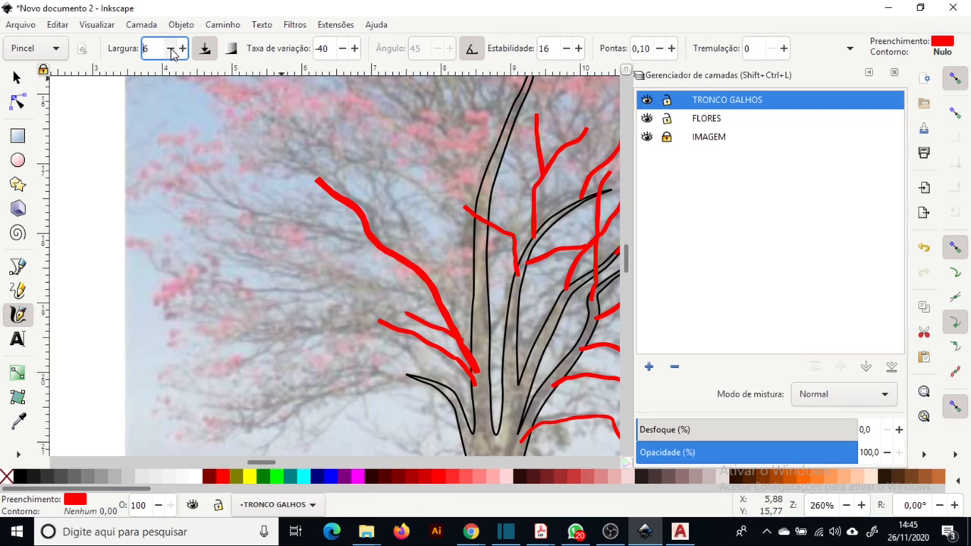
drag(425, 289, 278, 258)
drag(370, 243, 234, 207)
mouse_move(431, 384)
mouse_down()
mouse_move(401, 345)
mouse_move(300, 328)
mouse_move(369, 386)
mouse_move(370, 371)
mouse_move(277, 408)
mouse_move(289, 412)
mouse_up()
Step: Draw calligraphic branches from the left side of the tall central branch, spreading up and left into the crown and forking near their tips
scroll(295, 420, up, 4)
scroll(407, 383, right, 2)
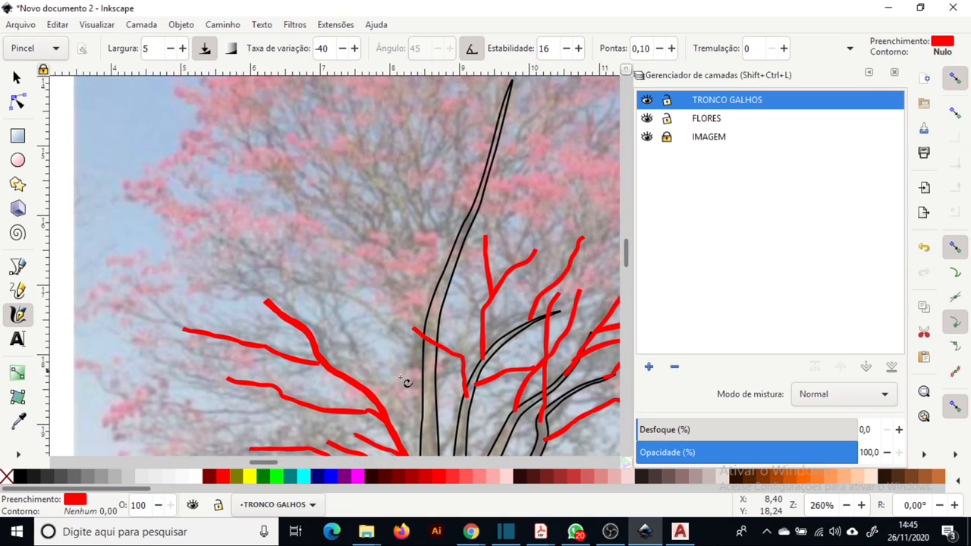
mouse_move(425, 378)
mouse_down()
mouse_move(389, 316)
mouse_move(238, 245)
mouse_up()
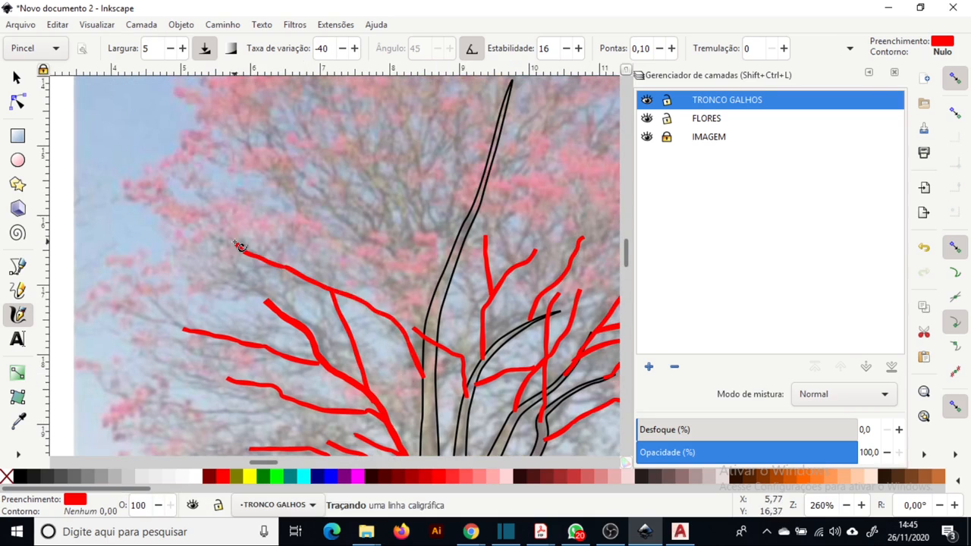
scroll(427, 365, up, 3)
scroll(427, 365, right, 1)
drag(420, 359, 424, 216)
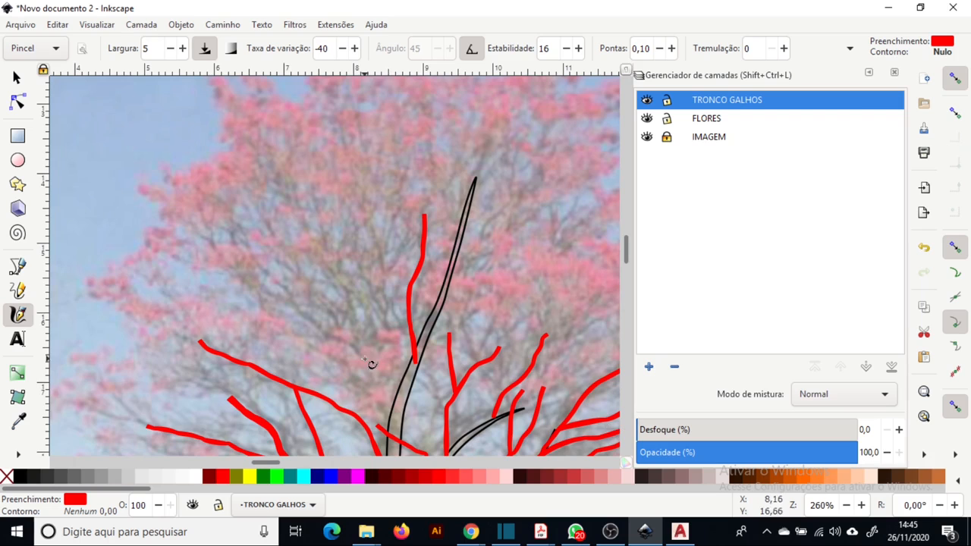
mouse_move(393, 417)
mouse_down()
mouse_move(371, 361)
mouse_move(248, 258)
mouse_up()
mouse_move(359, 348)
mouse_down()
mouse_move(353, 309)
mouse_move(305, 228)
mouse_up()
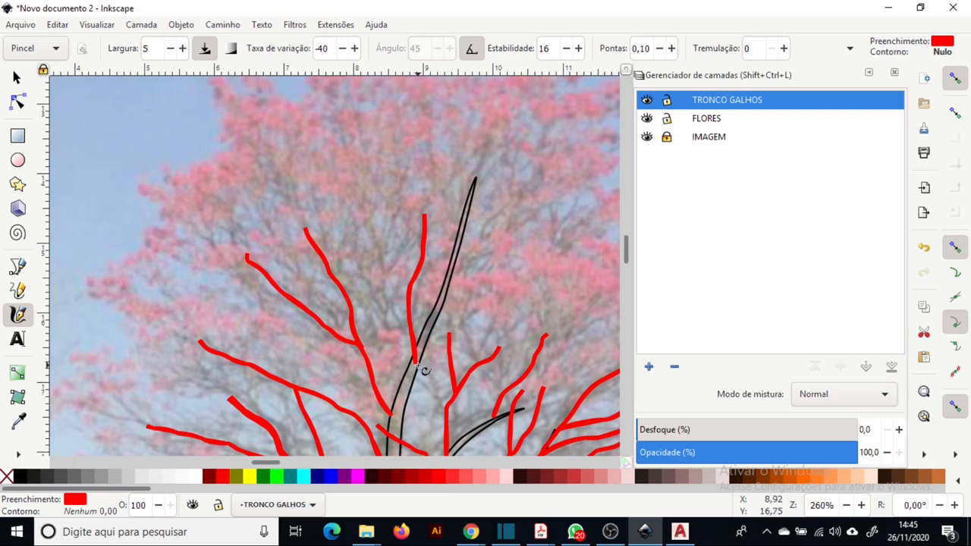
drag(402, 390, 364, 218)
drag(397, 271, 418, 194)
Step: Draw three calligraphic branches on the right side of the tall central branch, rising up and right into the flowers
scroll(511, 331, right, 5)
scroll(511, 332, up, 1)
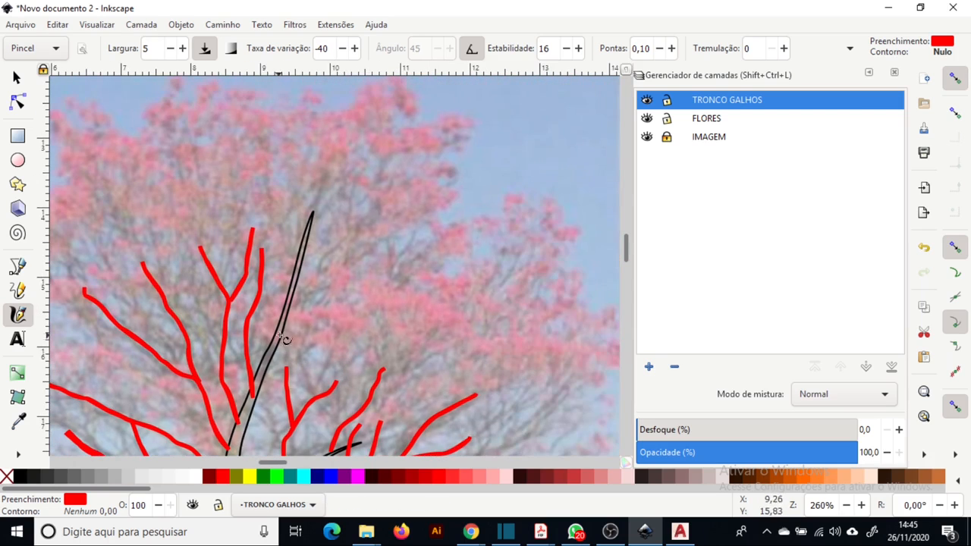
mouse_move(282, 338)
mouse_down()
mouse_move(340, 271)
mouse_move(353, 206)
mouse_up()
scroll(434, 380, down, 2)
drag(303, 340, 392, 217)
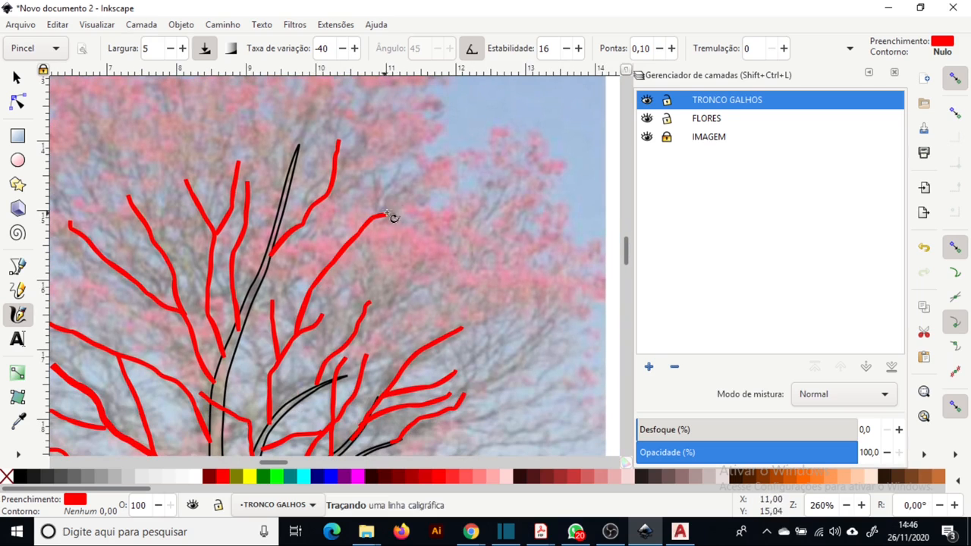
mouse_move(251, 316)
mouse_down()
mouse_move(336, 225)
mouse_move(371, 203)
mouse_up()
Step: Set the calligraphy width to 3 and draw thin forked twigs extending the branches left of the central branch to the crown's top
scroll(364, 160, down, 2)
scroll(228, 98, up, 4)
scroll(186, 73, left, 2)
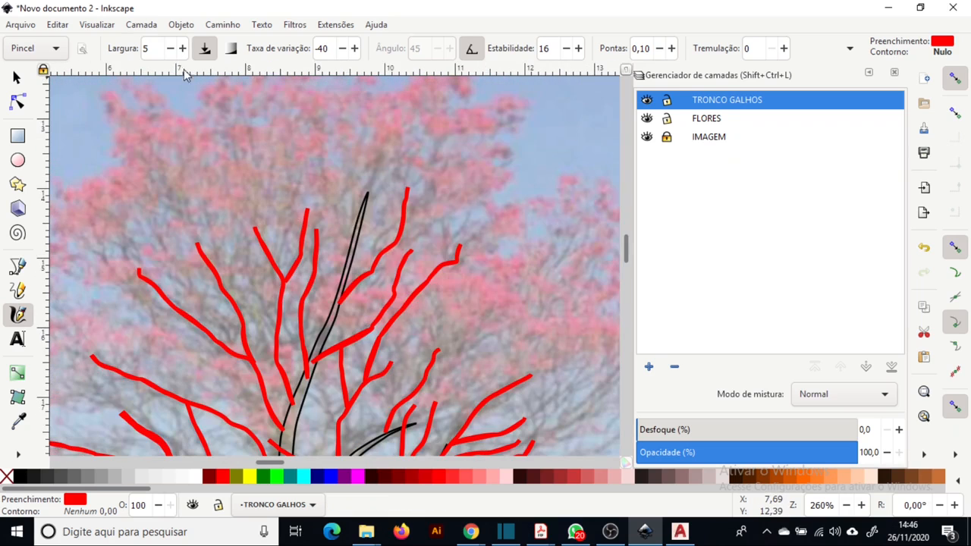
click(172, 49)
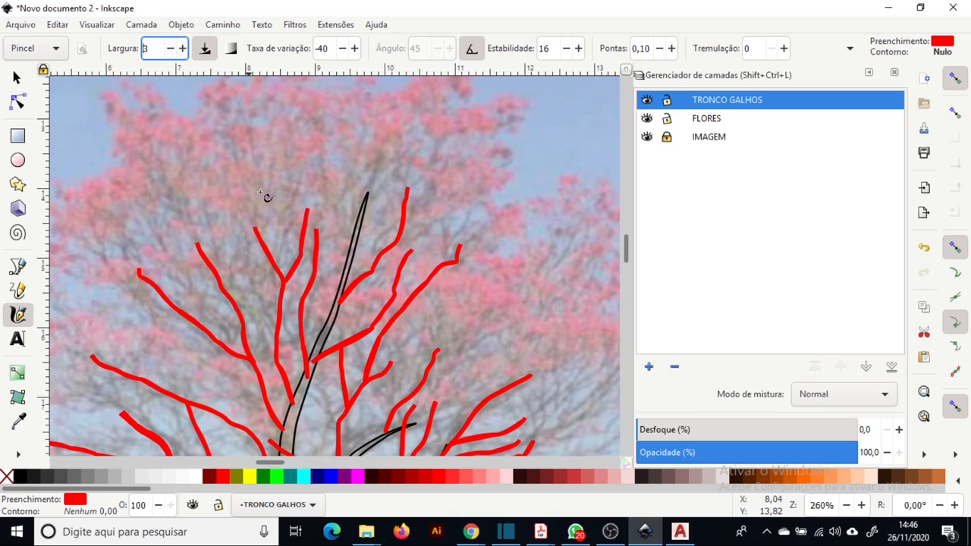
scroll(336, 283, up, 2)
scroll(336, 284, left, 1)
mouse_move(356, 315)
mouse_down()
mouse_move(403, 228)
mouse_move(358, 211)
mouse_up()
drag(327, 334, 306, 237)
mouse_move(323, 302)
mouse_down()
mouse_move(335, 250)
mouse_move(292, 191)
mouse_move(308, 183)
mouse_up()
drag(320, 195, 329, 177)
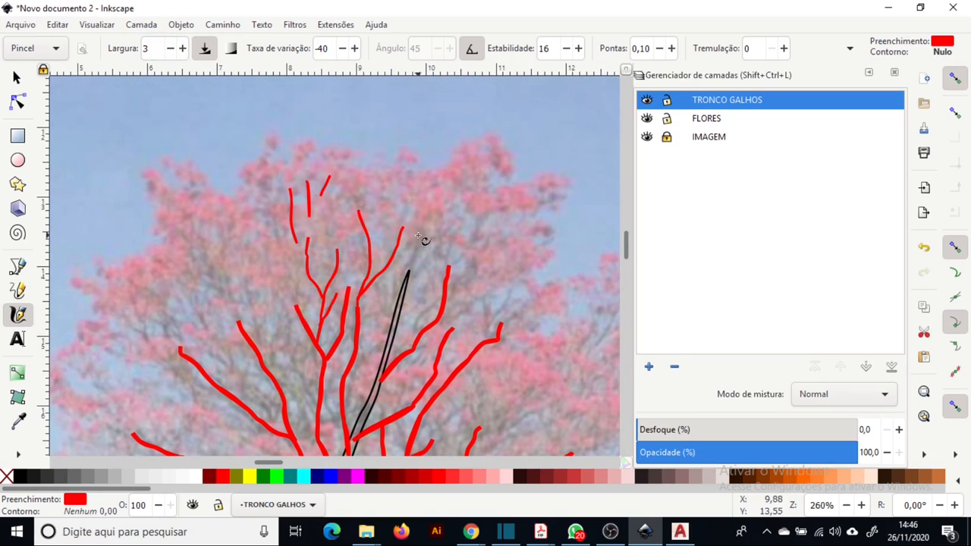
Step: Draw thin twigs forking from the tips and sides of the upper branches right of the central branch
mouse_move(448, 266)
mouse_down()
mouse_move(484, 211)
mouse_move(427, 207)
mouse_up()
drag(439, 241, 454, 218)
drag(453, 232, 465, 211)
drag(490, 340, 484, 296)
drag(497, 326, 508, 295)
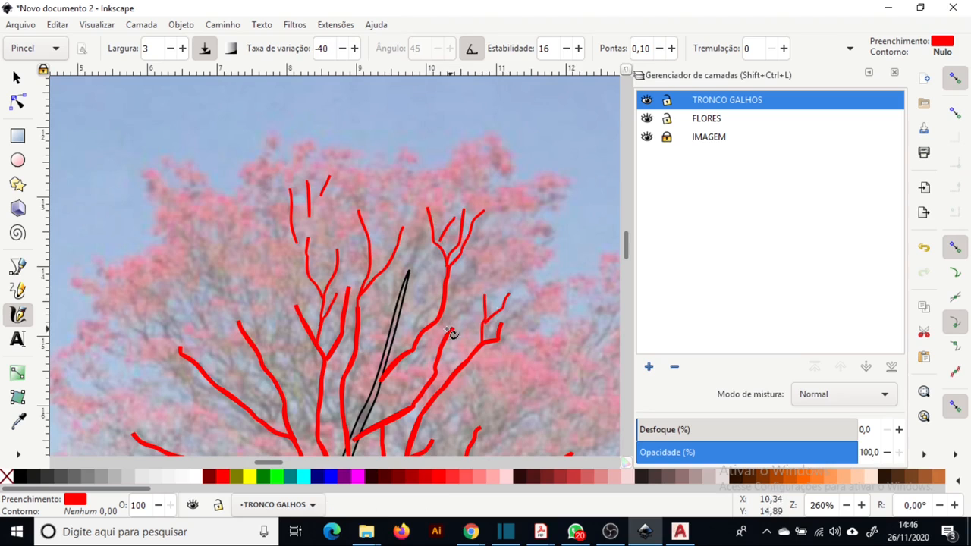
drag(419, 338, 443, 289)
drag(448, 326, 464, 275)
drag(462, 286, 480, 250)
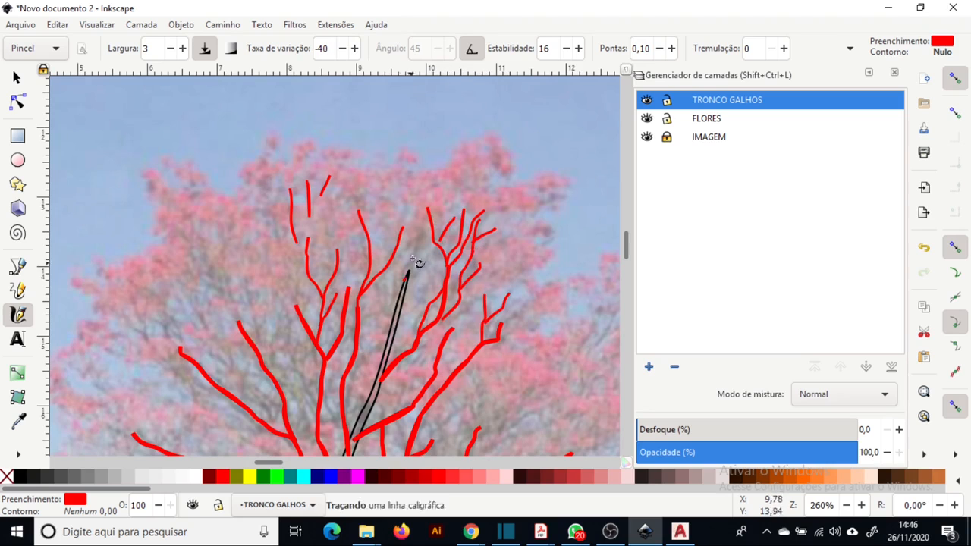
Step: Draw thin twigs on the right side of the crown, including a long forked one reaching out to the upper right flowers
scroll(314, 258, down, 4)
scroll(315, 258, right, 5)
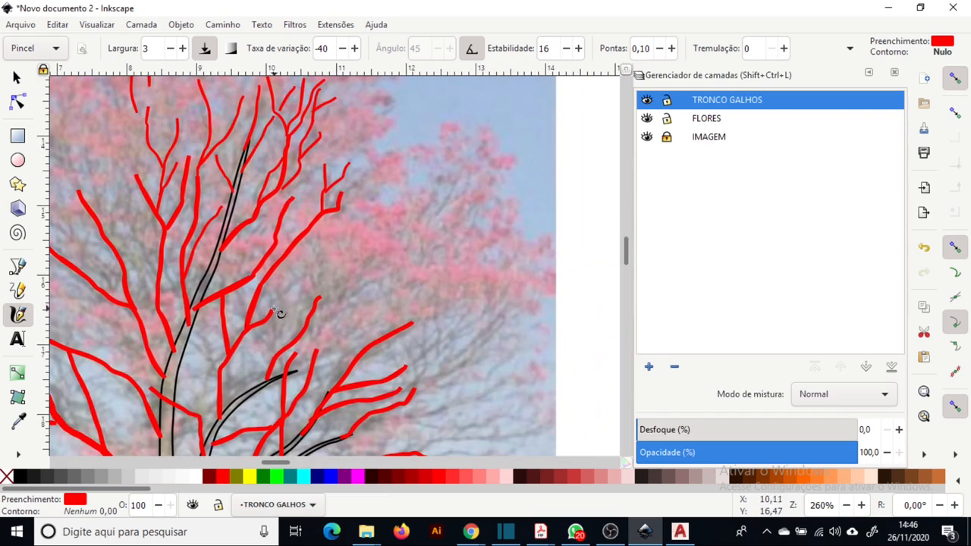
drag(275, 312, 317, 260)
drag(278, 368, 284, 319)
drag(279, 343, 309, 283)
drag(311, 328, 353, 297)
mouse_move(349, 311)
mouse_down()
mouse_move(411, 277)
mouse_move(431, 194)
mouse_up()
mouse_move(419, 263)
mouse_down()
mouse_move(450, 195)
mouse_move(449, 239)
mouse_up()
drag(460, 172, 457, 192)
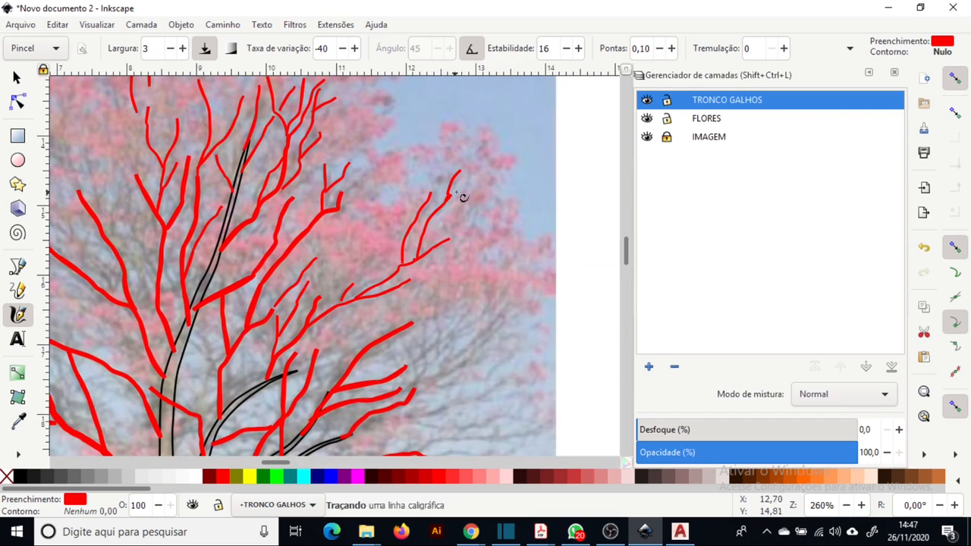
Step: Continue drawing thin calligraphic twigs over the remaining branches to fill out the rest of the crown
scroll(283, 303, down, 1)
drag(270, 226, 314, 202)
scroll(314, 228, left, 6)
drag(399, 319, 428, 350)
drag(464, 235, 455, 188)
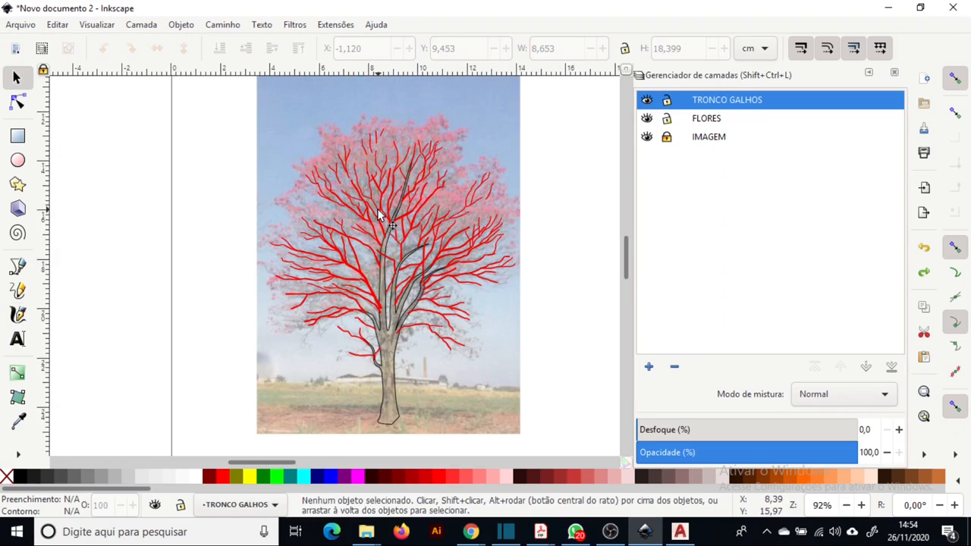
Step: Hide the IMAGEM layer and fill all the red branch strokes with black
click(646, 137)
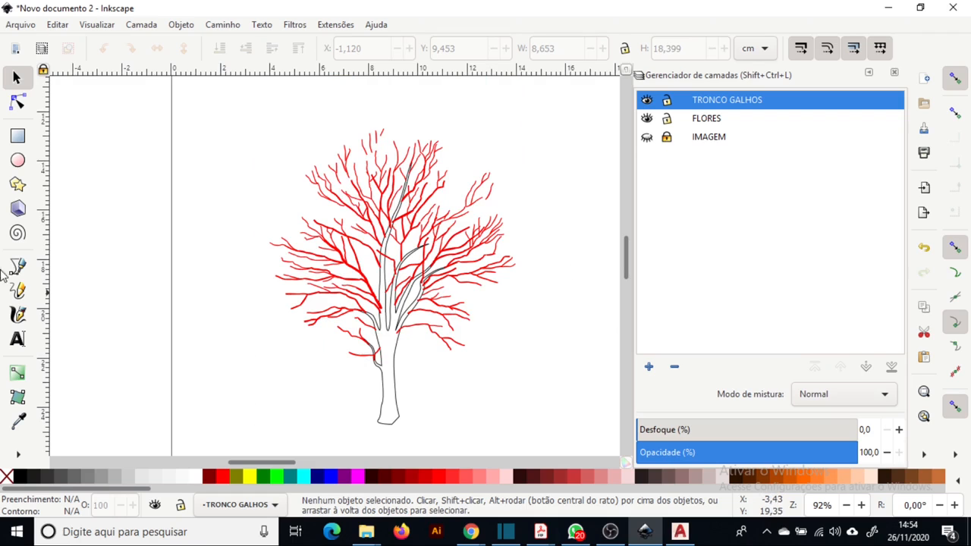
drag(214, 106, 561, 388)
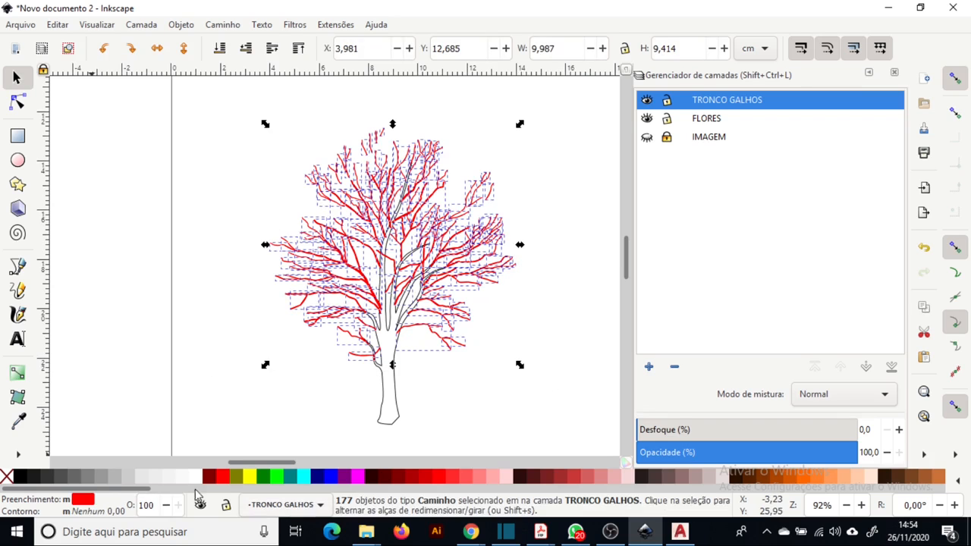
click(21, 476)
Step: Fill the outlined trunk shape with black and toggle the IMAGEM layer on and off to compare with the photo
click(382, 392)
click(20, 477)
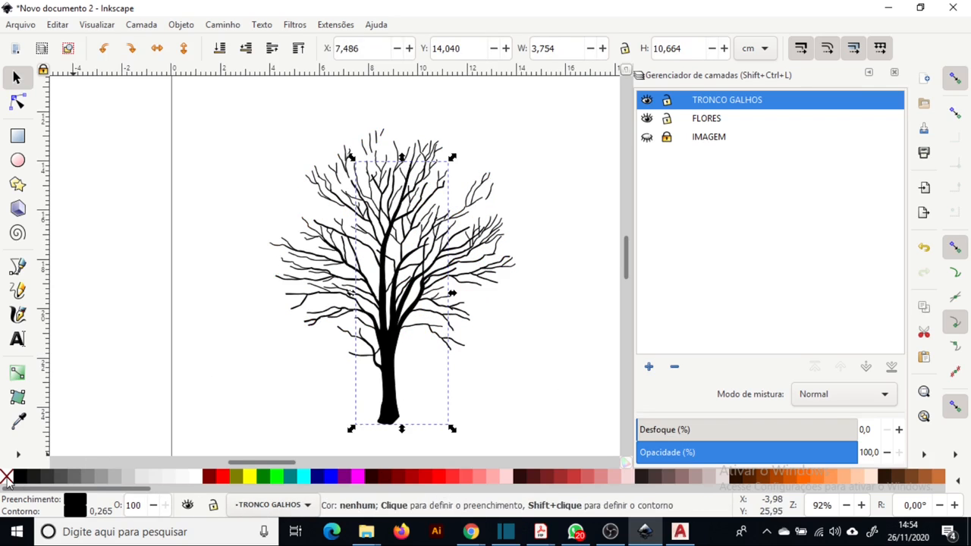
click(591, 180)
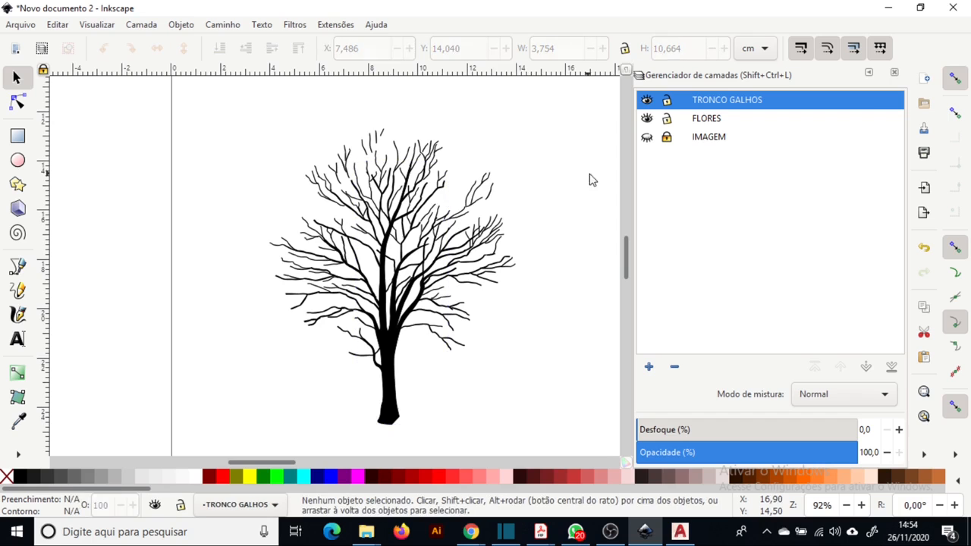
click(647, 137)
click(647, 137)
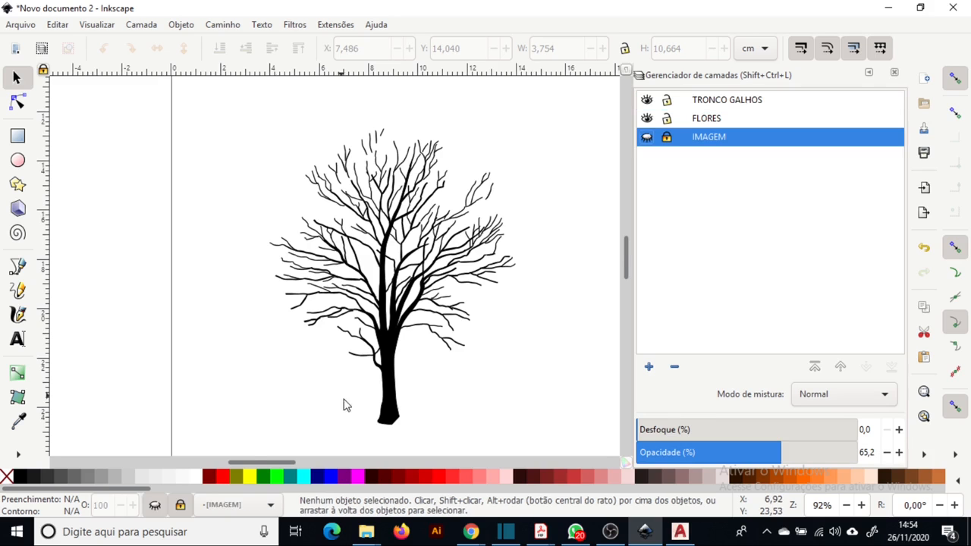
Step: Edit the trunk's nodes and move the right corner of its base down level with the bottom edge
scroll(396, 403, up, 4)
click(387, 408)
key(a)
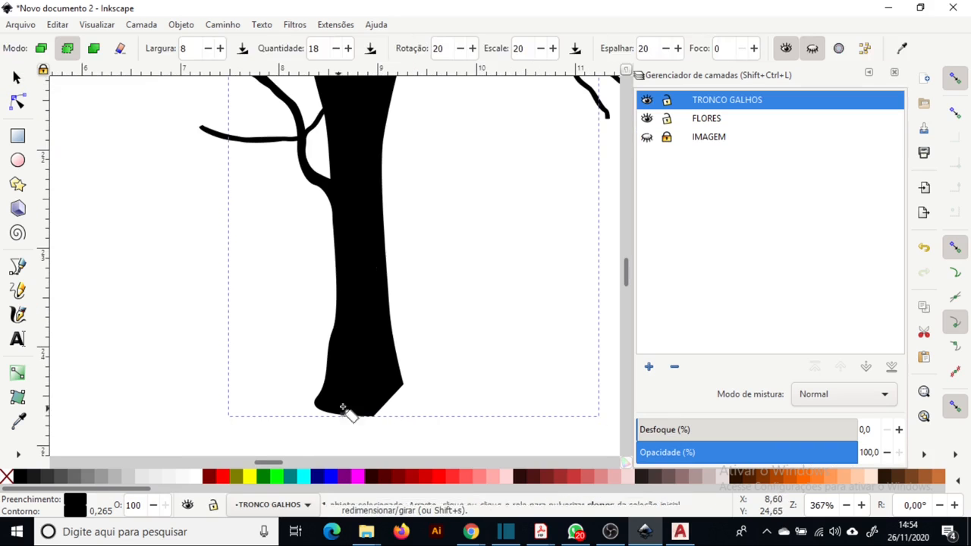
key(n)
drag(402, 385, 399, 414)
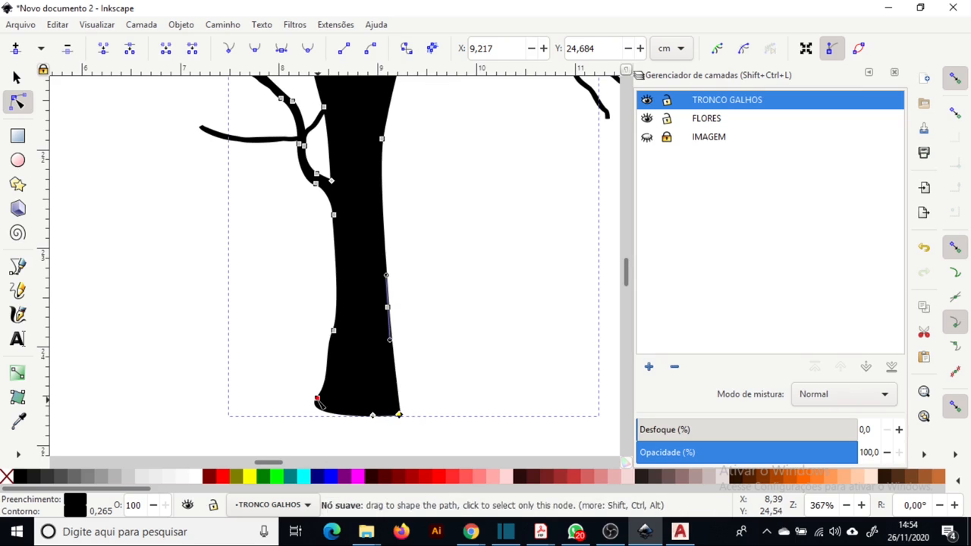
Step: Move the left corner node of the trunk's base down to flatten the bottom edge, and deselect the trunk
drag(318, 398, 320, 411)
scroll(402, 446, up, 1)
scroll(403, 446, up, 3)
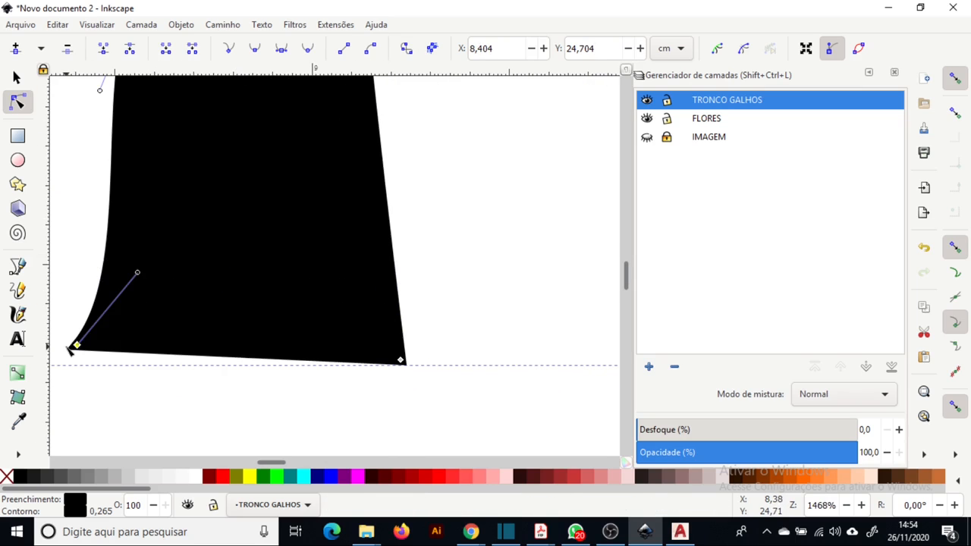
drag(76, 344, 85, 344)
key(5)
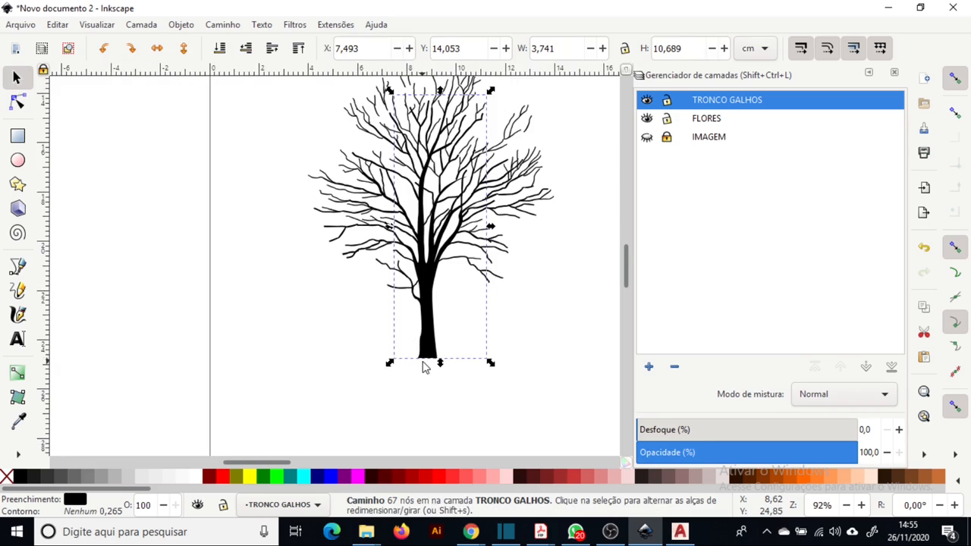
key(s)
key(Escape)
drag(501, 341, 487, 357)
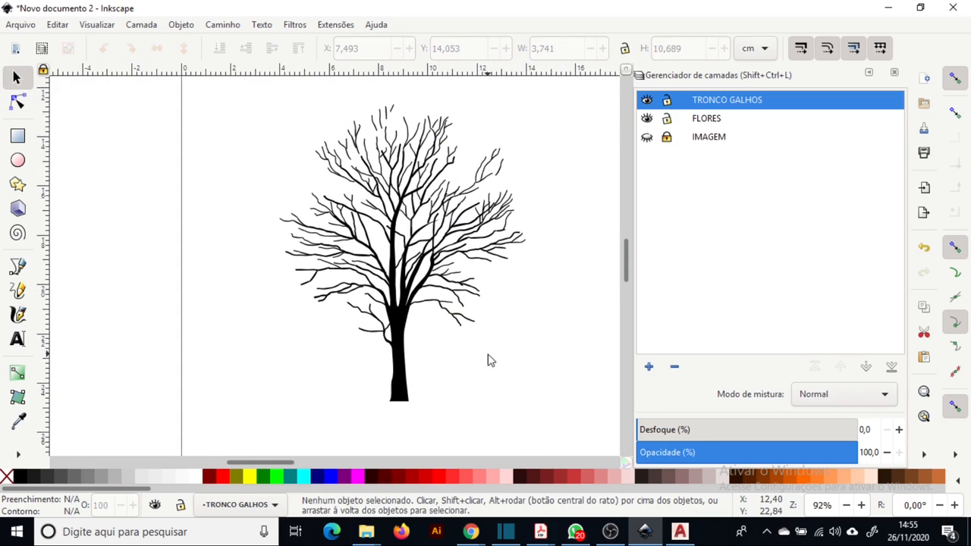
Step: Show the IMAGEM layer to compare the black tree silhouette with the photographed branches and flowers
click(646, 137)
key(minus)
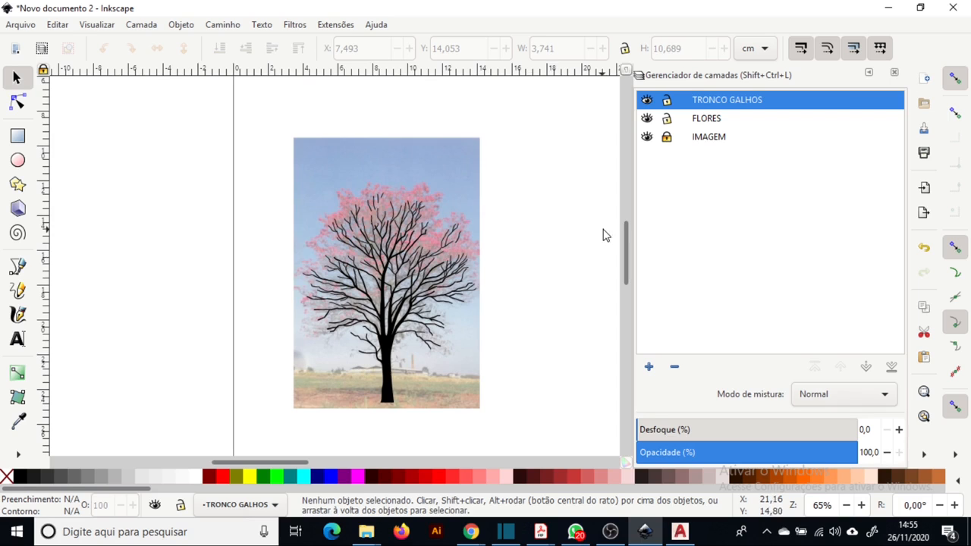
click(461, 243)
click(513, 223)
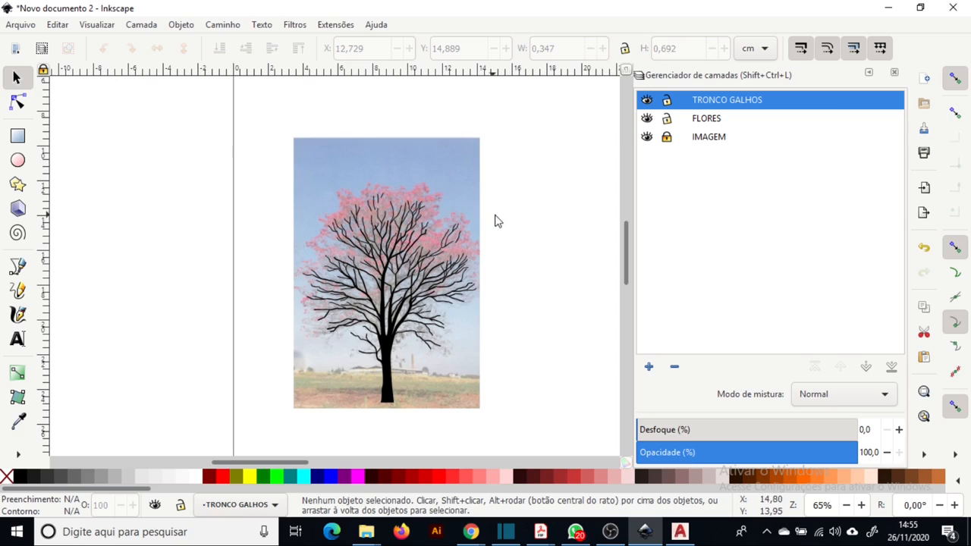
click(646, 138)
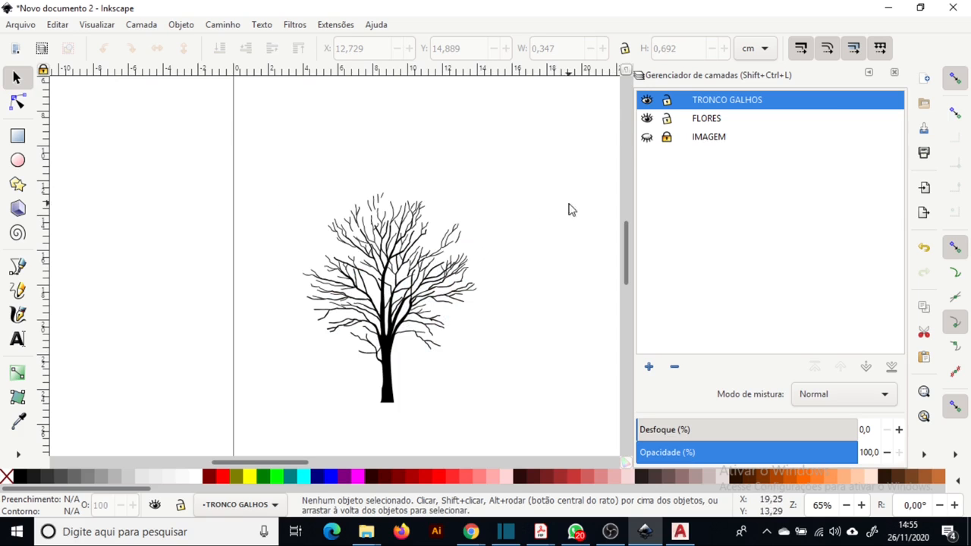
key(ctrl+z)
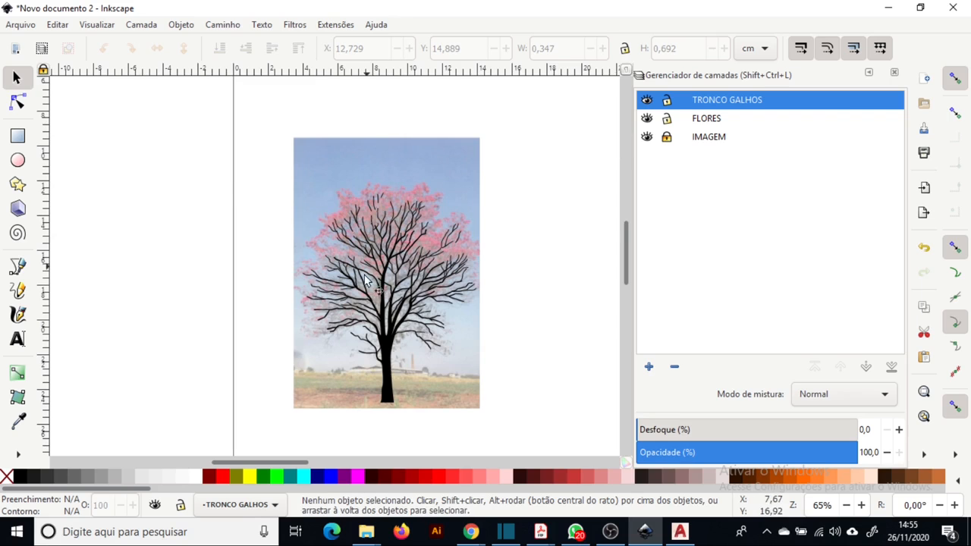
ctrl+scroll(373, 295, up, 1)
ctrl+scroll(372, 295, up, 1)
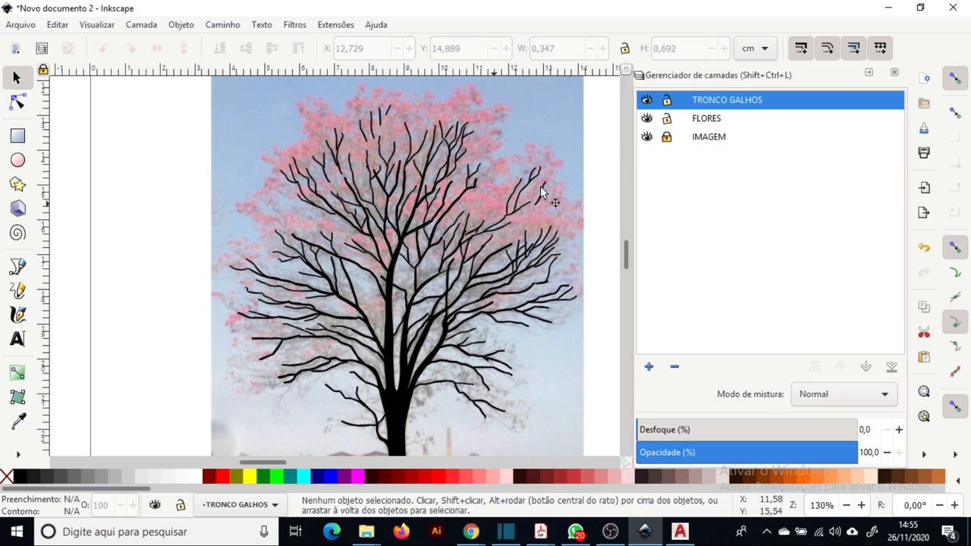
Step: Hide the IMAGEM layer and reposition loose twigs in the upper left crown so they join the branches below
click(646, 140)
ctrl+scroll(354, 190, up, 3)
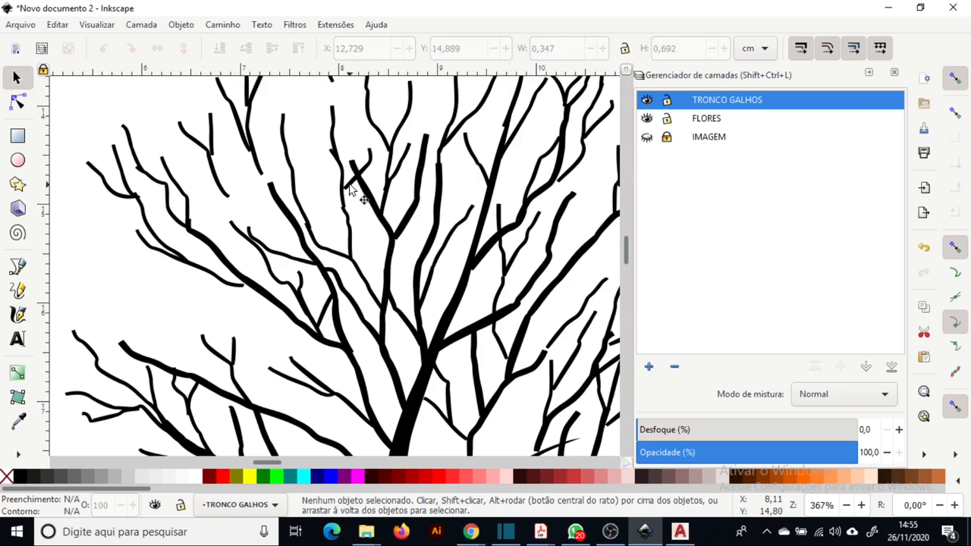
click(353, 188)
ctrl+scroll(349, 186, up, 2)
drag(350, 196, 341, 246)
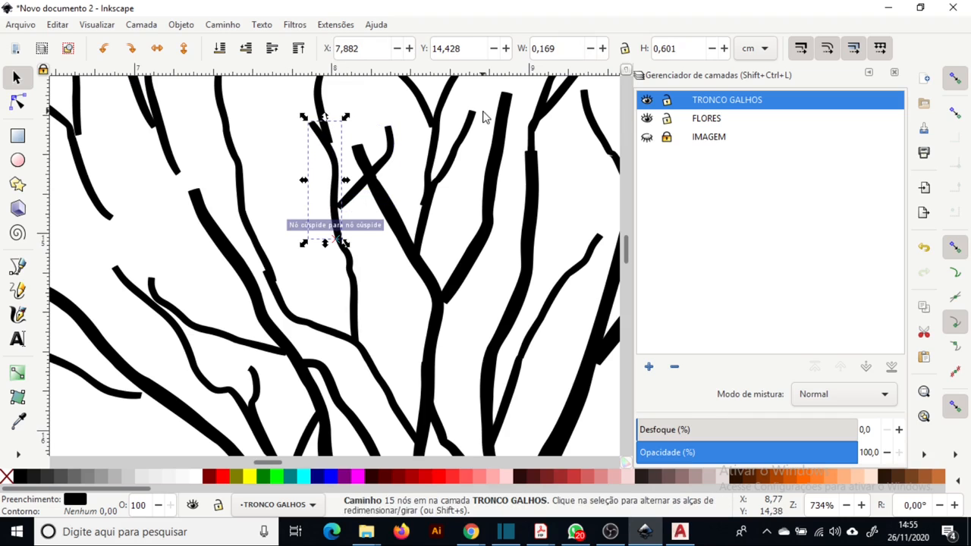
drag(443, 179, 445, 175)
drag(453, 264, 173, 230)
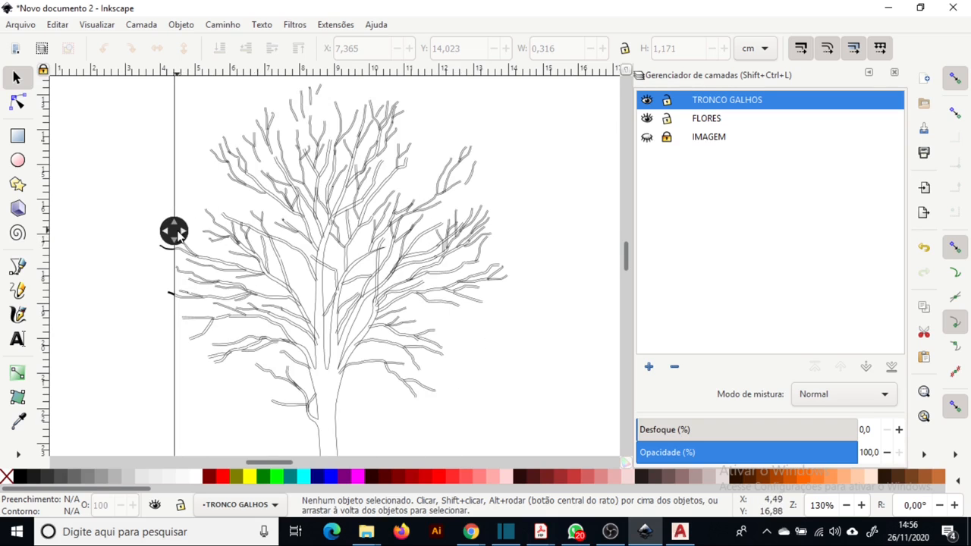
Step: Select all the trunk and branch paths and merge them into one shape with Union
click(174, 230)
scroll(463, 190, down, 1)
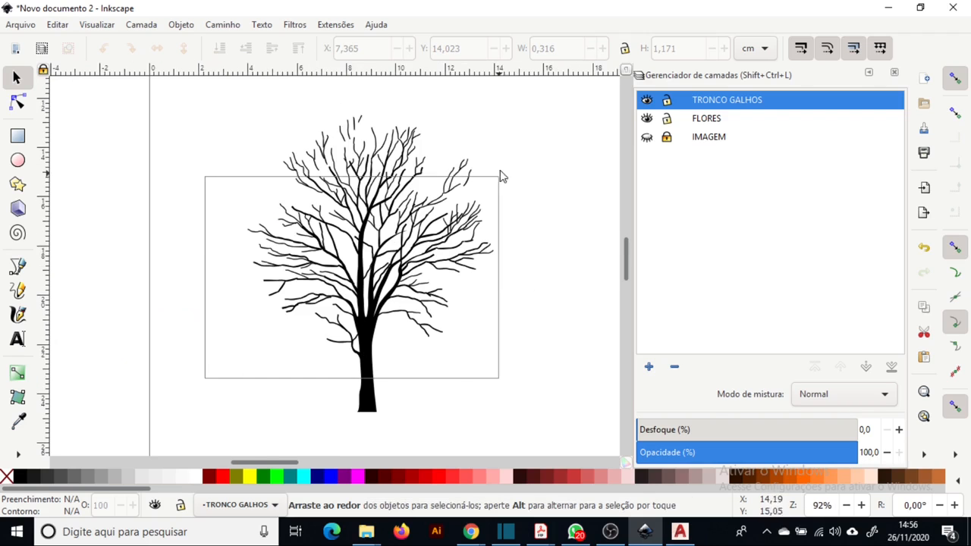
key(ctrl+a)
drag(575, 88, 194, 434)
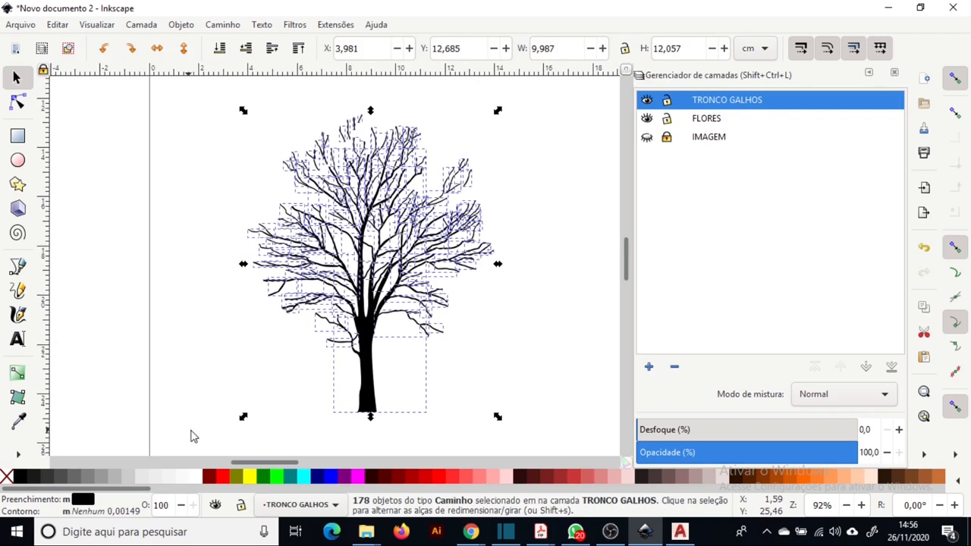
click(212, 28)
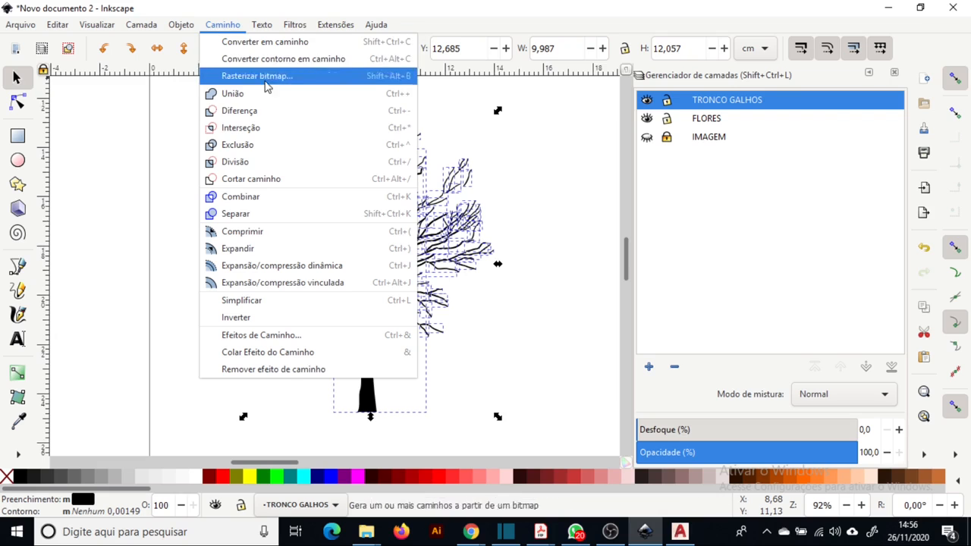
click(259, 97)
click(182, 75)
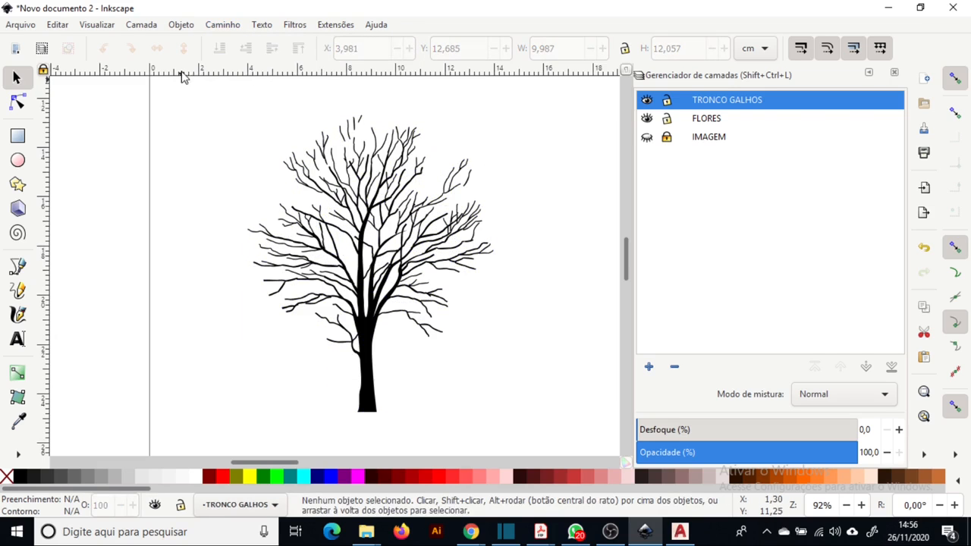
Step: Inspect the merged tree's outlines in Split View Mode, and return to the normal view
click(84, 25)
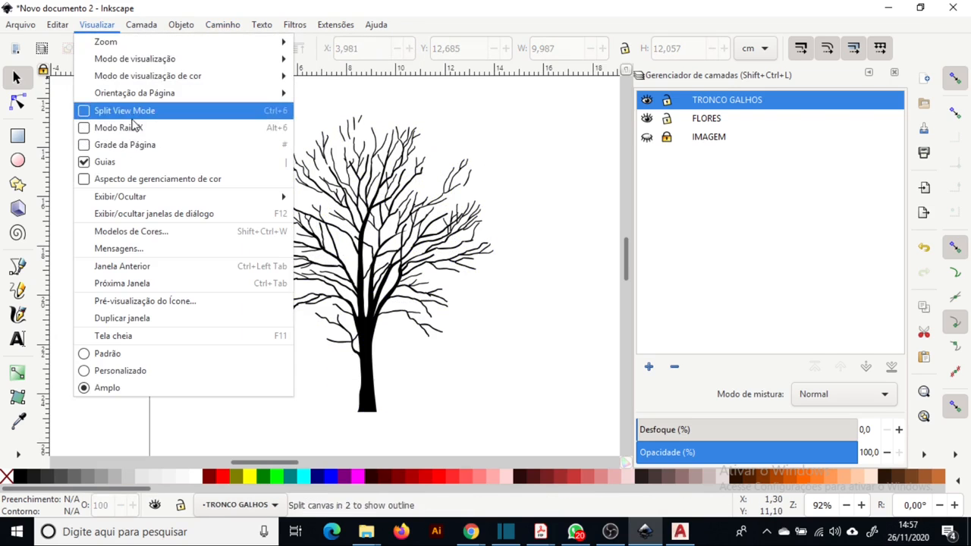
click(132, 110)
ctrl+scroll(389, 235, up, 3)
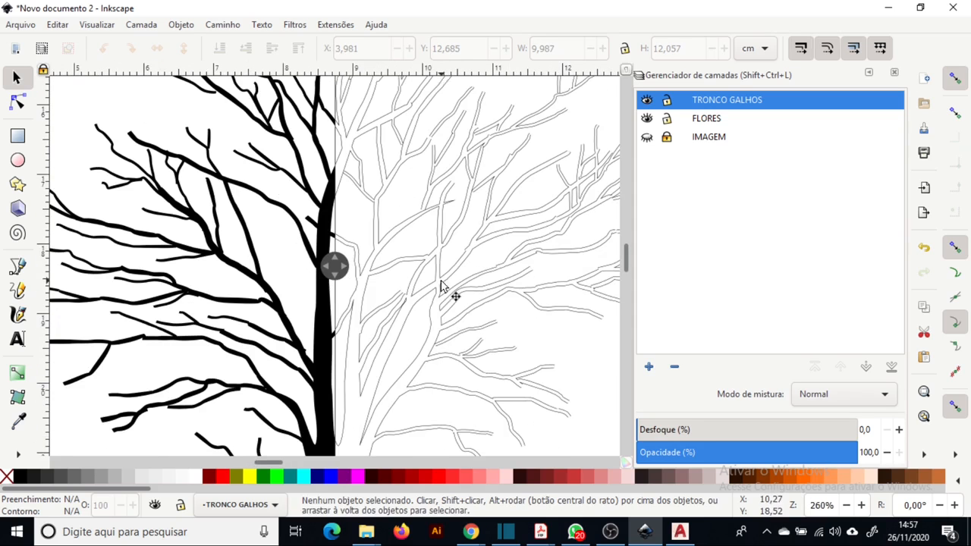
ctrl+scroll(399, 297, down, 1)
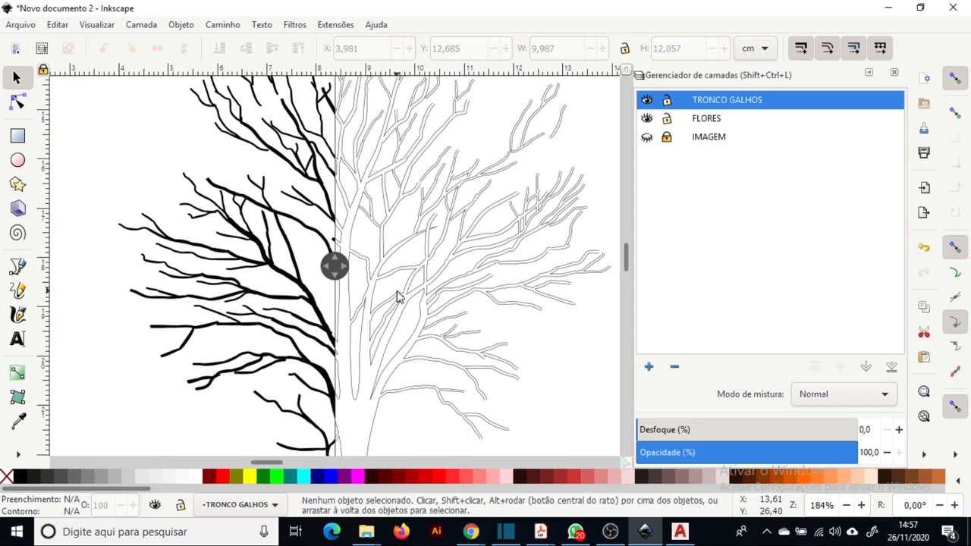
ctrl+scroll(438, 271, down, 1)
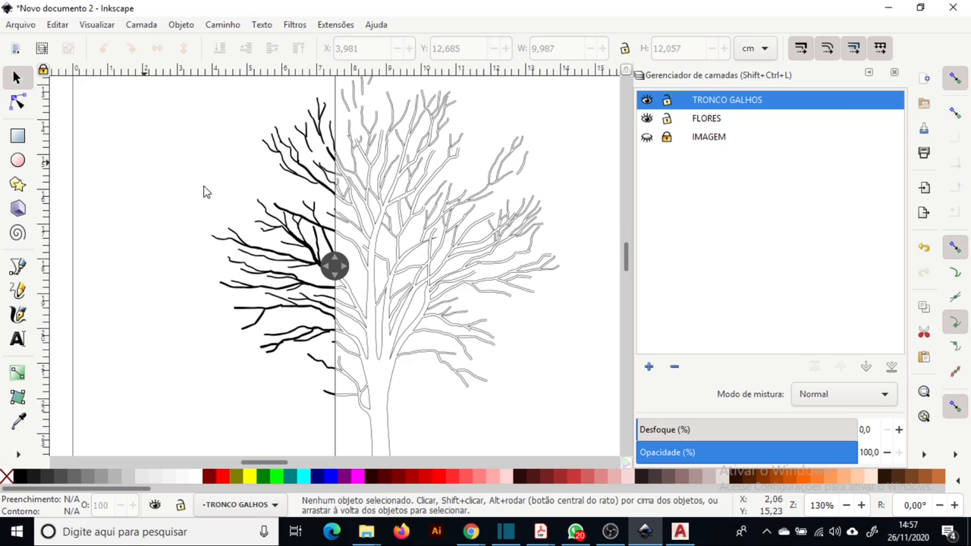
click(106, 26)
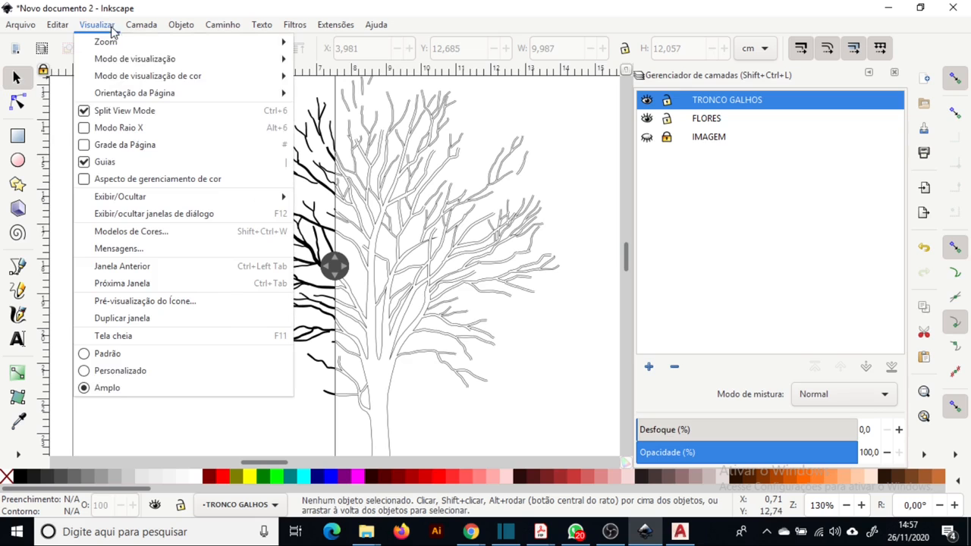
click(130, 103)
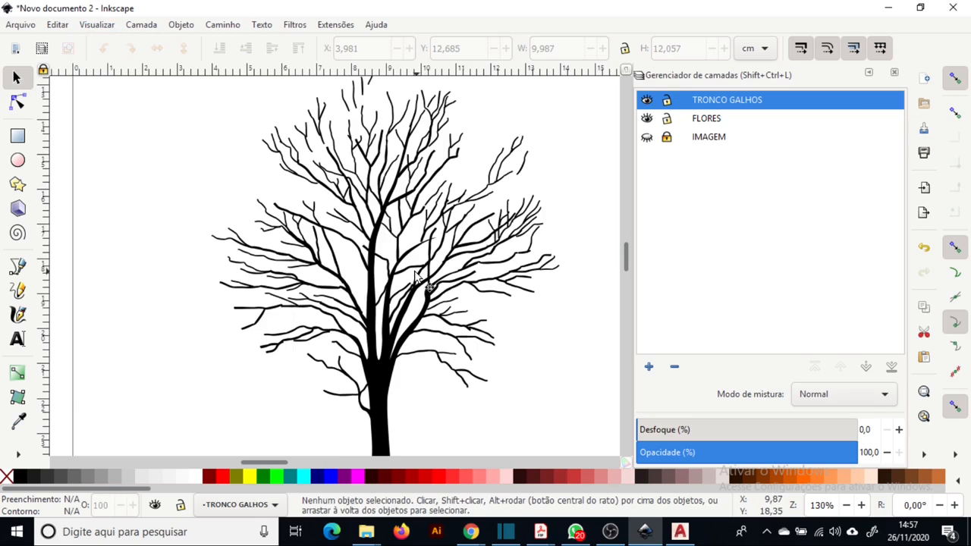
Step: Undo the union and adjust the position of loose branch tips on the right side of the crown
key(ctrl+z)
scroll(535, 239, down, 1)
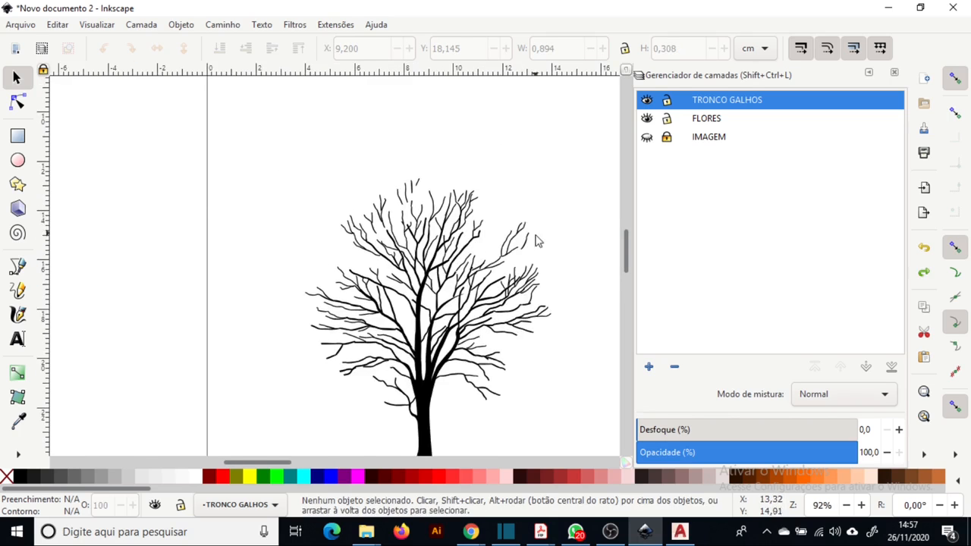
scroll(523, 260, up, 2)
scroll(434, 213, up, 3)
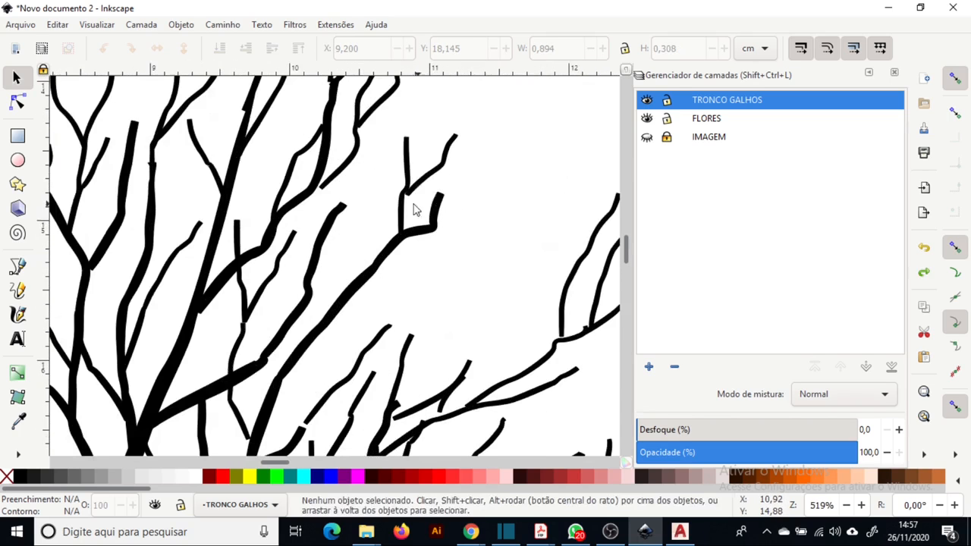
click(432, 182)
drag(436, 182, 434, 171)
scroll(510, 274, down, 5)
Step: Make FLORES the active layer, show the IMAGEM layer and lock TRONCO GALHOS
click(679, 118)
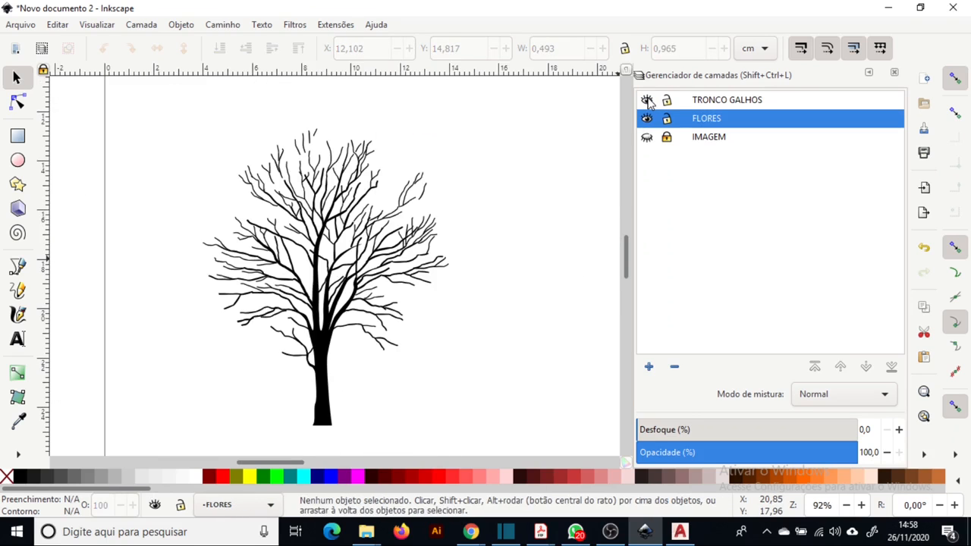
click(647, 100)
click(647, 137)
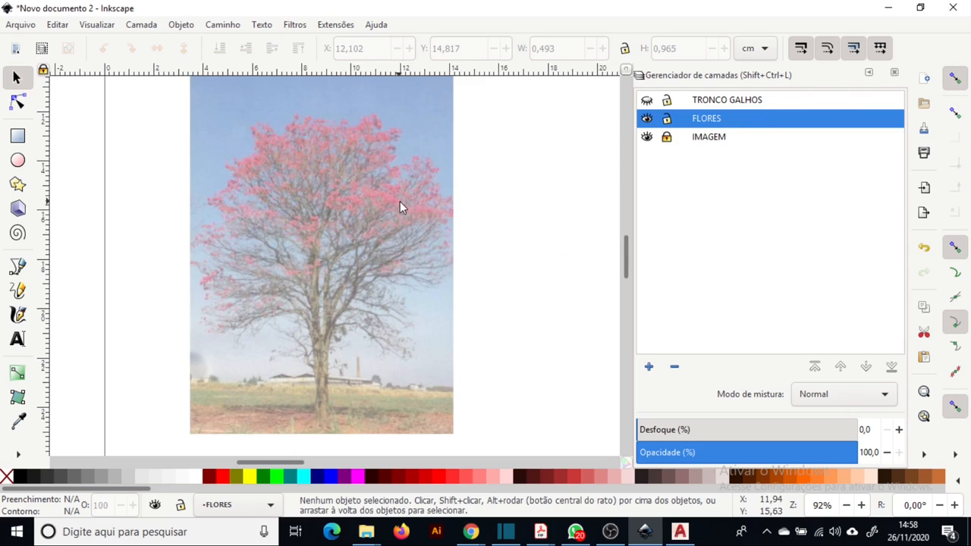
click(647, 101)
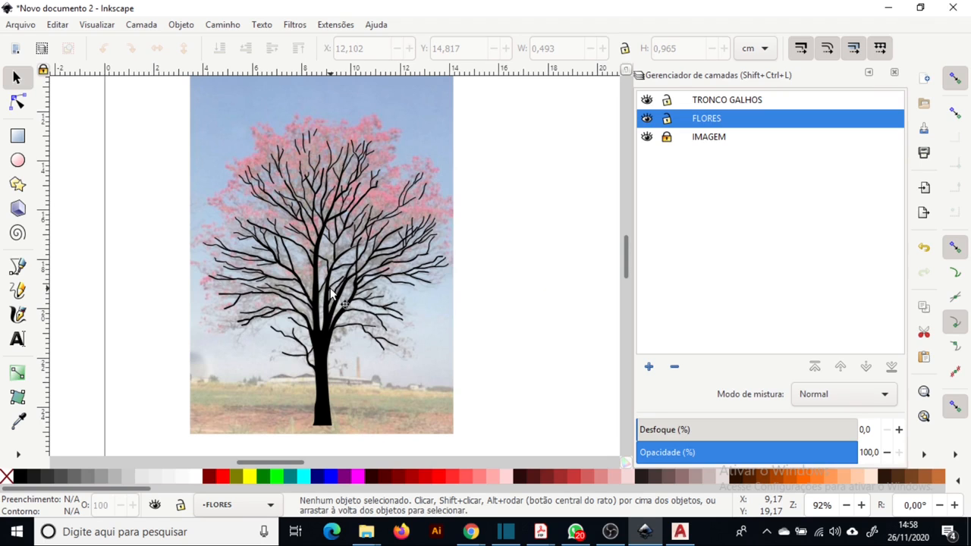
scroll(349, 201, up, 2)
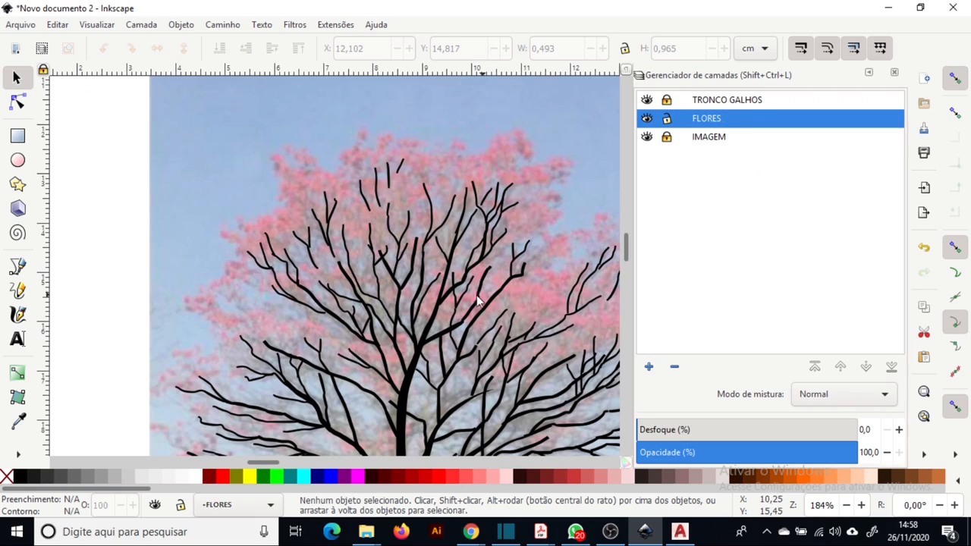
scroll(342, 286, down, 1)
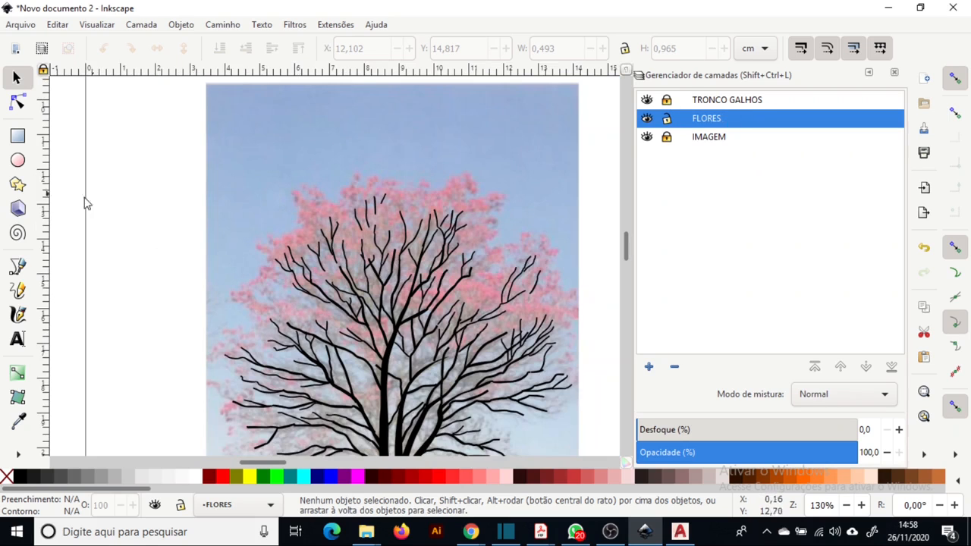
Step: Outline the pink flower clusters at the crown's upper left with the Pencil tool, using a smoothing of 6,00
click(19, 292)
scroll(407, 190, up, 2)
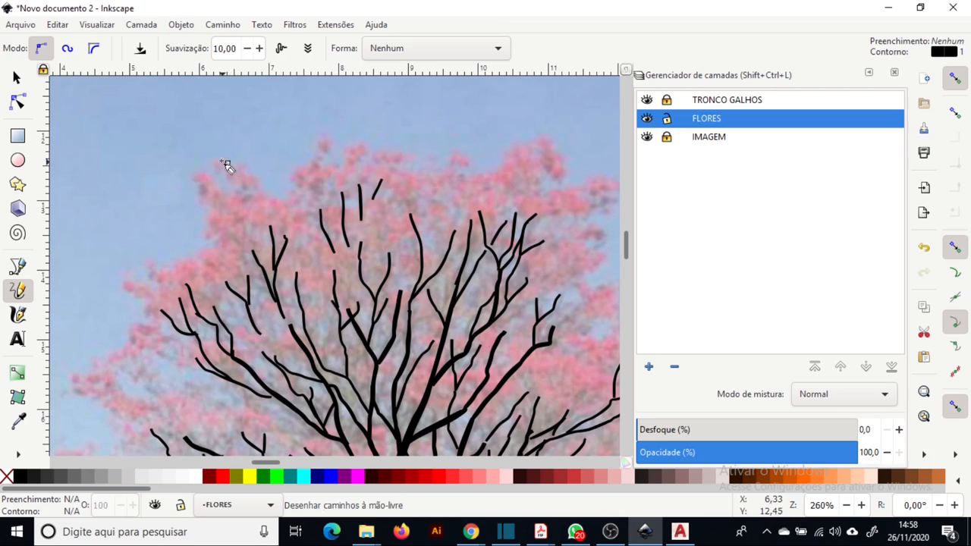
mouse_move(220, 173)
mouse_down()
mouse_move(233, 184)
mouse_move(260, 177)
mouse_move(227, 163)
mouse_up()
drag(324, 156, 330, 143)
mouse_move(310, 161)
mouse_down()
mouse_move(290, 202)
mouse_move(198, 184)
mouse_move(200, 265)
mouse_move(157, 288)
mouse_move(181, 286)
mouse_move(157, 282)
mouse_move(253, 225)
mouse_move(281, 226)
mouse_move(338, 161)
mouse_up()
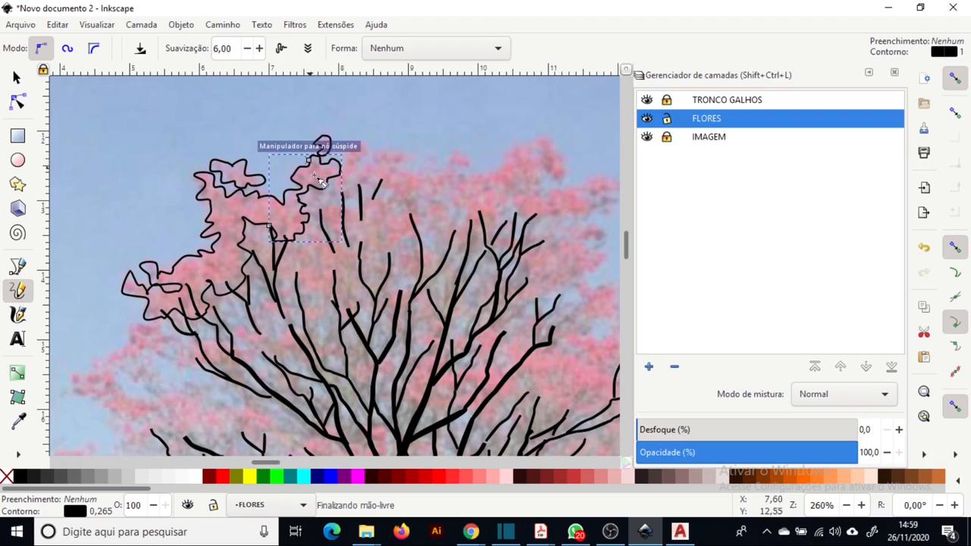
Step: Select the two adjoining flower cluster outlines and combine them into one path
click(19, 78)
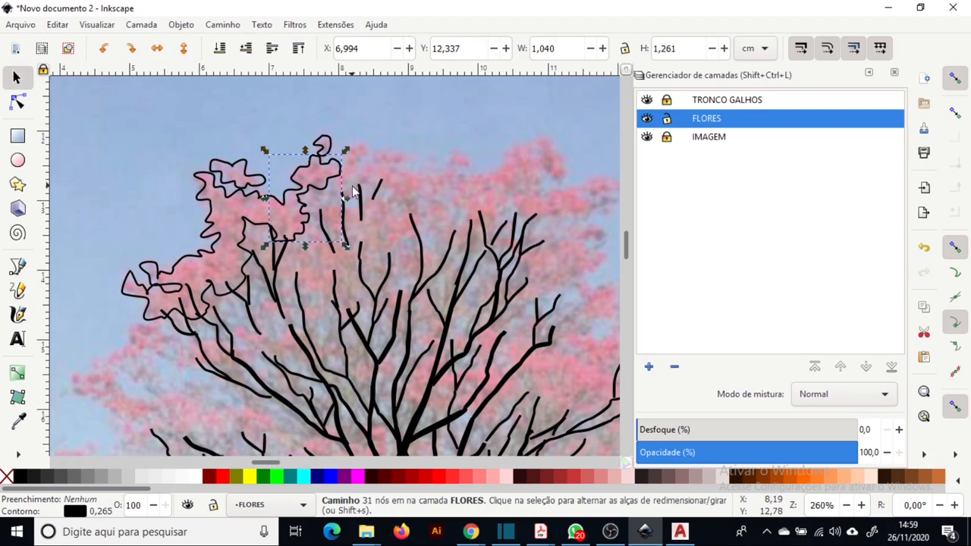
drag(328, 192, 383, 195)
key(ctrl+z)
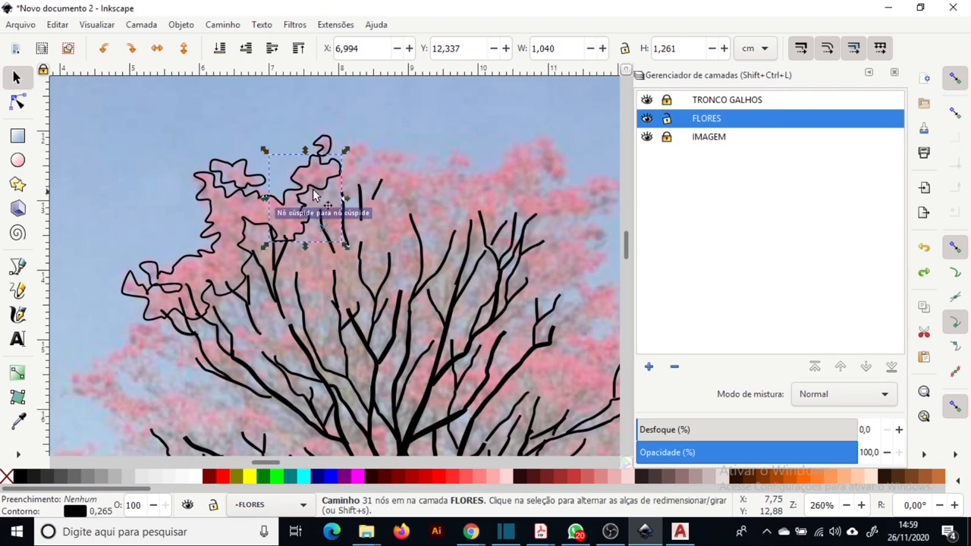
key(shift)
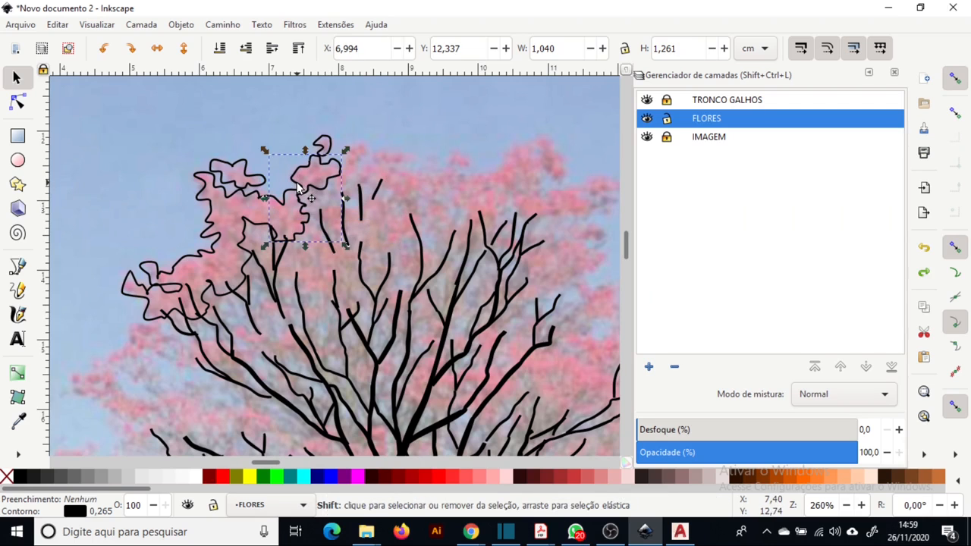
shift+click(298, 189)
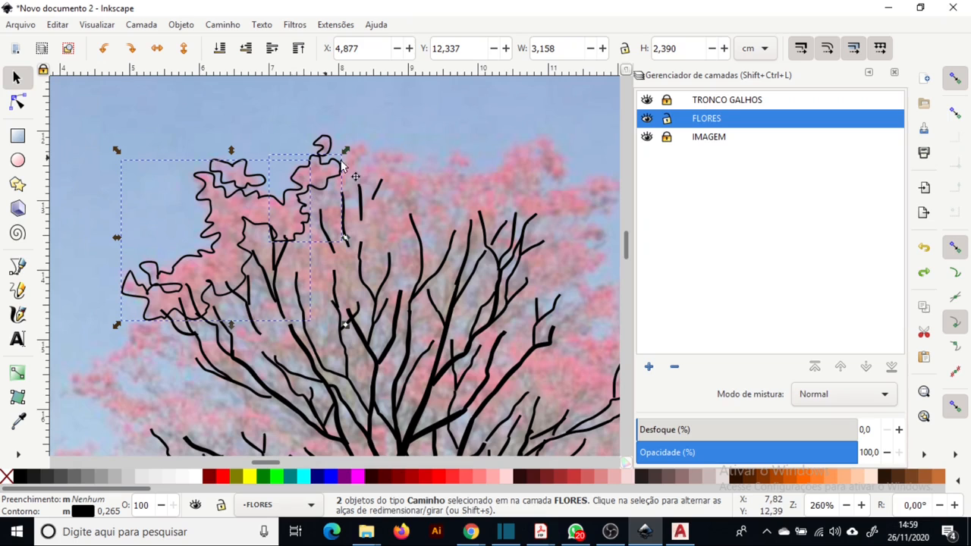
click(227, 25)
click(284, 197)
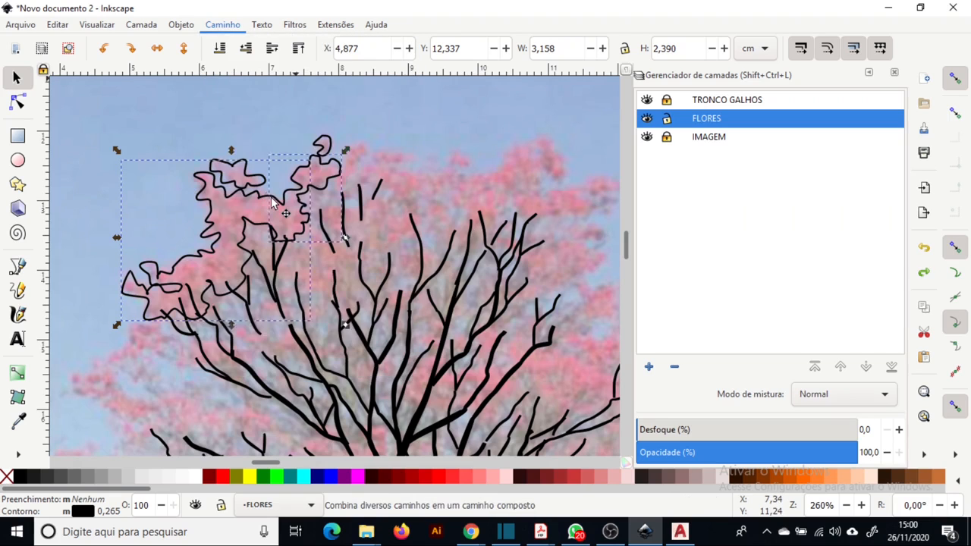
Step: Join the end nodes where the two combined flower outlines meet near the top of the cluster
key(n)
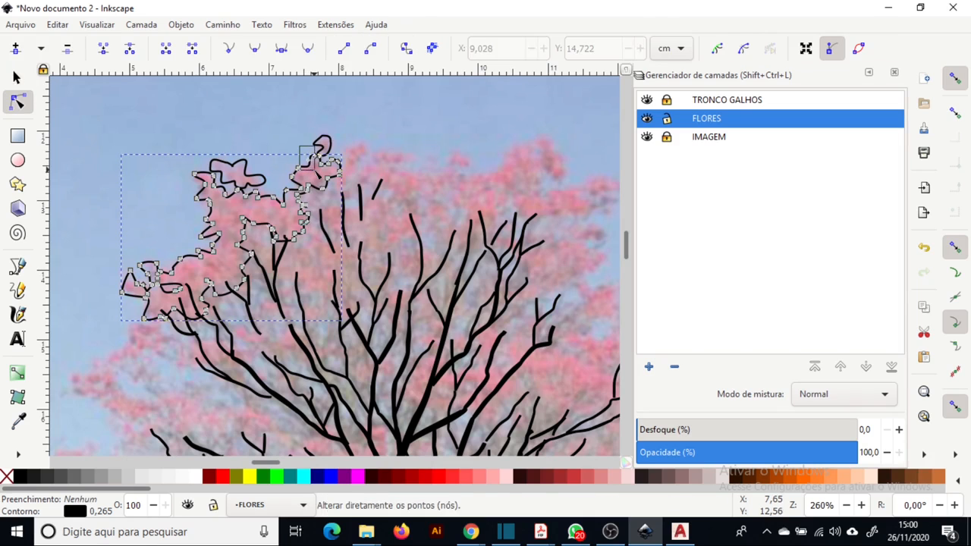
click(103, 48)
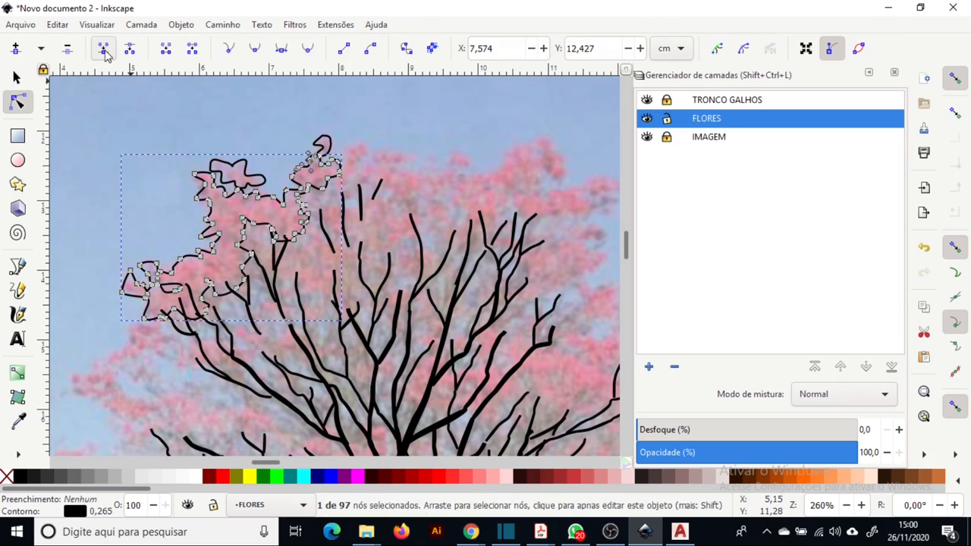
key(s)
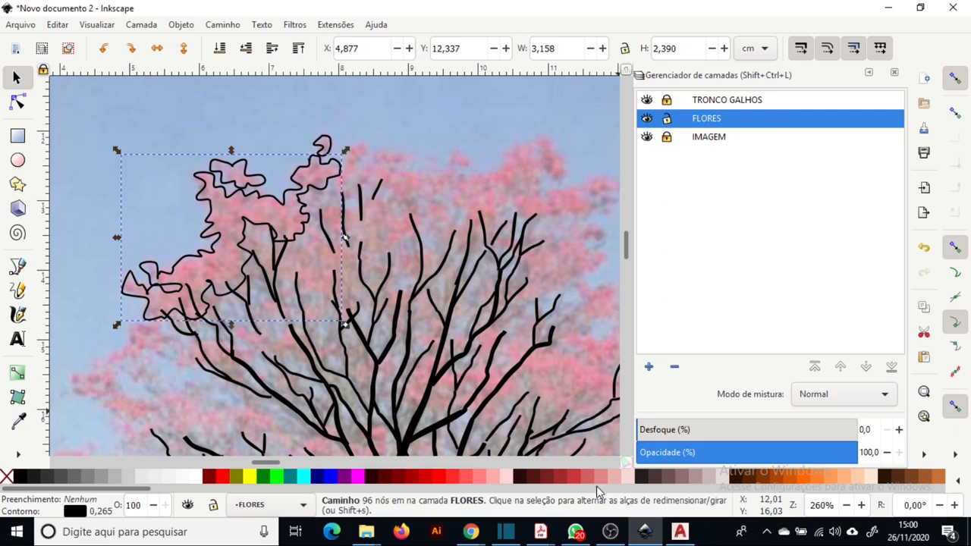
Step: Try a pink and a red fill on the joined flower cluster, undo both fills and deselect it
click(602, 477)
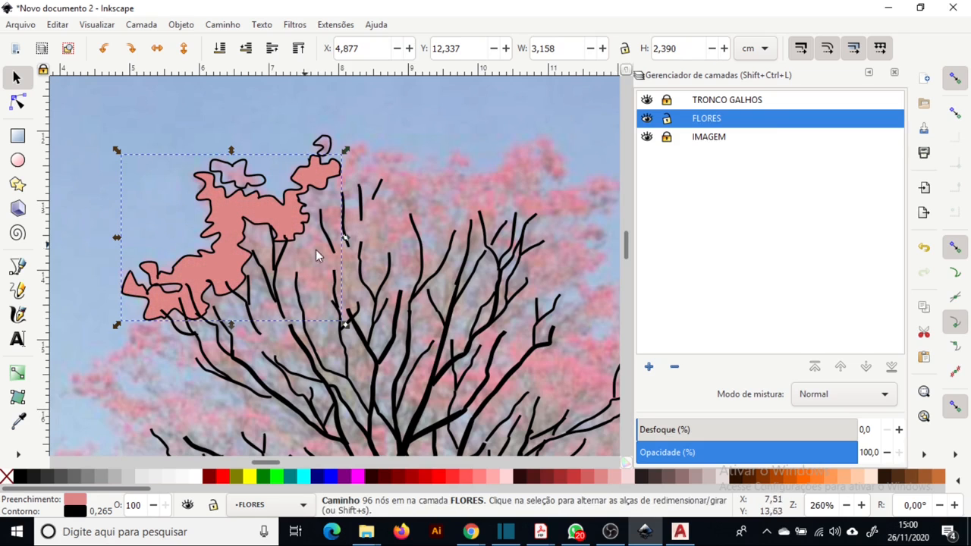
click(455, 477)
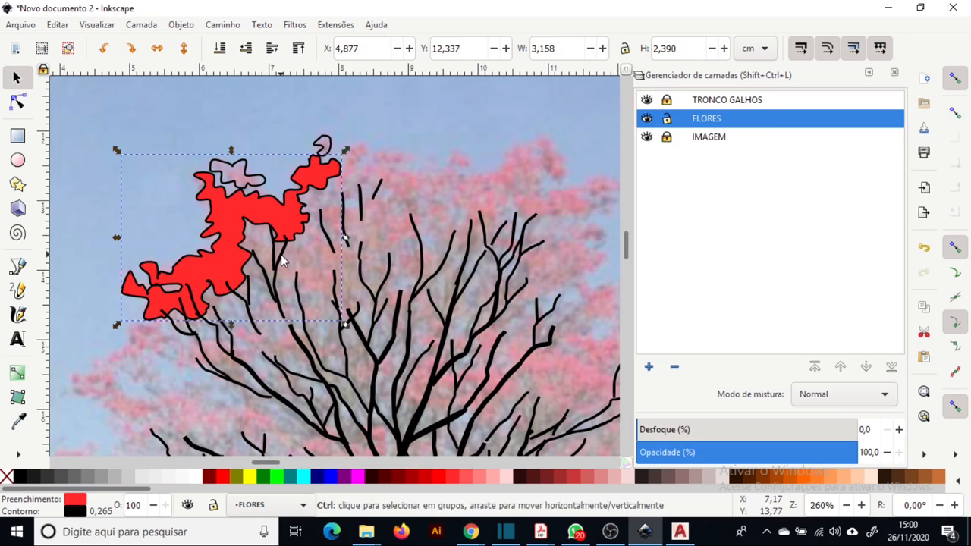
key(ctrl+z)
key(ctrl+z)
key(Escape)
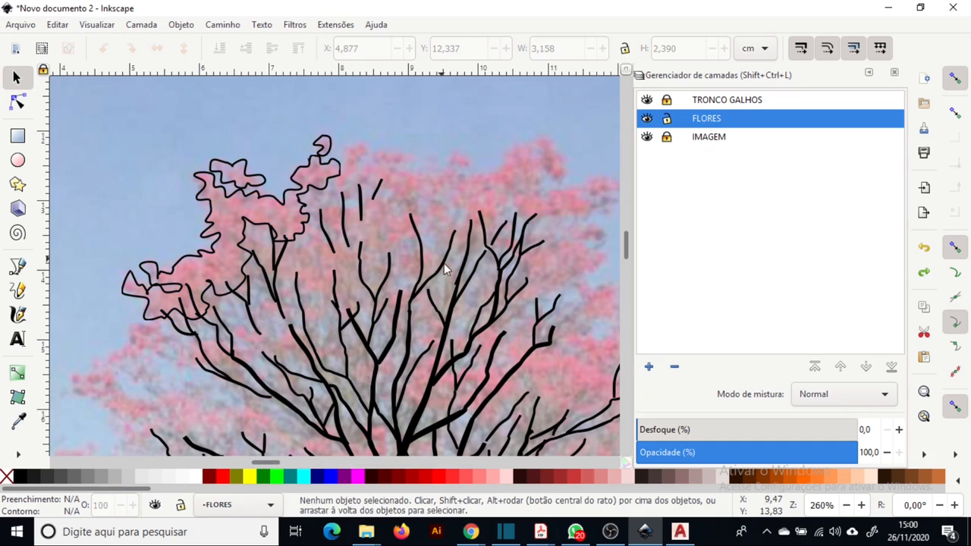
Step: Hide the TRONCO GALHOS layer and trace the remaining flower clusters across the crown with the Pencil tool
scroll(444, 263, up, 1)
click(646, 100)
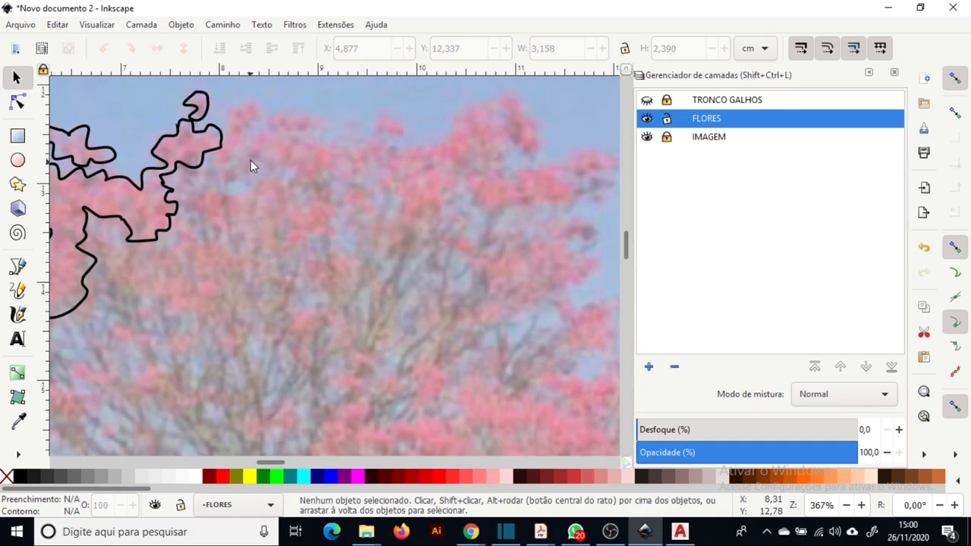
click(18, 291)
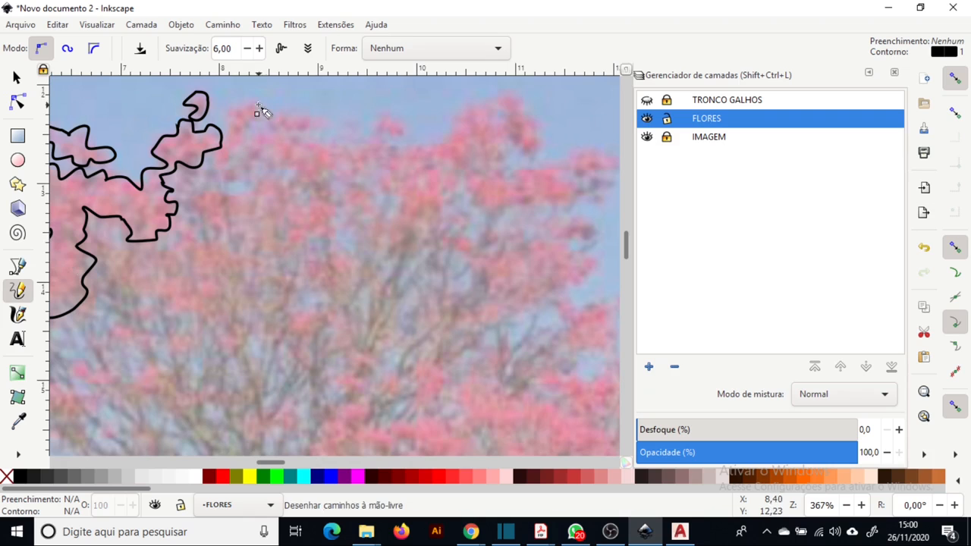
mouse_move(257, 113)
mouse_down()
mouse_move(232, 121)
mouse_move(227, 145)
mouse_up()
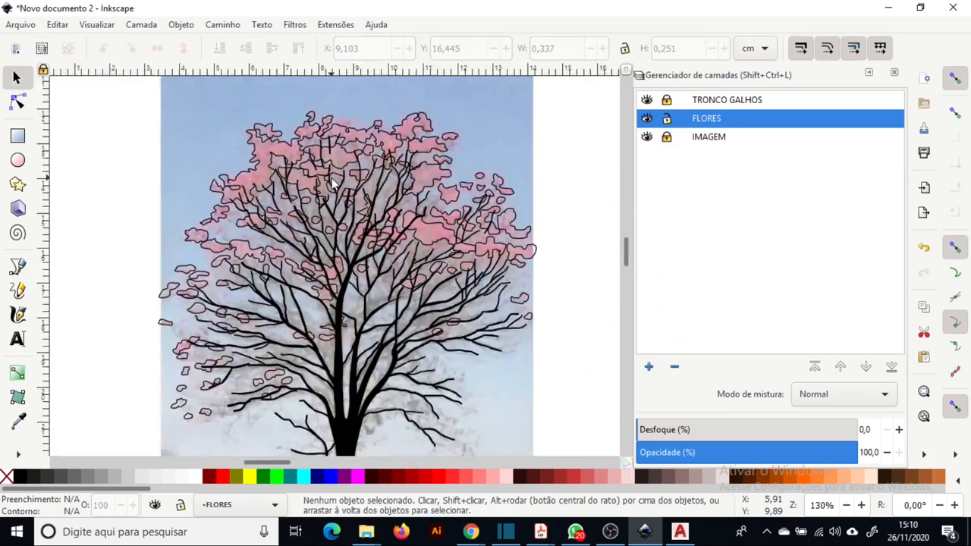
Step: Hide the IMAGEM layer, select all flower clusters, fill them with magenta and remove their outlines
scroll(339, 188, up, 1)
scroll(339, 188, down, 2)
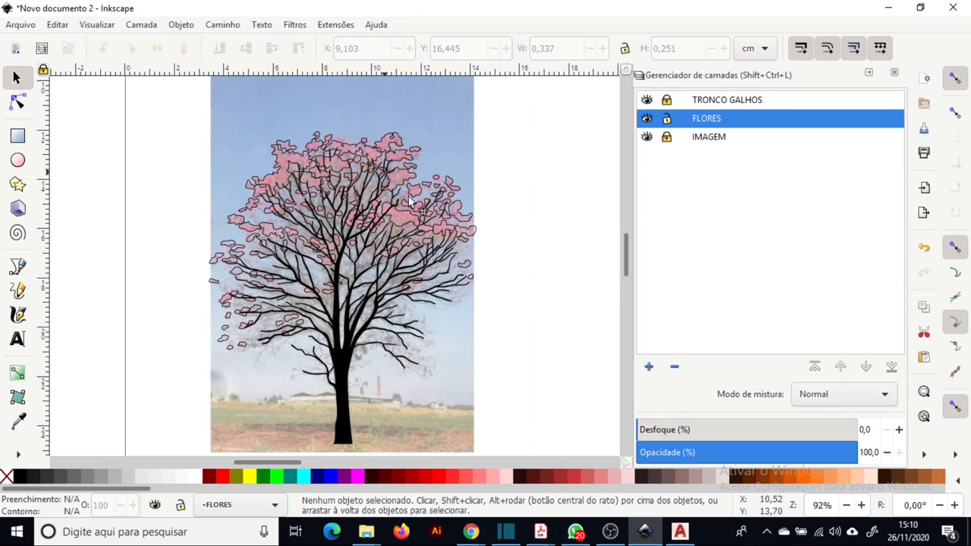
click(647, 136)
drag(156, 99, 558, 393)
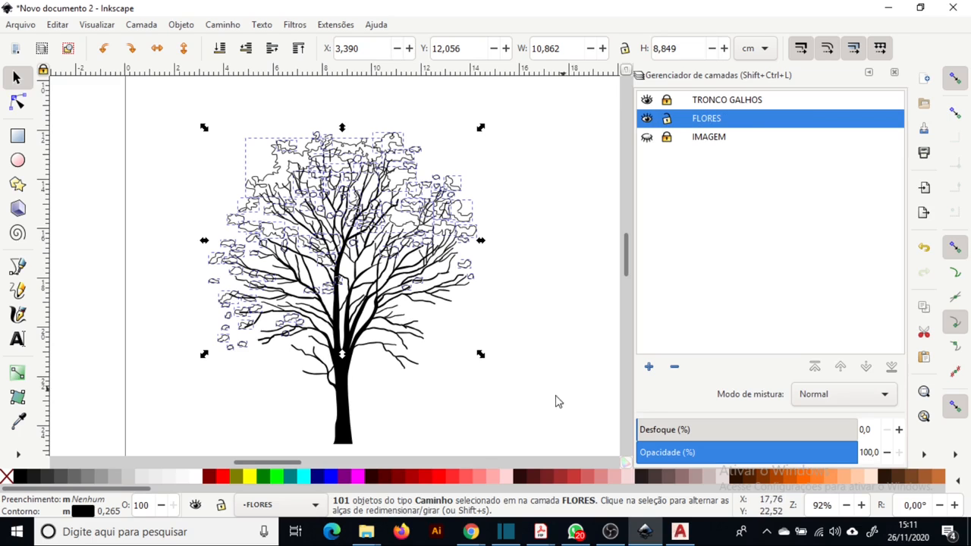
click(354, 478)
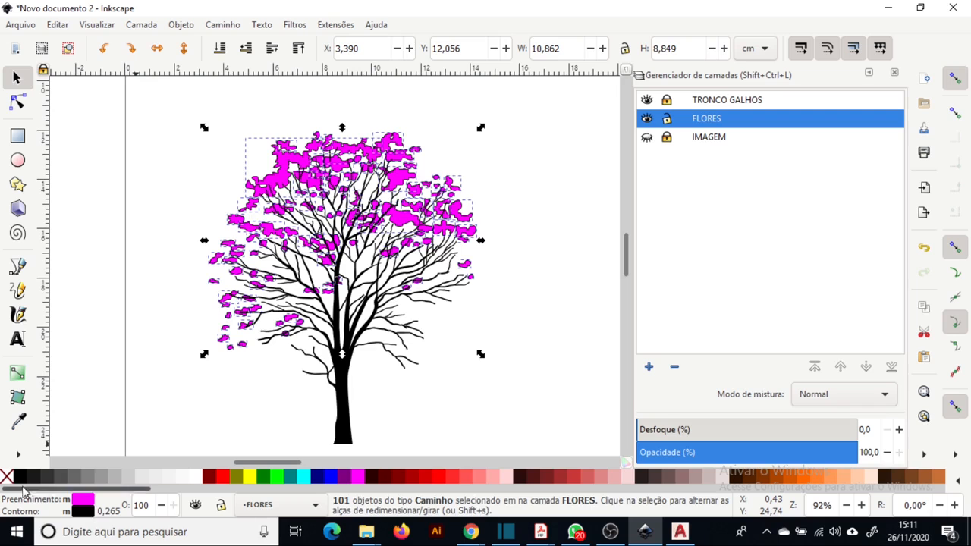
click(6, 477)
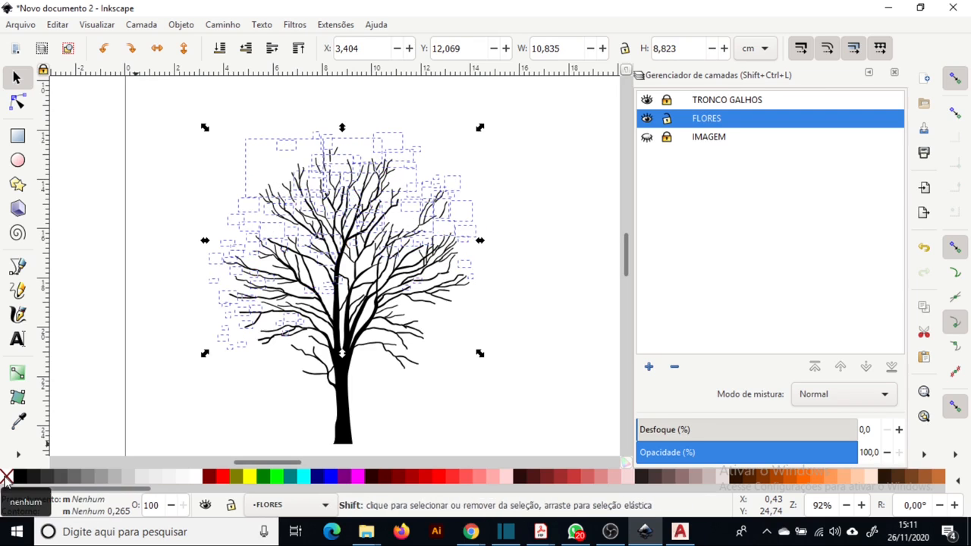
click(354, 478)
Step: Select the FLORES layer and raise it to the top of the layer order
click(645, 140)
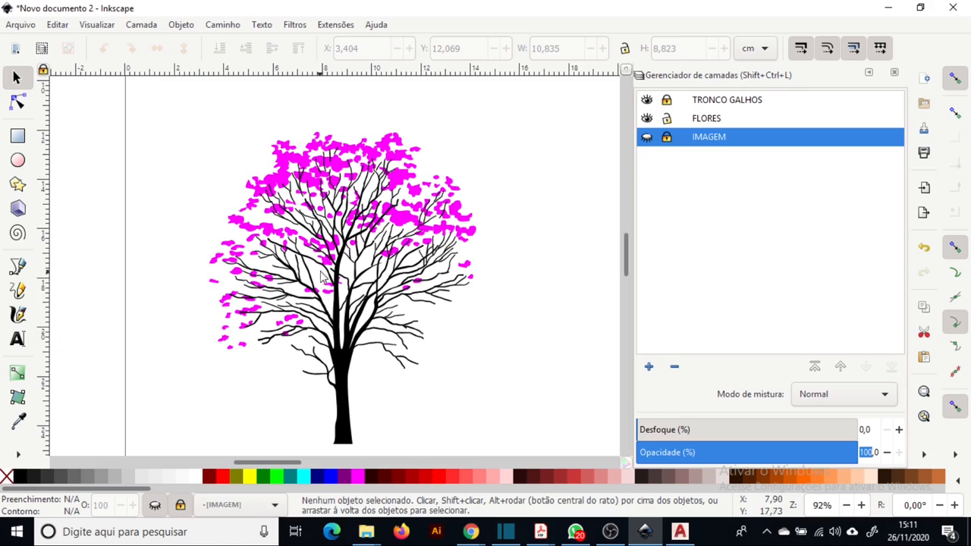
click(711, 123)
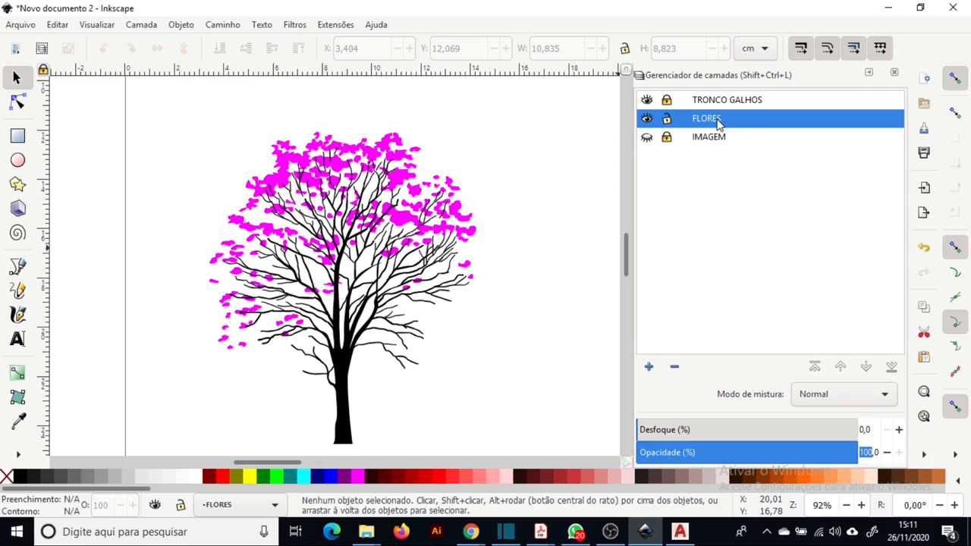
click(815, 368)
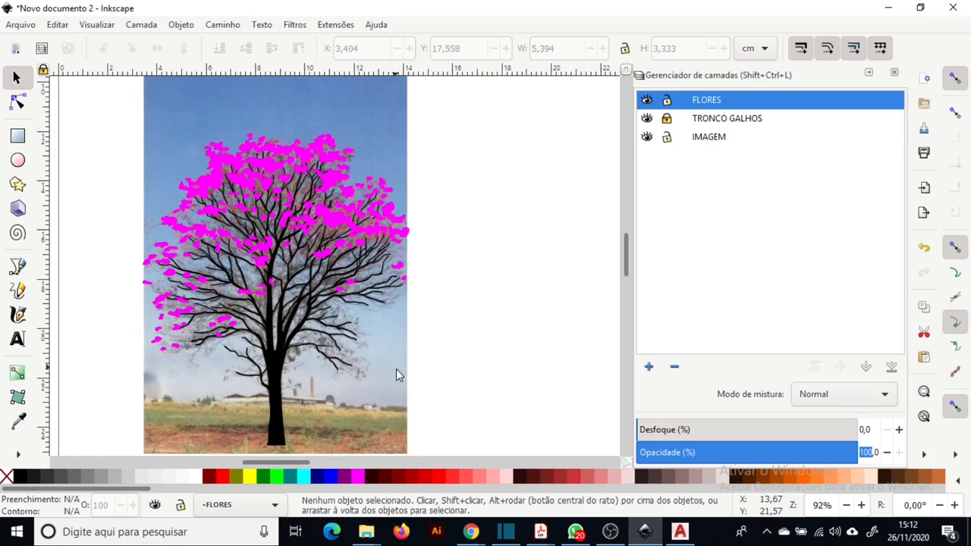
Step: Duplicate the tree photo and place the copy beside the traced tree
click(401, 375)
key(ctrl+d)
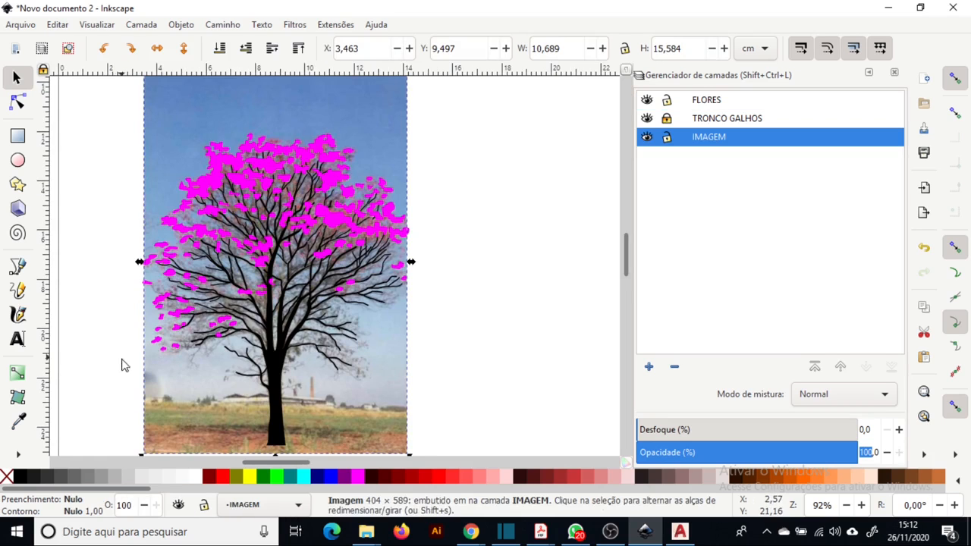
drag(175, 379, 455, 383)
Step: Hide the original photo behind the traced tree, deselect everything and lock the IMAGEM layer
click(389, 360)
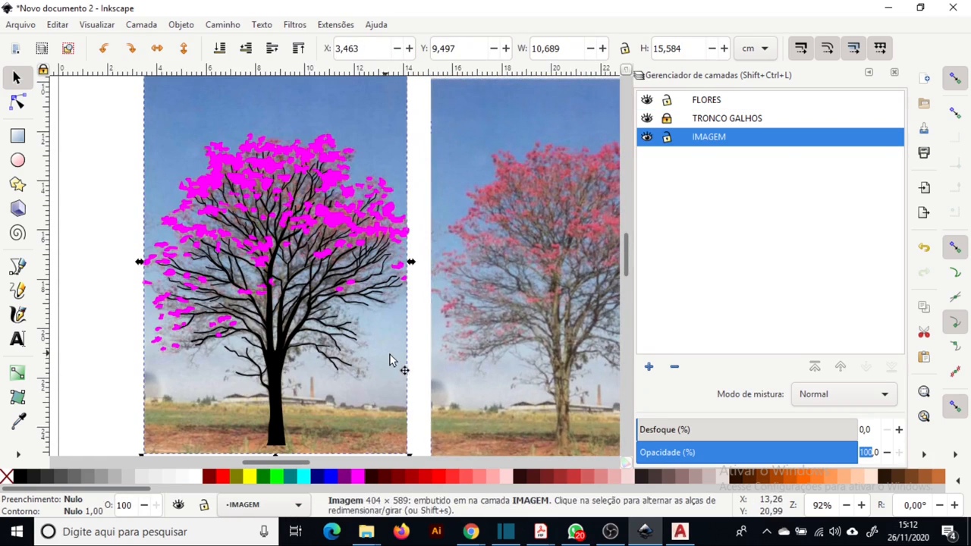
right_click(302, 364)
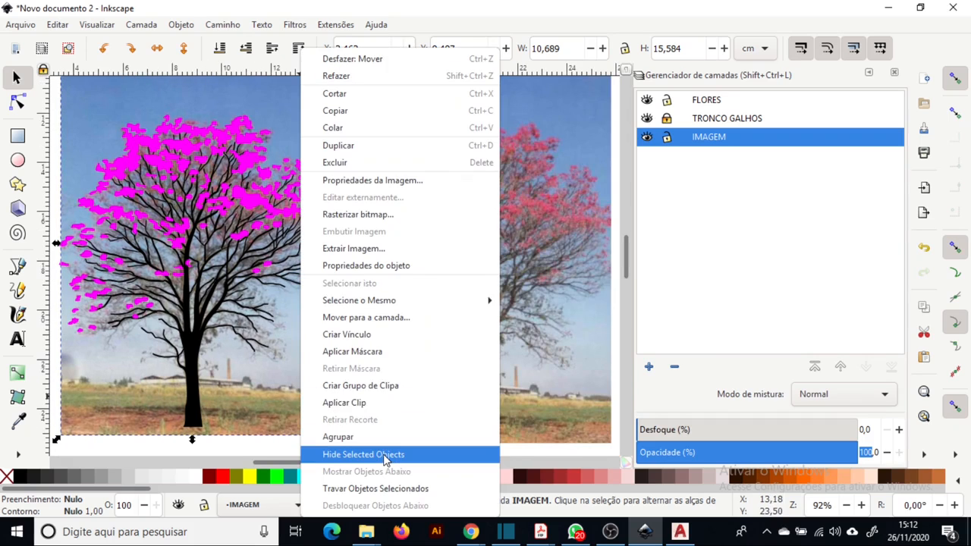
click(364, 454)
click(341, 304)
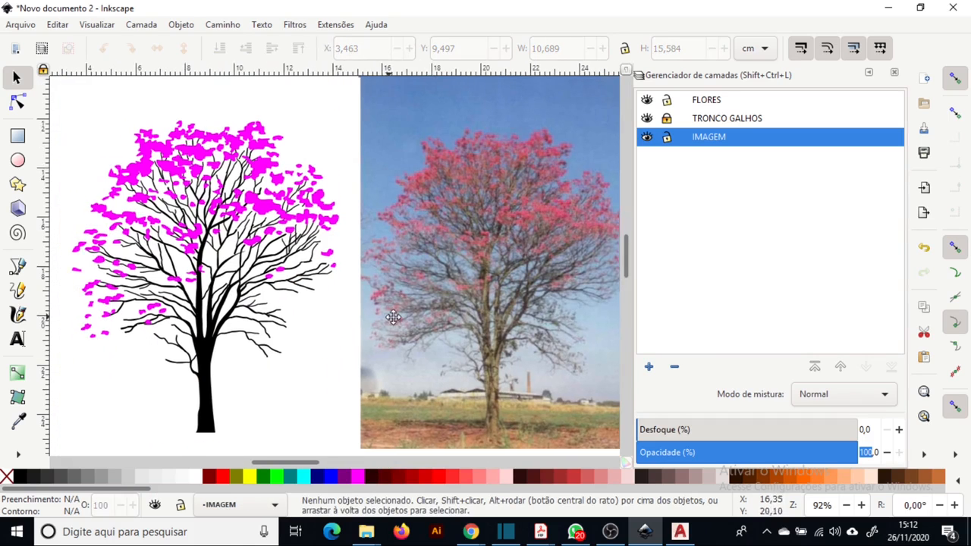
scroll(300, 124, left, 2)
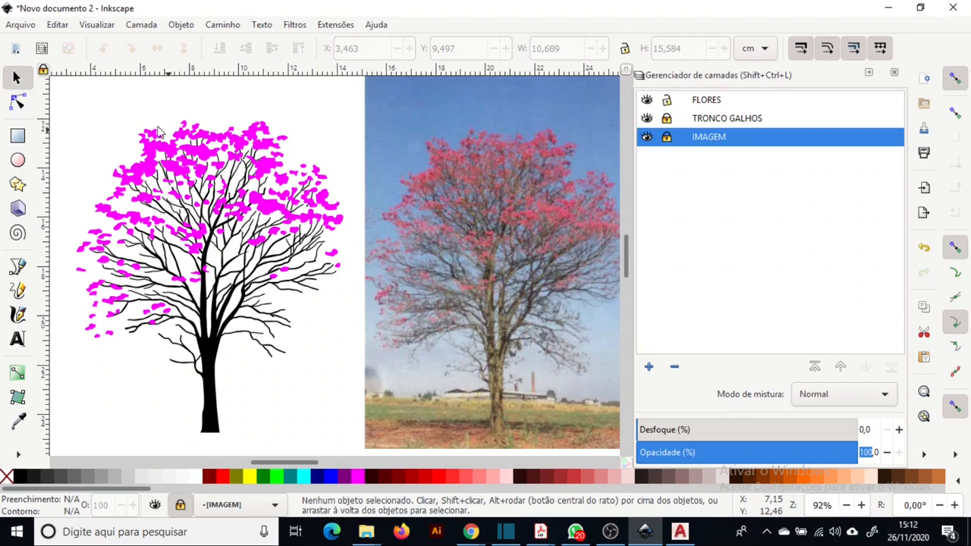
Step: Select all flower clusters, try a light red fill, and recolour them with a pink sampled from the photo's blossoms
drag(69, 103, 359, 374)
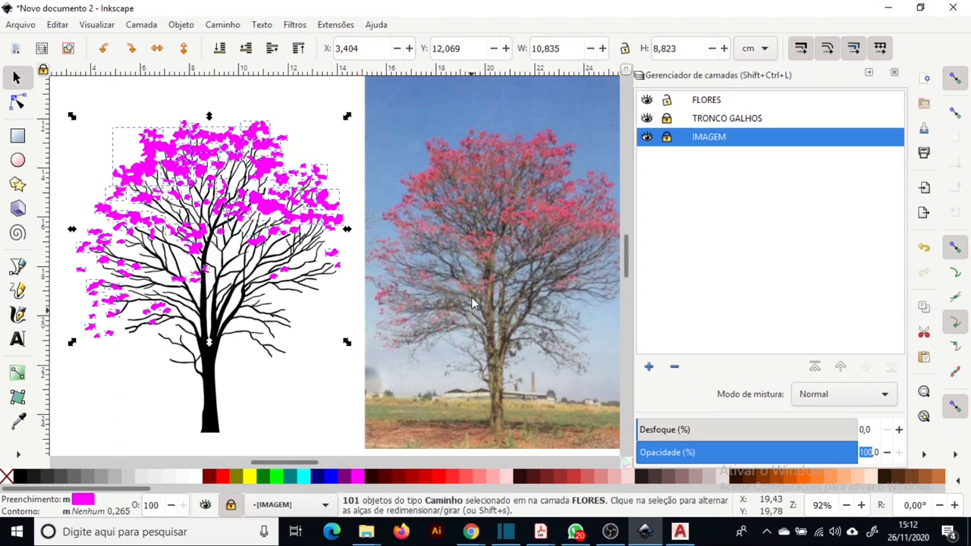
click(461, 481)
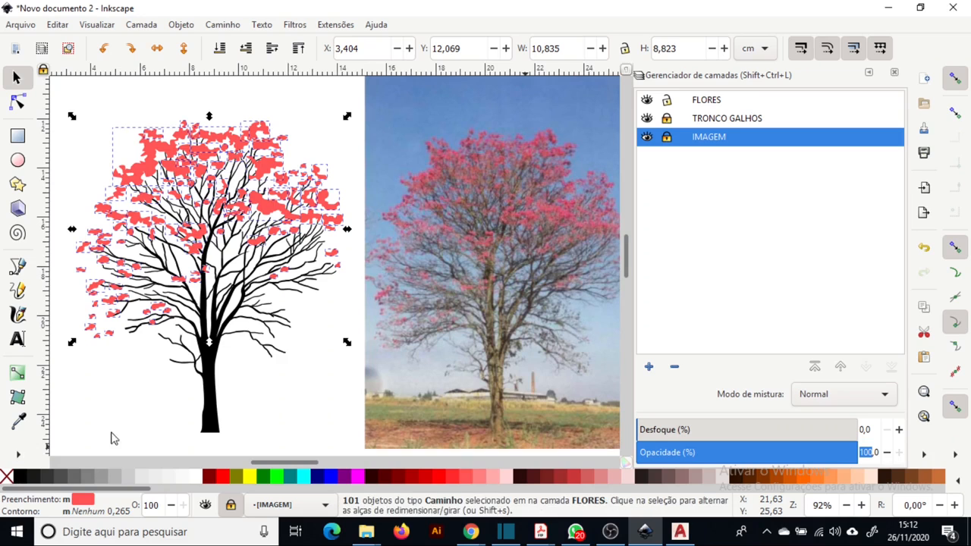
click(17, 421)
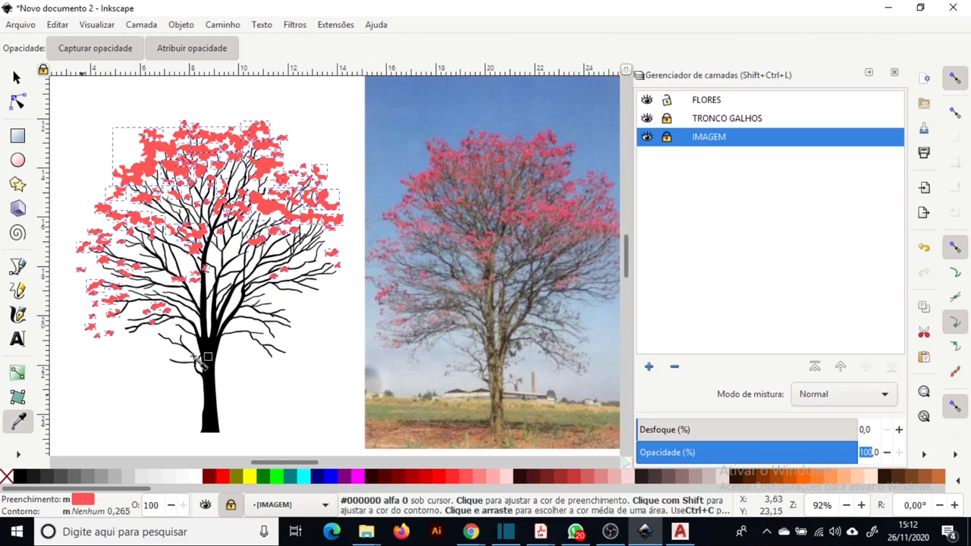
click(542, 148)
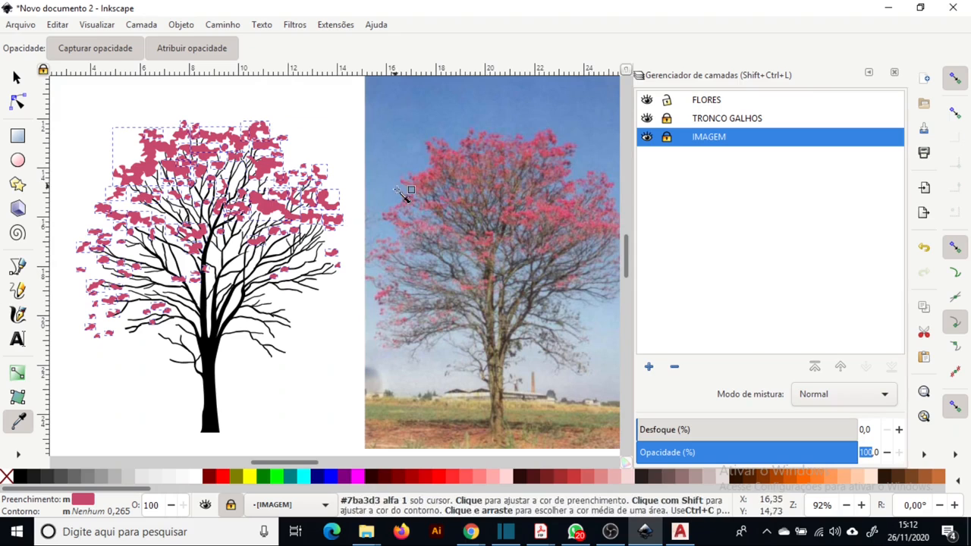
key(s)
Step: Brighten the flower clusters' fill to a more vivid pink in Fill and Stroke, and deselect them
click(895, 74)
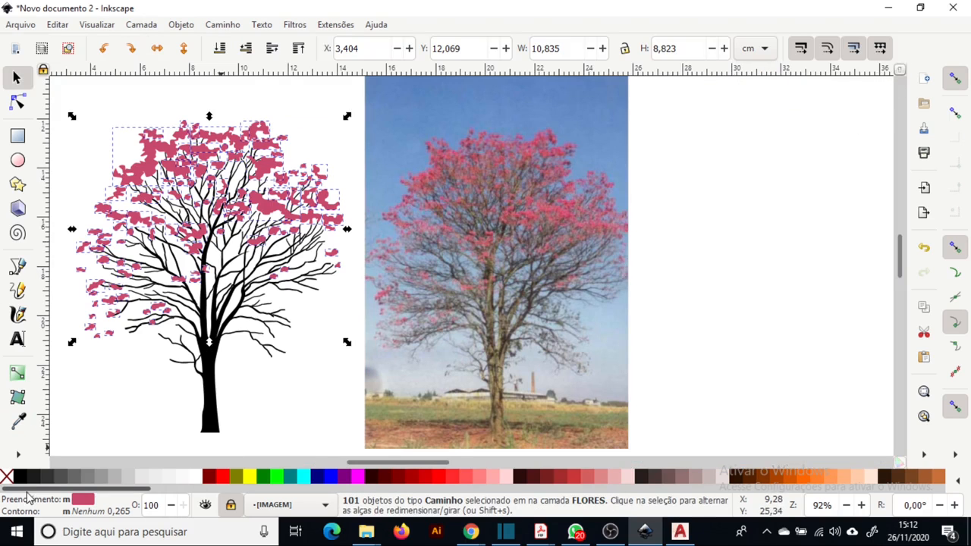
click(83, 499)
drag(798, 222, 829, 218)
key(Escape)
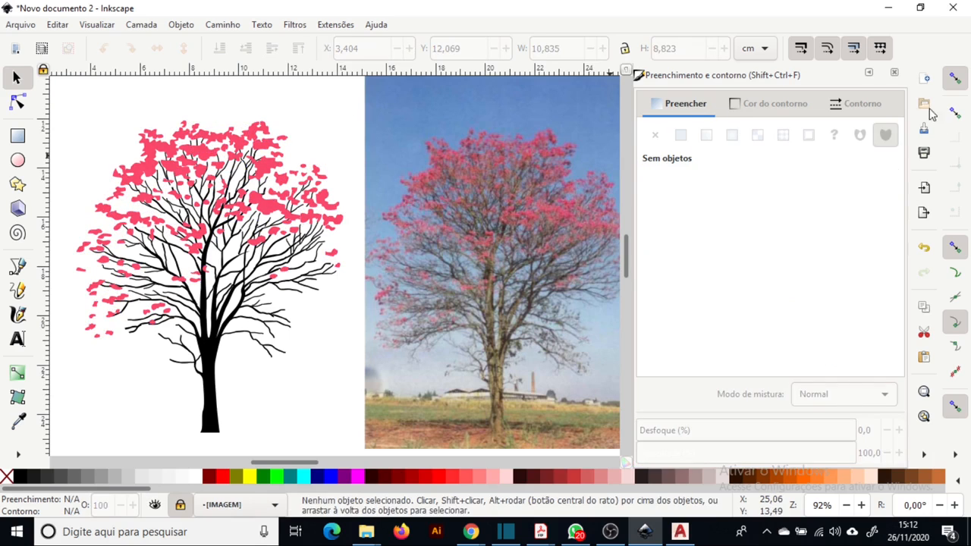
click(895, 72)
Step: Try to show the hidden objects below the traced tree, and hide the IMAGEM layer to view the tree alone
right_click(253, 402)
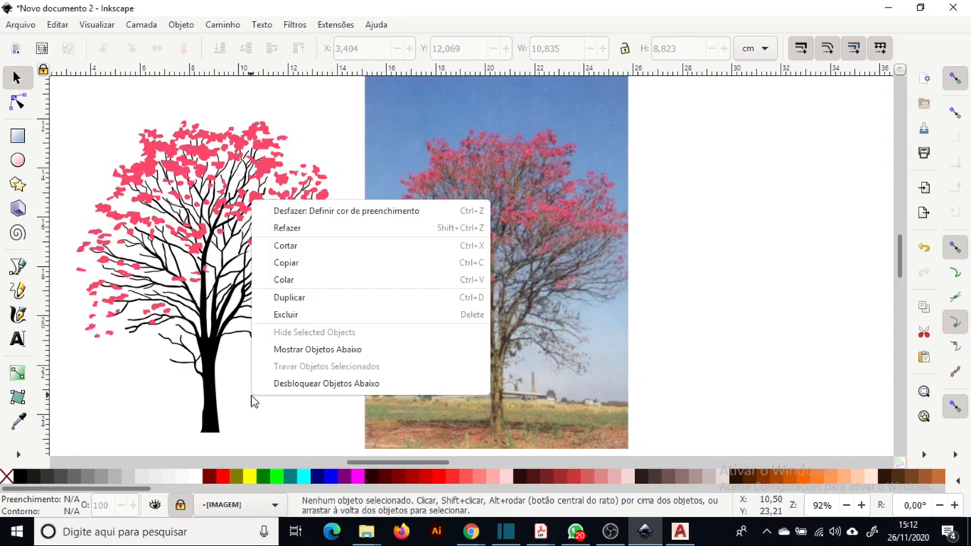
right_click(270, 402)
click(364, 352)
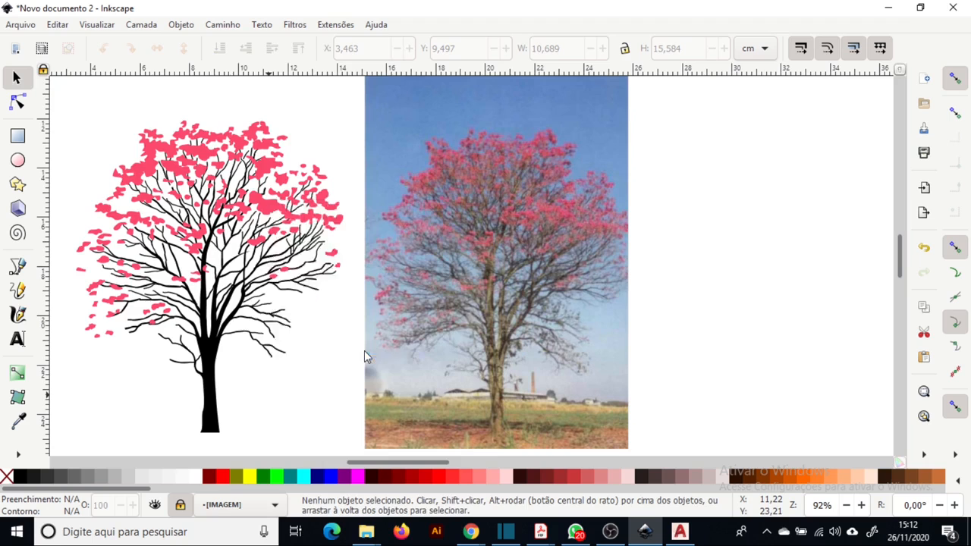
click(829, 215)
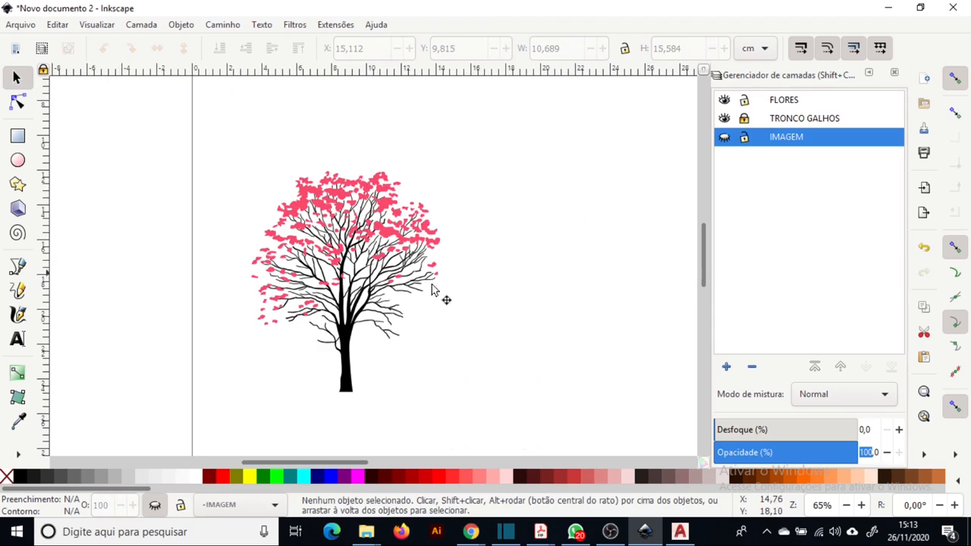
scroll(332, 317, up, 2)
scroll(332, 317, down, 2)
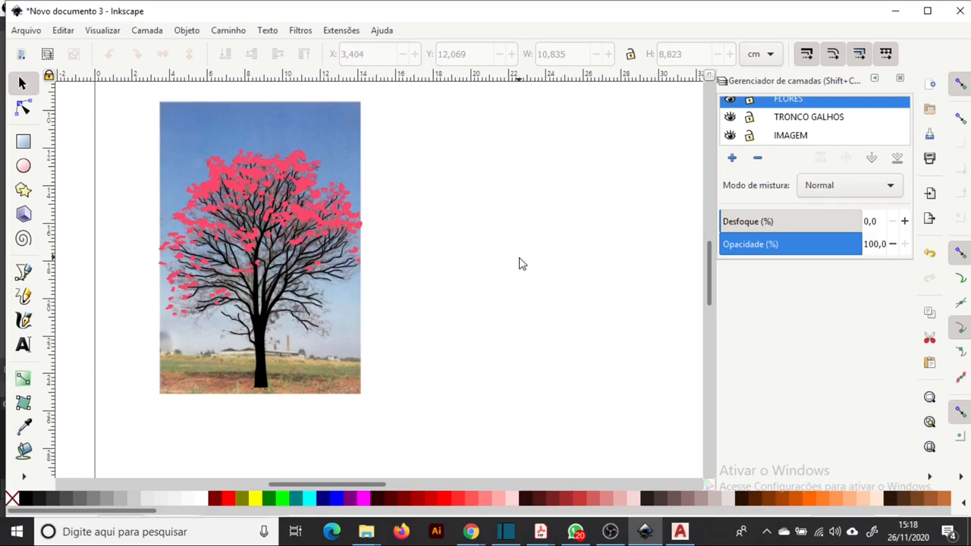
Step: Save the drawing as IPE ROXO in Inkscape SVG format in the TRABALHO SAO BENTO folder
click(38, 34)
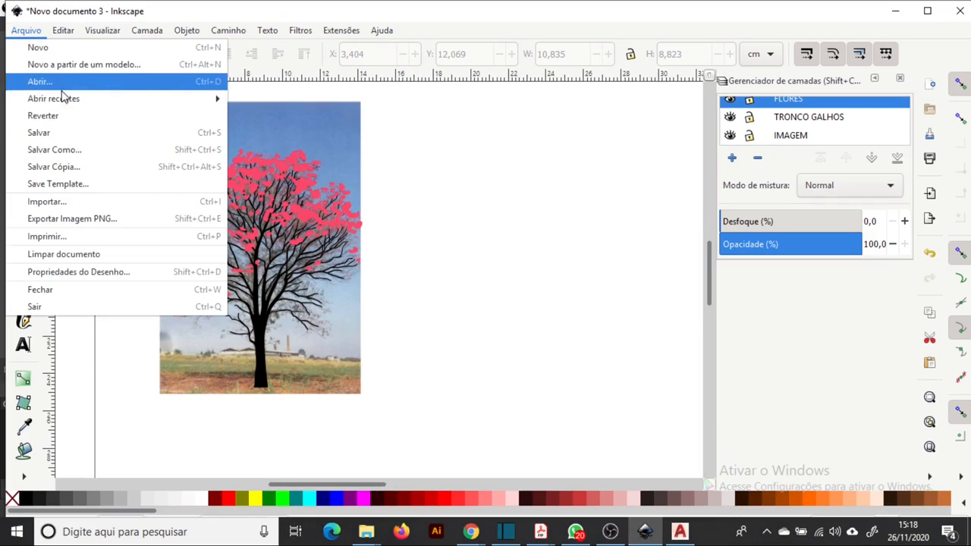
click(92, 132)
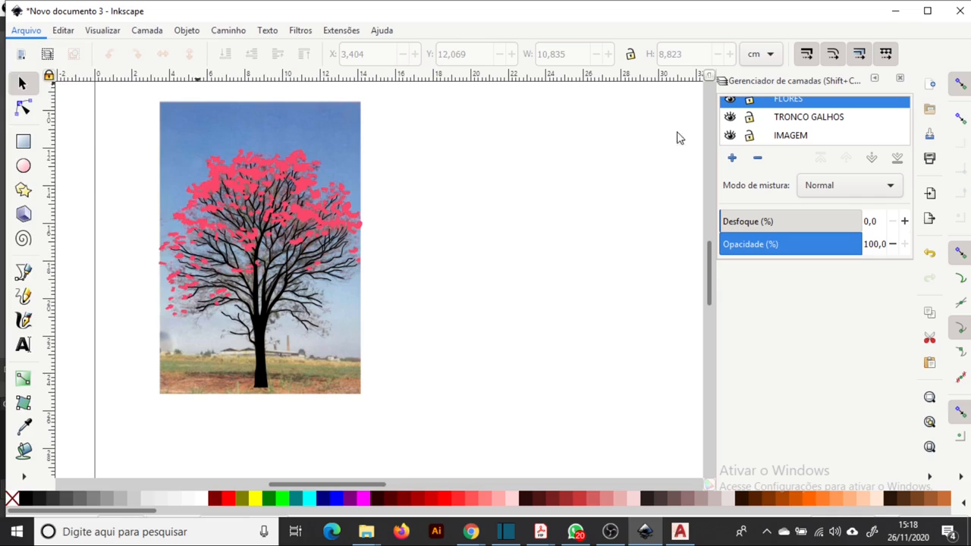
text(IPE ROXO)
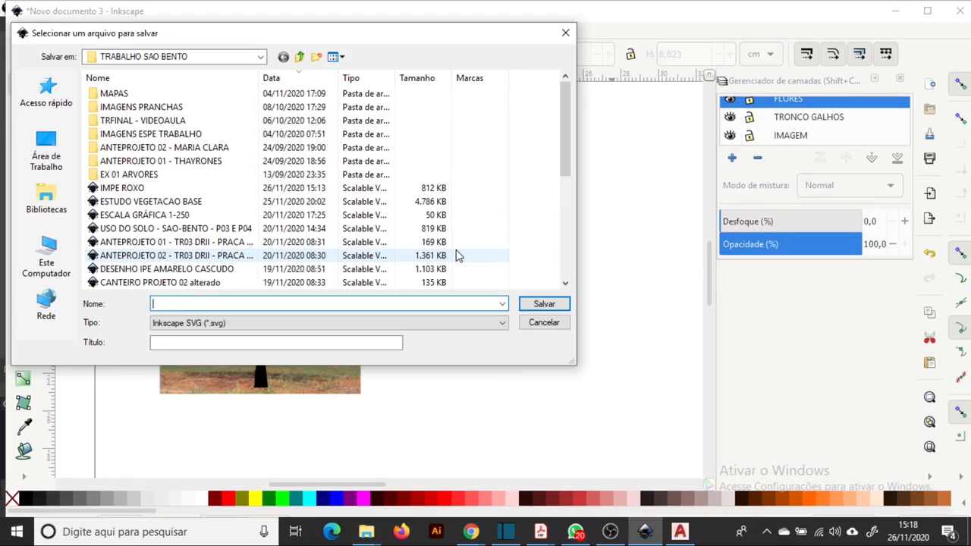
key(Return)
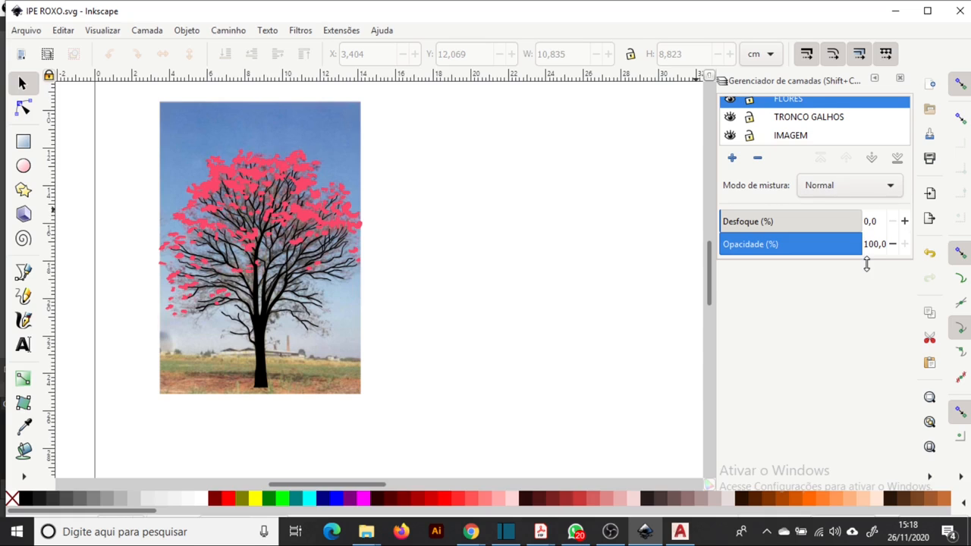
Step: Add a new layer above the IMAGEM layer, keeping the suggested name
click(804, 144)
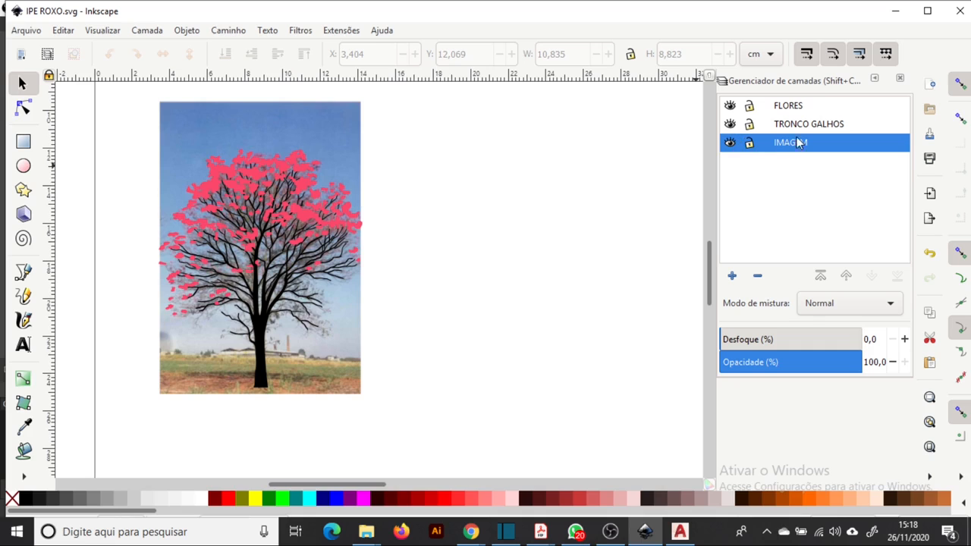
click(732, 277)
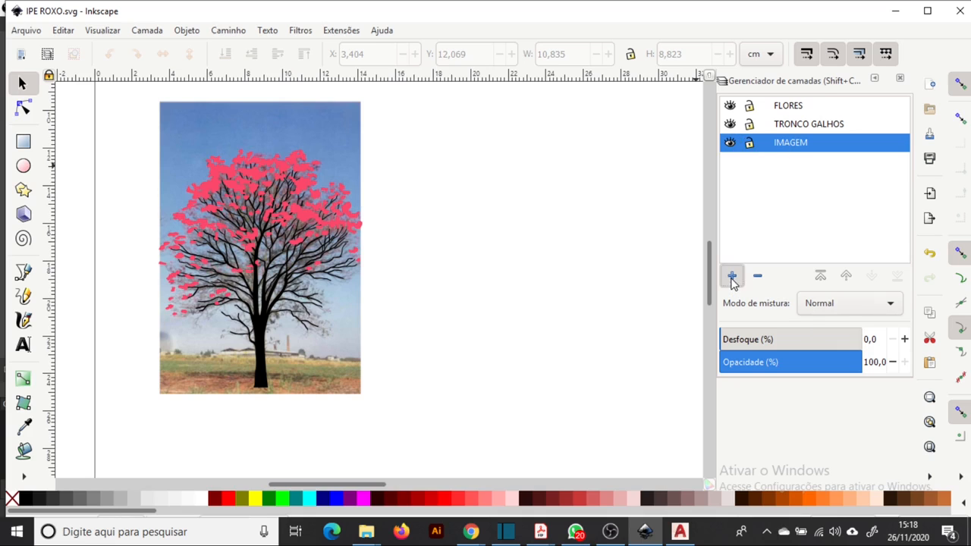
click(569, 340)
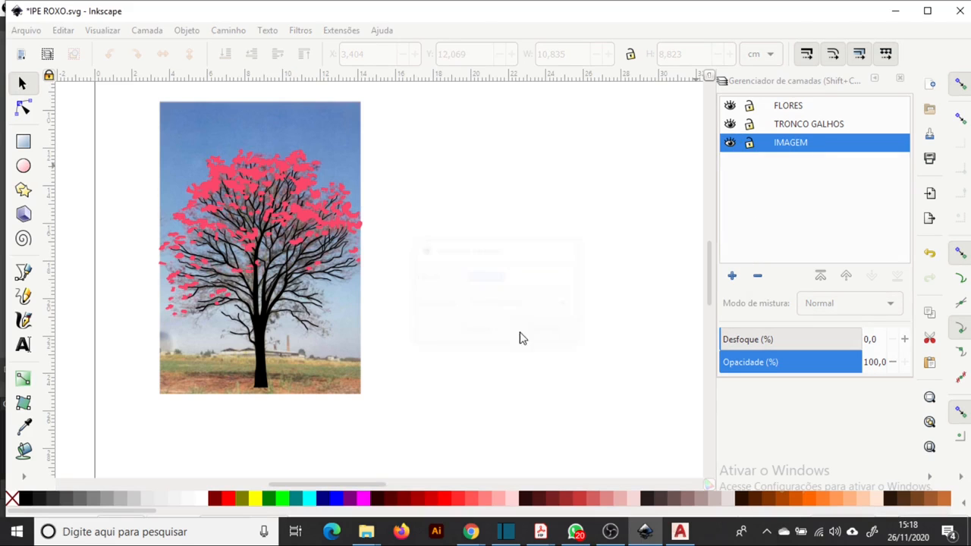
Step: Save the drawing as IPE ROXO in Desktop Cutting Plotter (AutoCAD DXF R12) format in the TRABALHO SAO BENTO folder
click(26, 30)
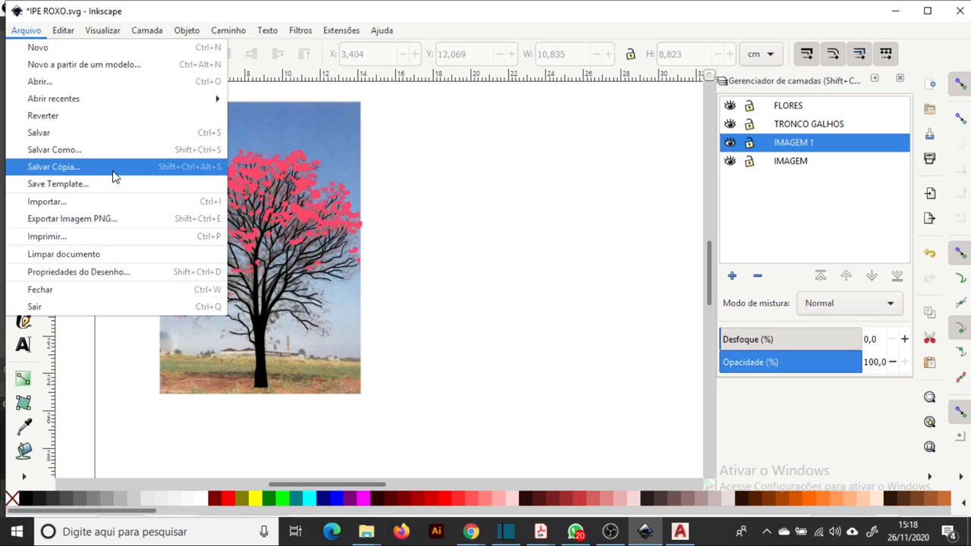
click(102, 146)
click(494, 324)
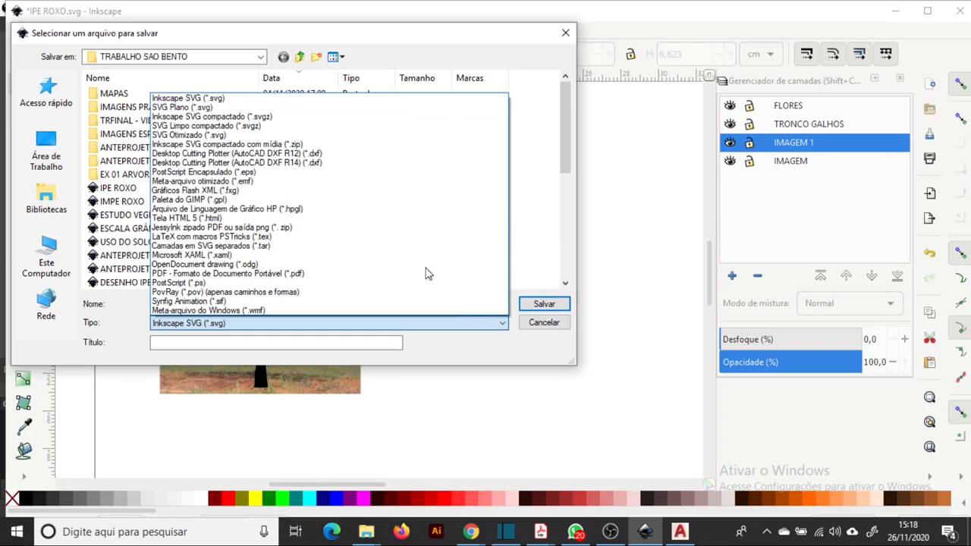
click(362, 154)
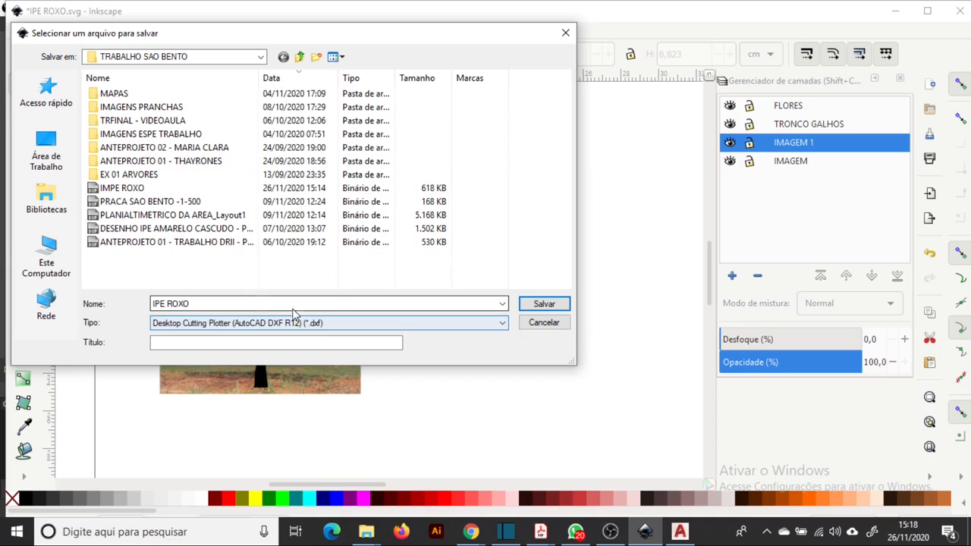
click(544, 304)
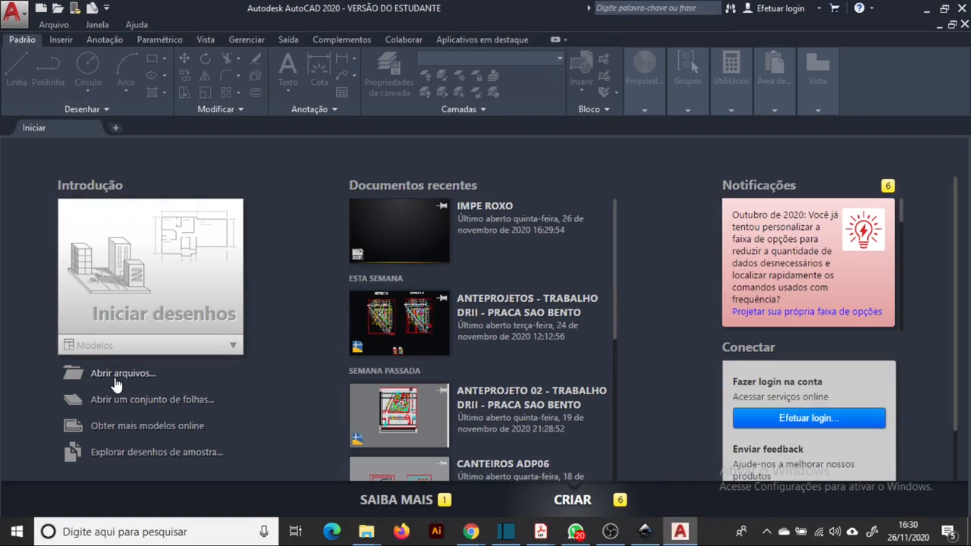
Step: Open the IPE ROXO DXF file from the TRABALHO SAO BENTO folder and inspect the imported tree
click(115, 383)
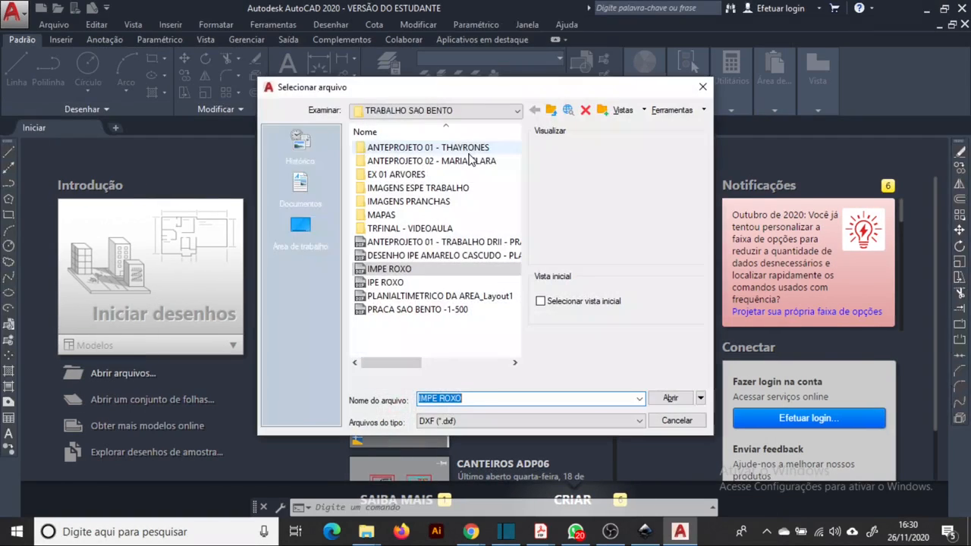
click(499, 423)
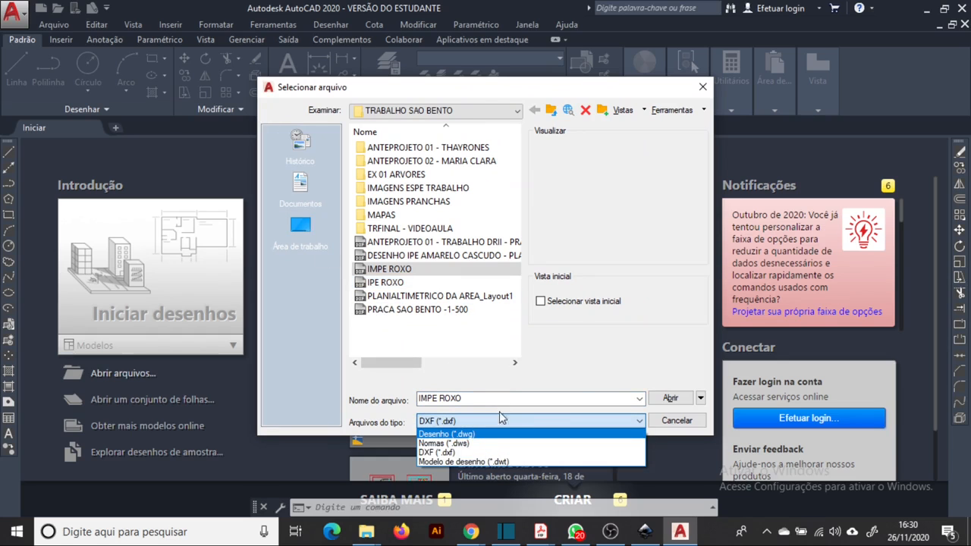
click(387, 285)
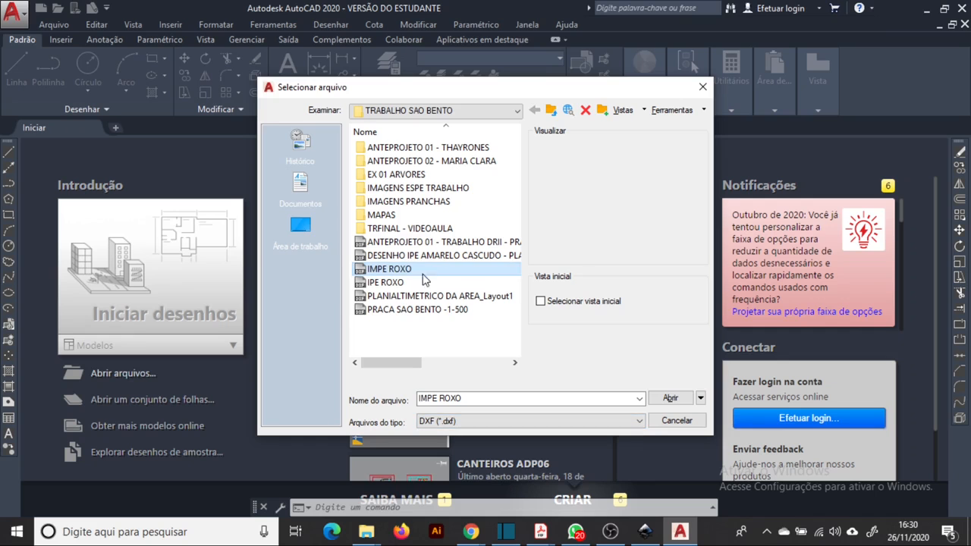
click(386, 282)
click(671, 398)
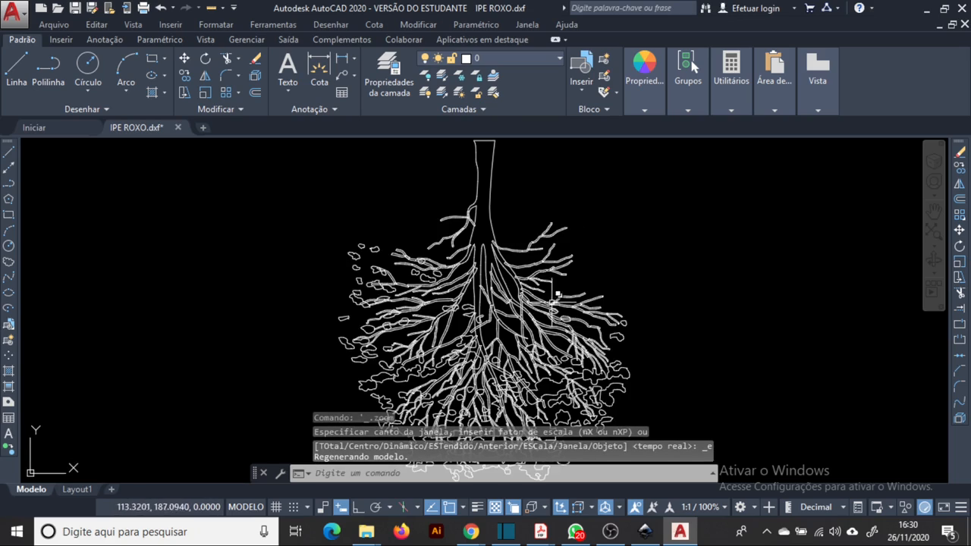
scroll(556, 295, up, 5)
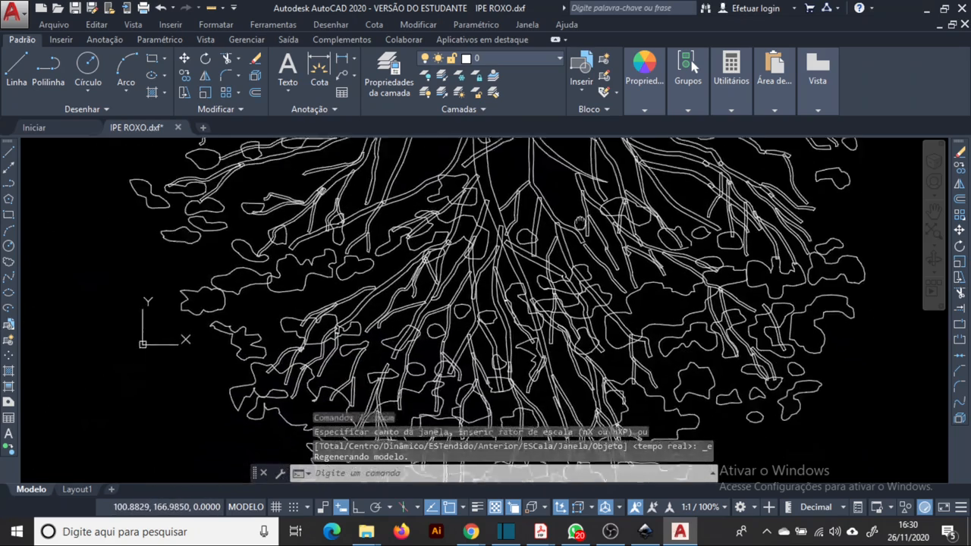
scroll(579, 222, down, 6)
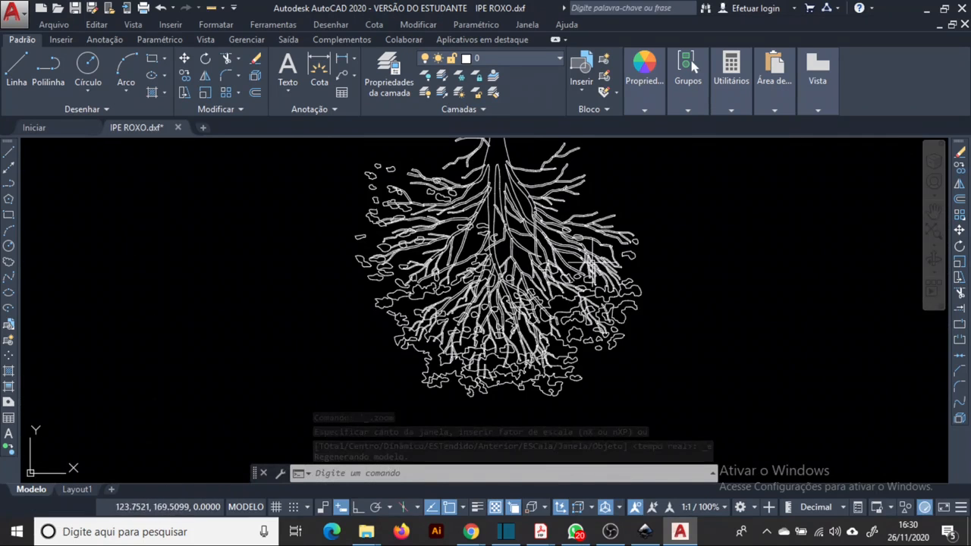
scroll(585, 259, up, 3)
scroll(568, 277, down, 2)
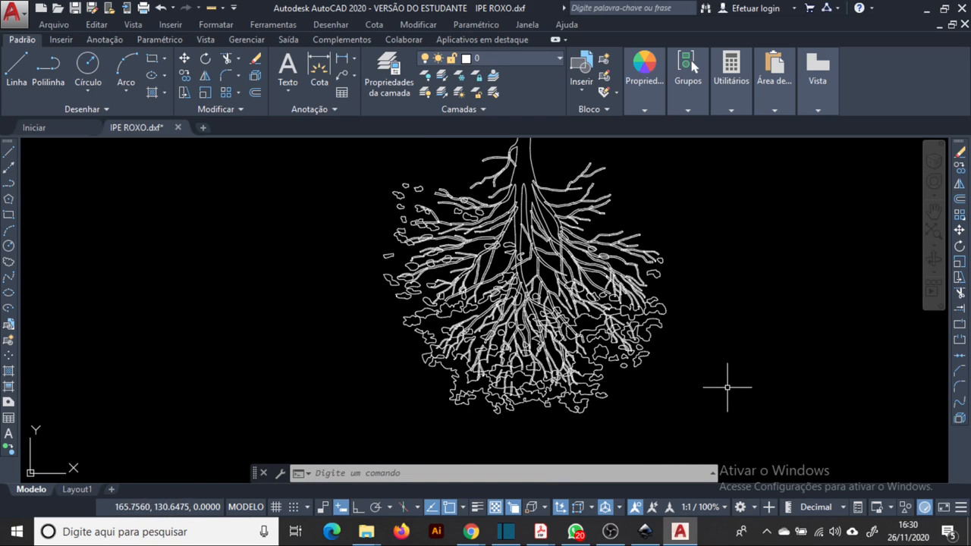
Step: Switch to Inkscape, hide the FLORES layer, and unite all the trunk and branch paths into one shape
click(646, 531)
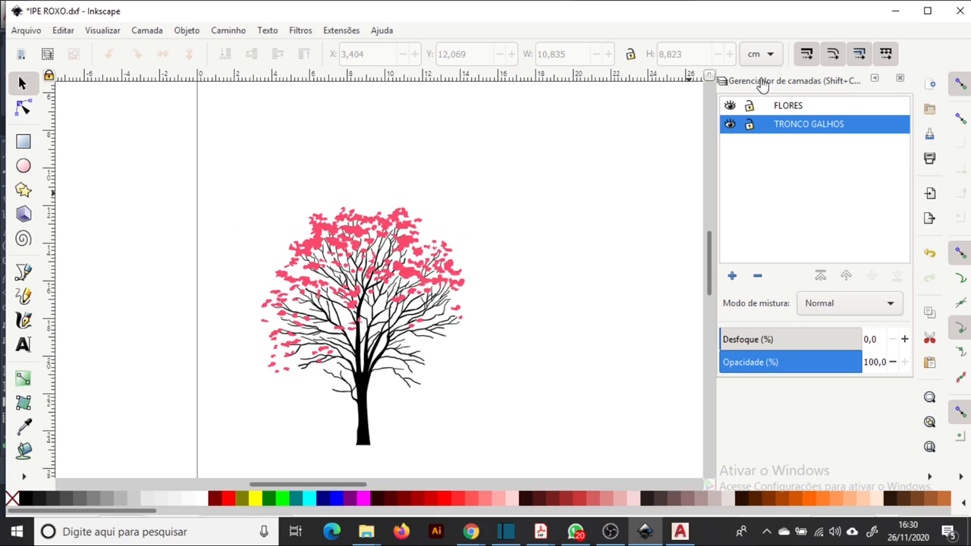
click(730, 108)
scroll(584, 349, up, 1)
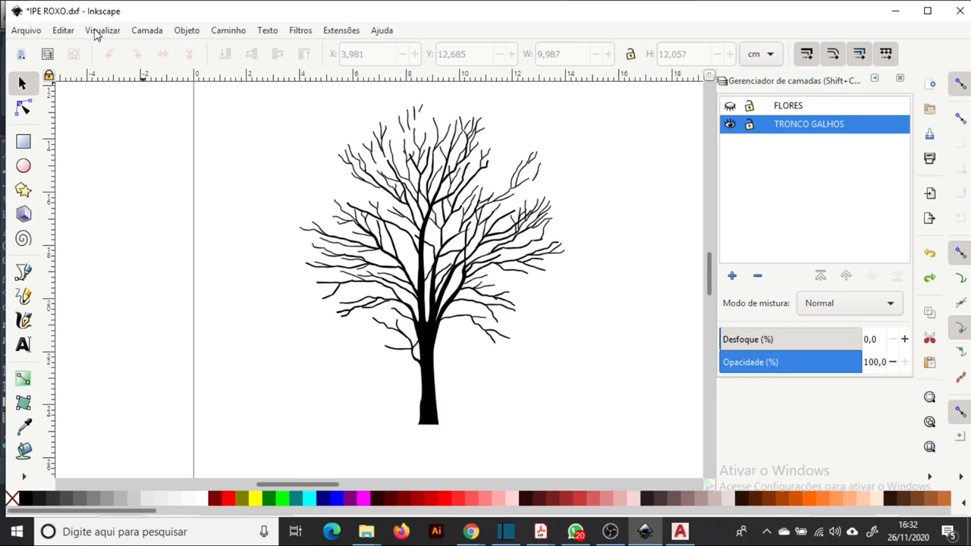
click(63, 30)
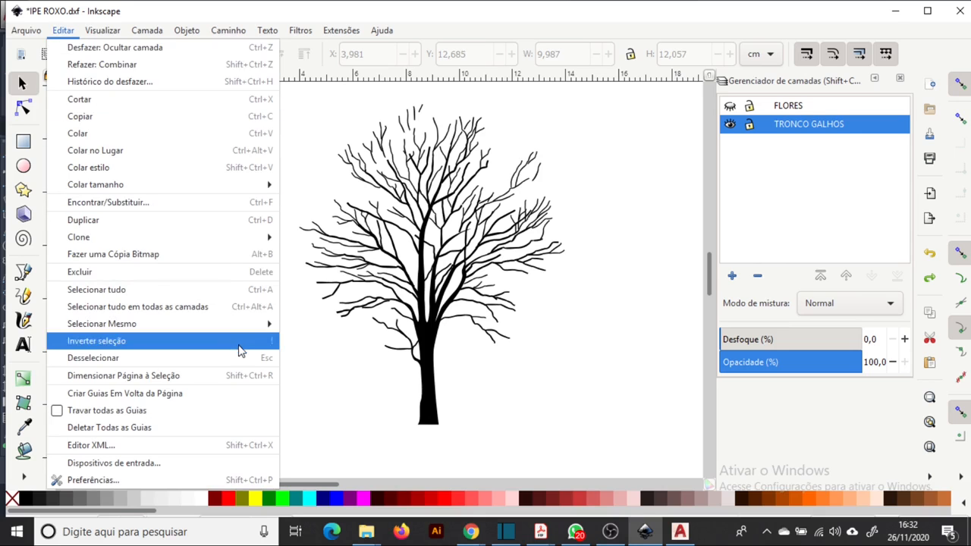
click(155, 292)
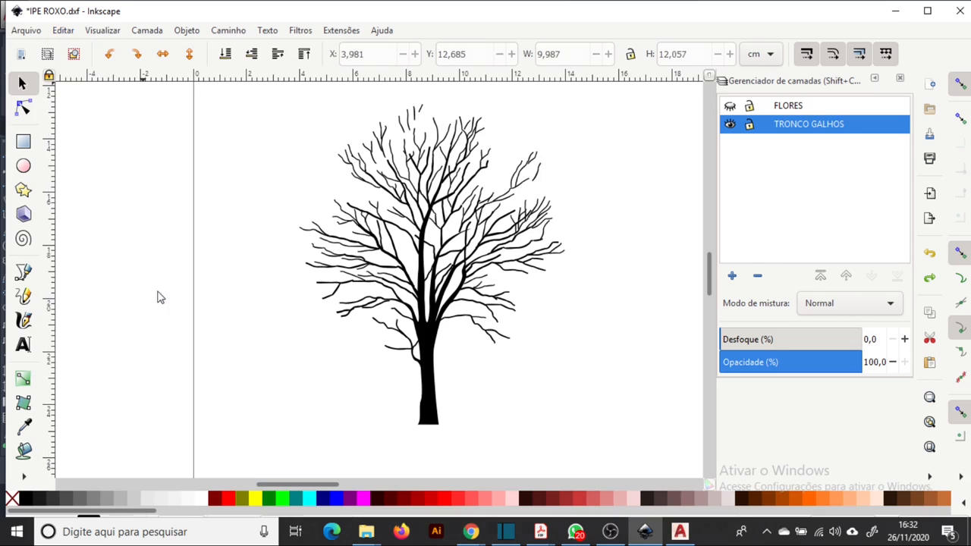
click(226, 30)
click(241, 100)
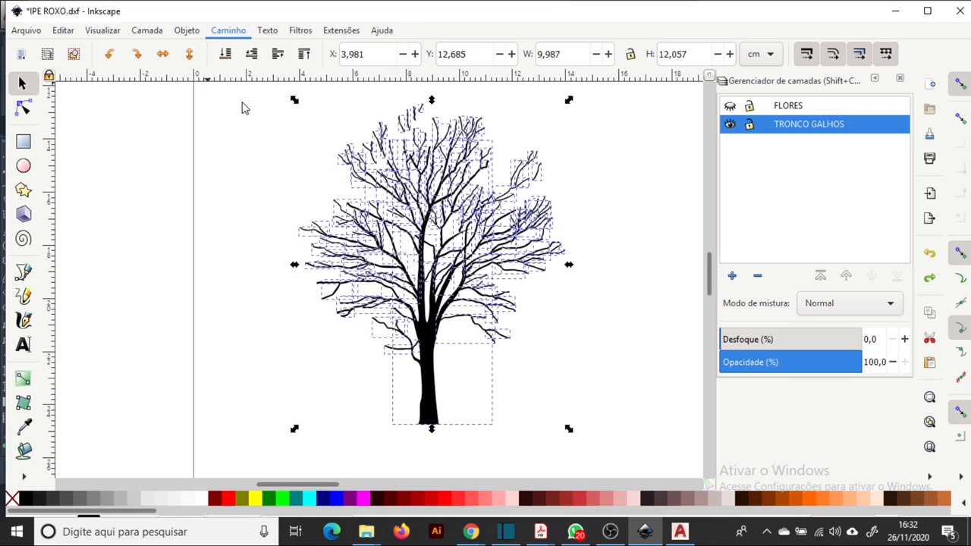
Step: Switch the canvas to outline (Aramado) display mode and inspect the united branches
scroll(446, 198, up, 1)
scroll(445, 198, up, 1)
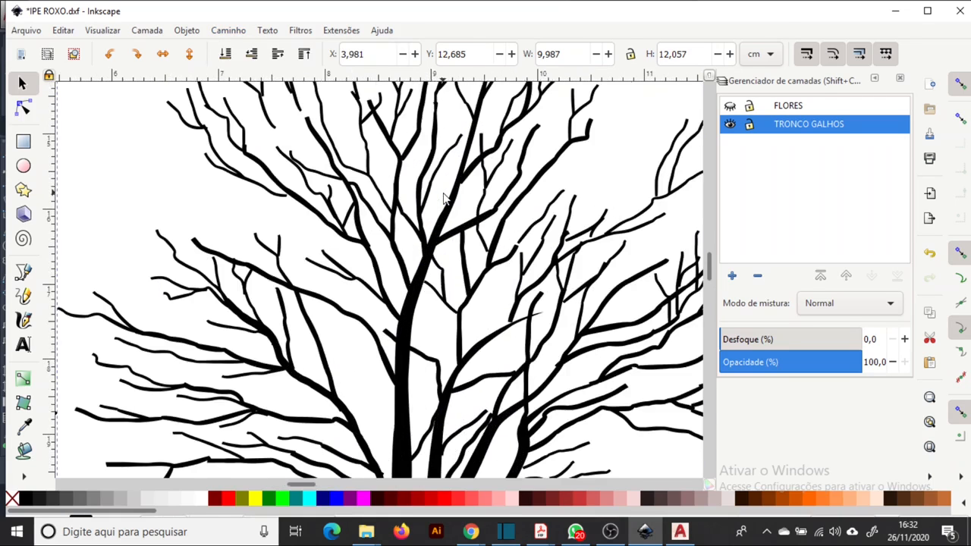
scroll(445, 198, up, 1)
click(105, 33)
mouse_move(133, 67)
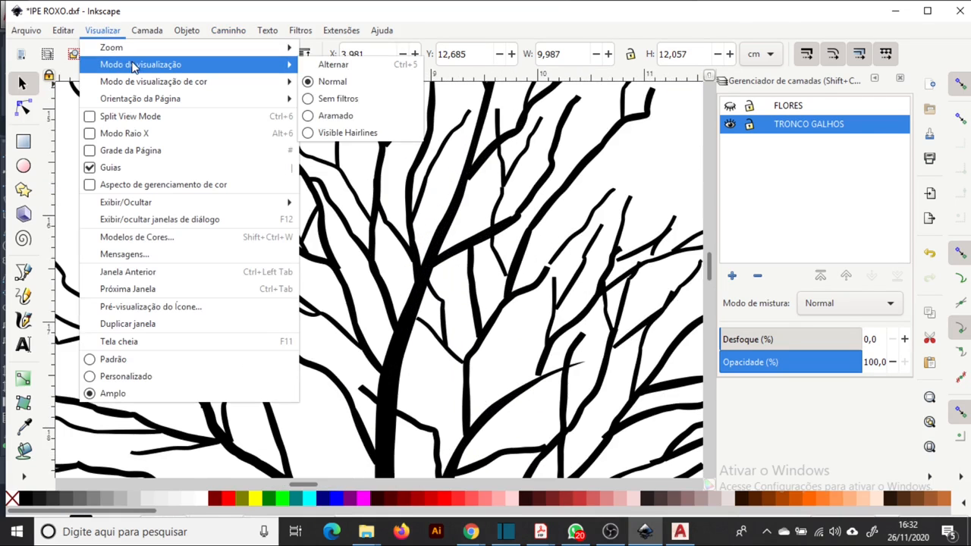
click(338, 116)
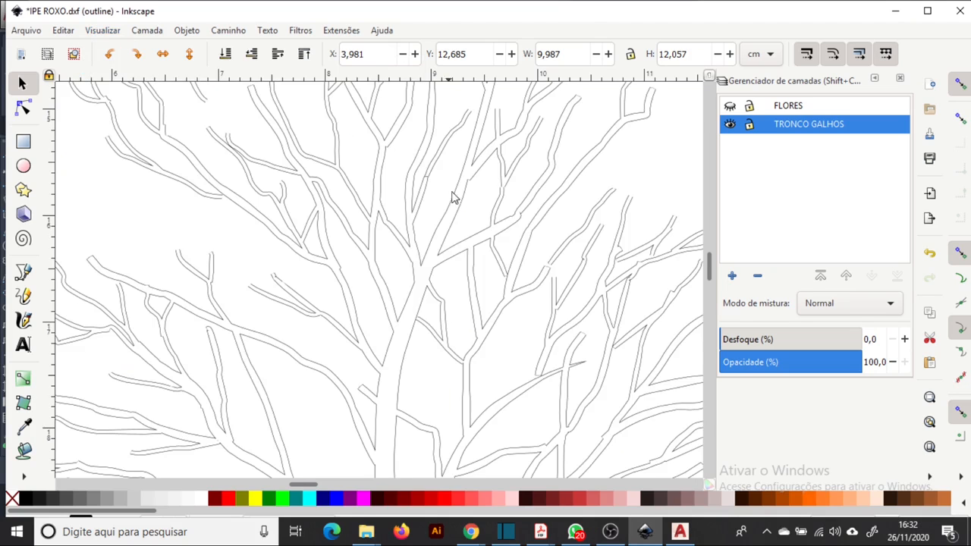
scroll(446, 275, down, 1)
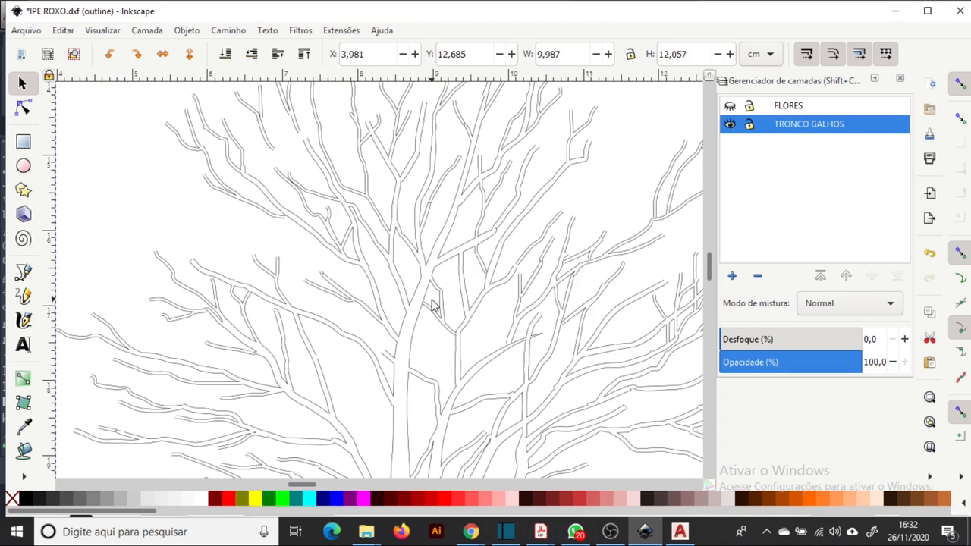
scroll(446, 346, up, 2)
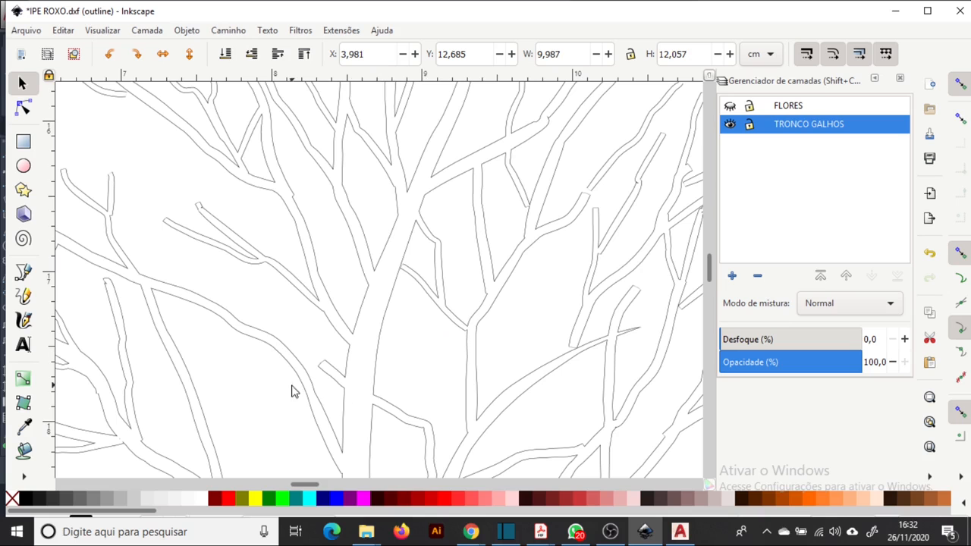
scroll(375, 256, down, 3)
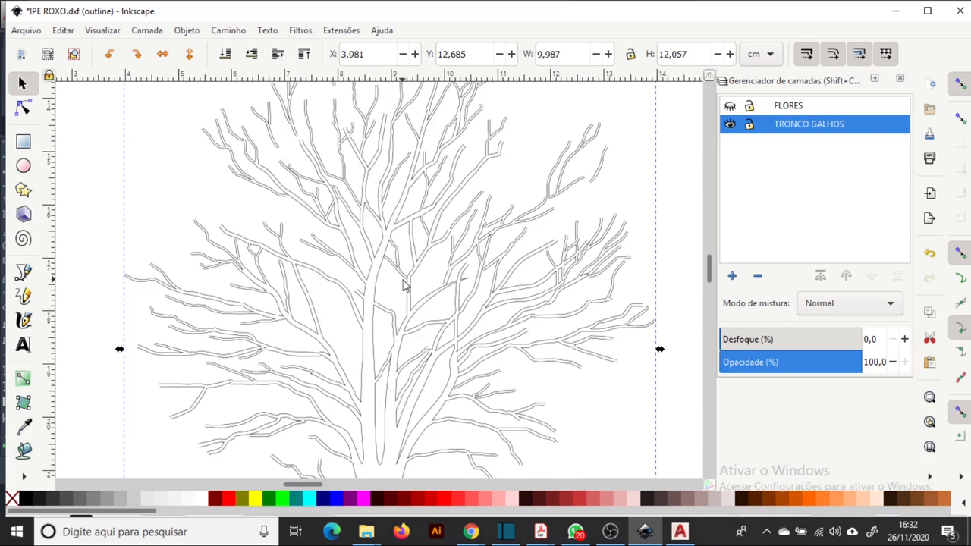
scroll(406, 285, down, 2)
click(635, 194)
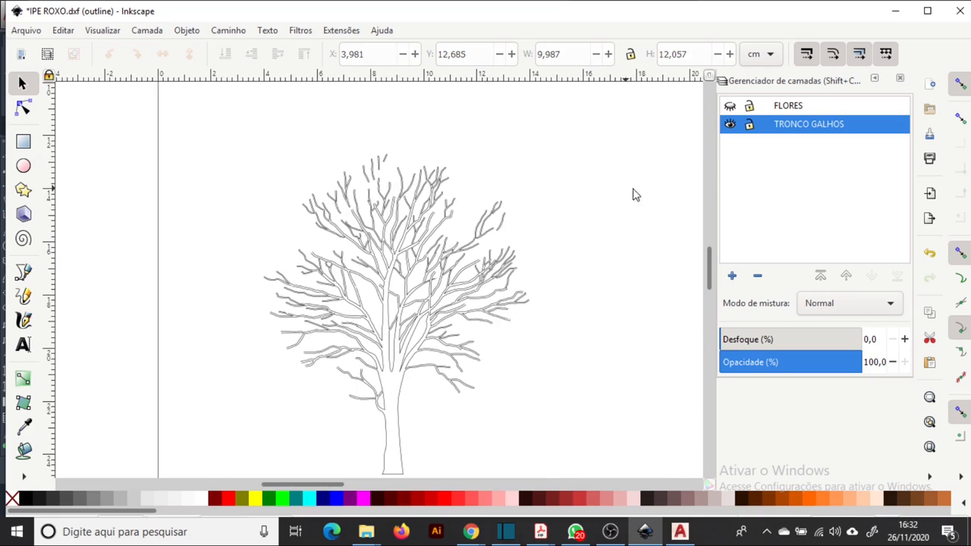
Step: Show only the FLORES layer and unite the flower paths into one shape
click(730, 125)
click(729, 106)
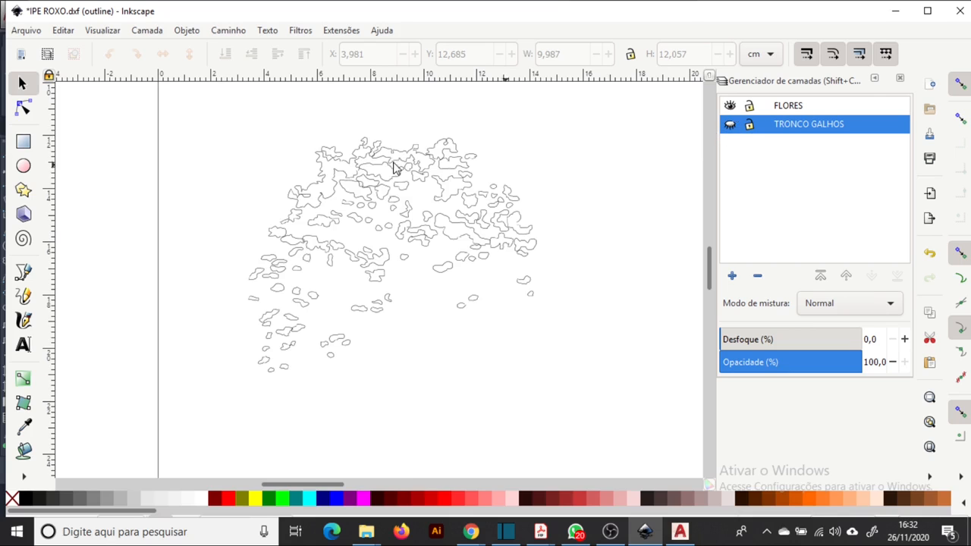
drag(641, 105, 255, 401)
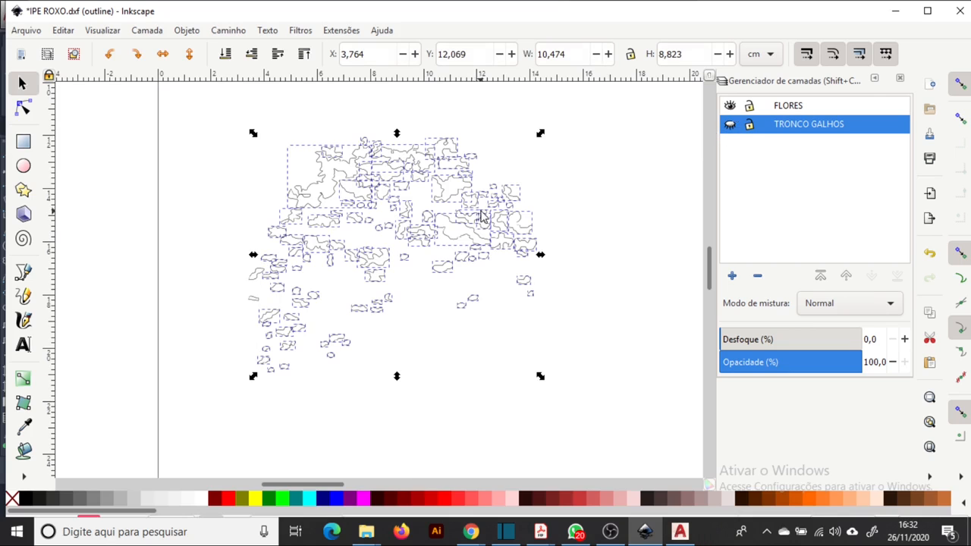
click(228, 30)
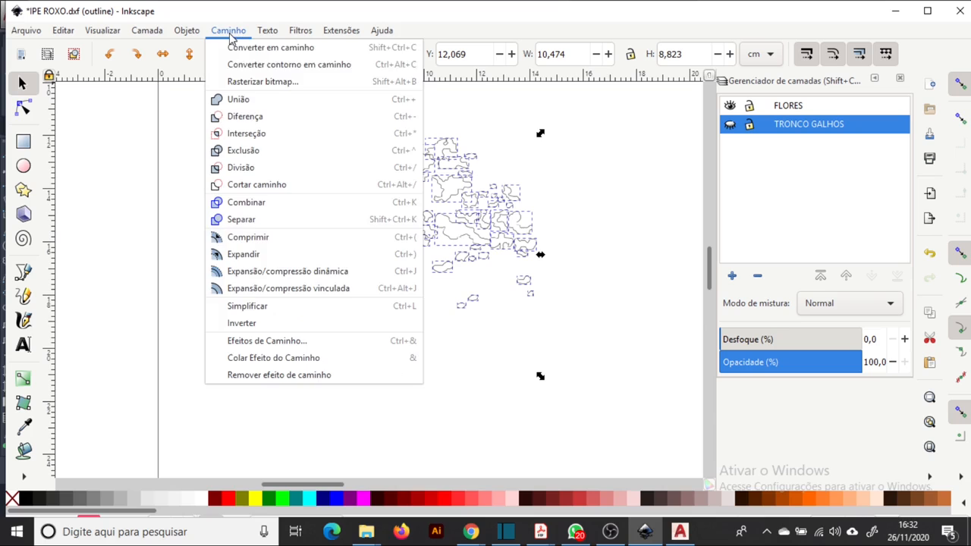
click(232, 106)
Step: Show the TRONCO GALHOS layer again and subtract the flower shape from the trunk and branches with Difference
click(730, 124)
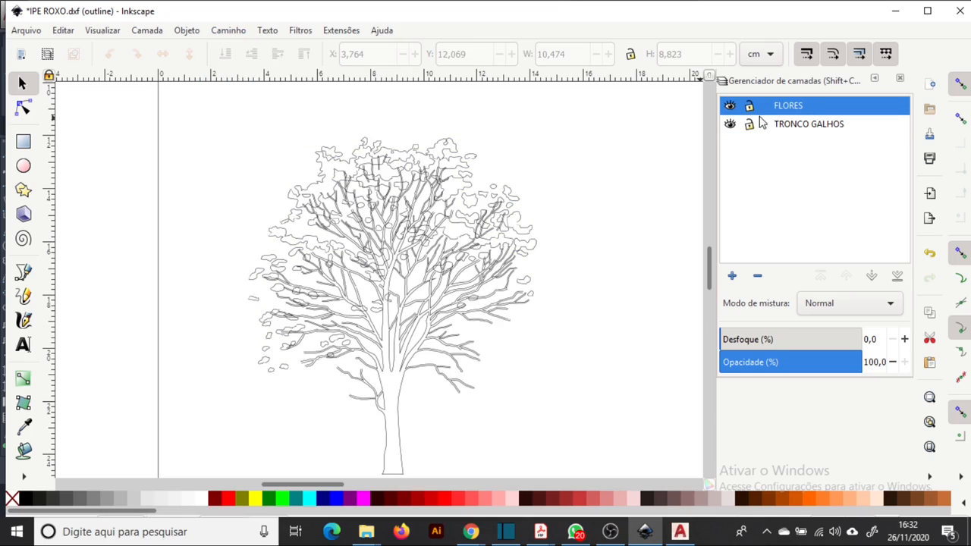
click(730, 106)
click(729, 106)
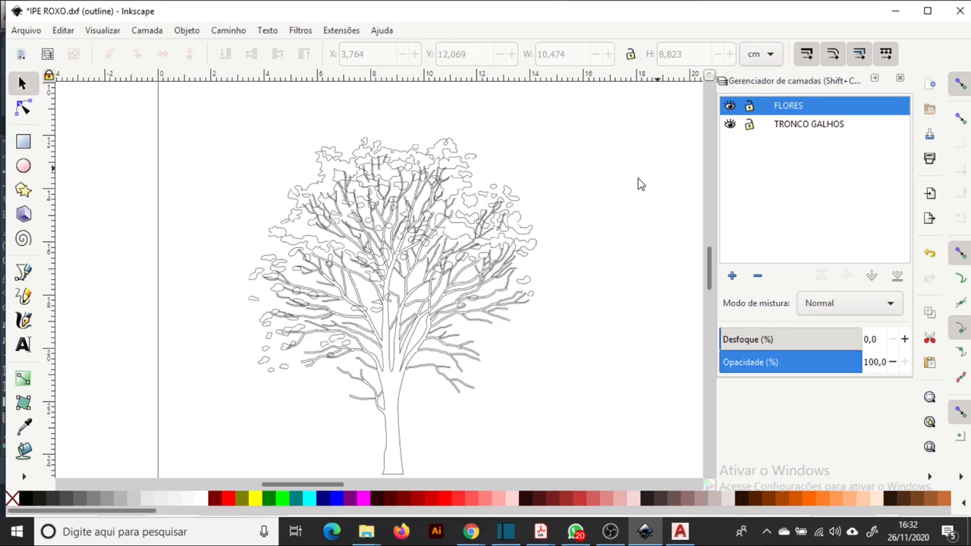
click(471, 189)
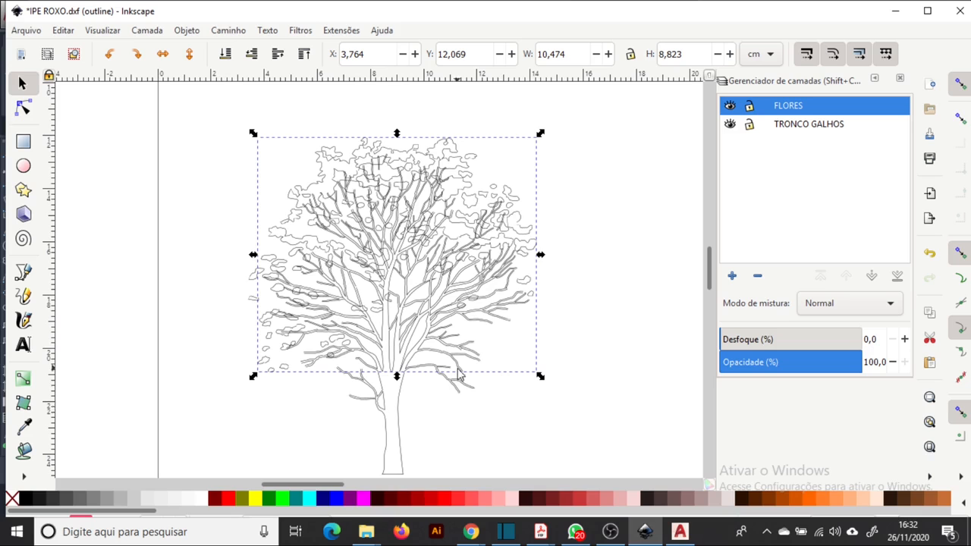
click(465, 303)
click(488, 198)
shift+click(401, 395)
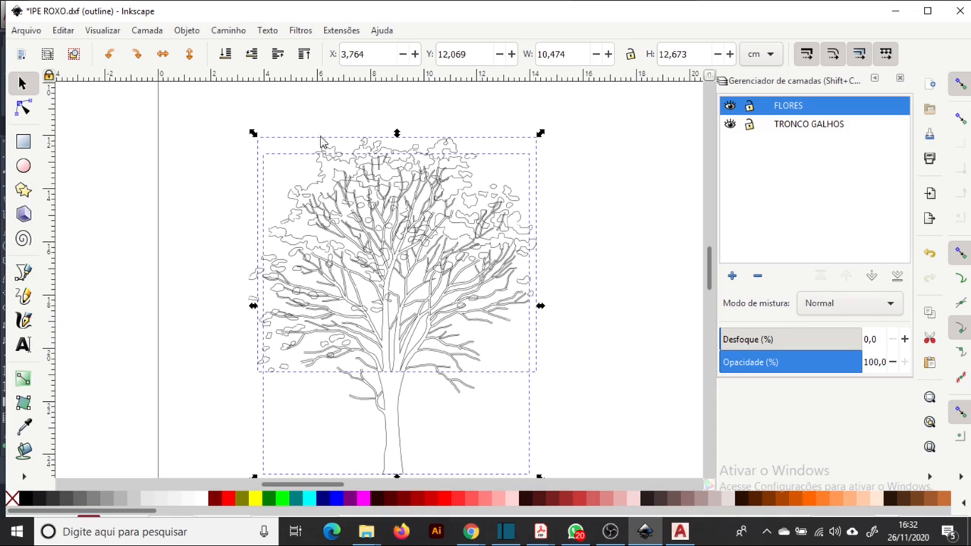
click(235, 33)
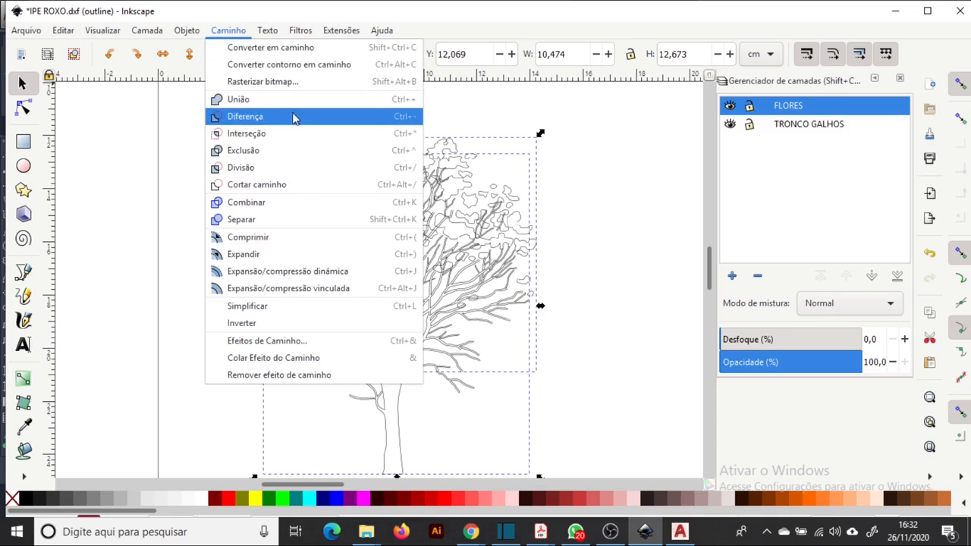
click(267, 124)
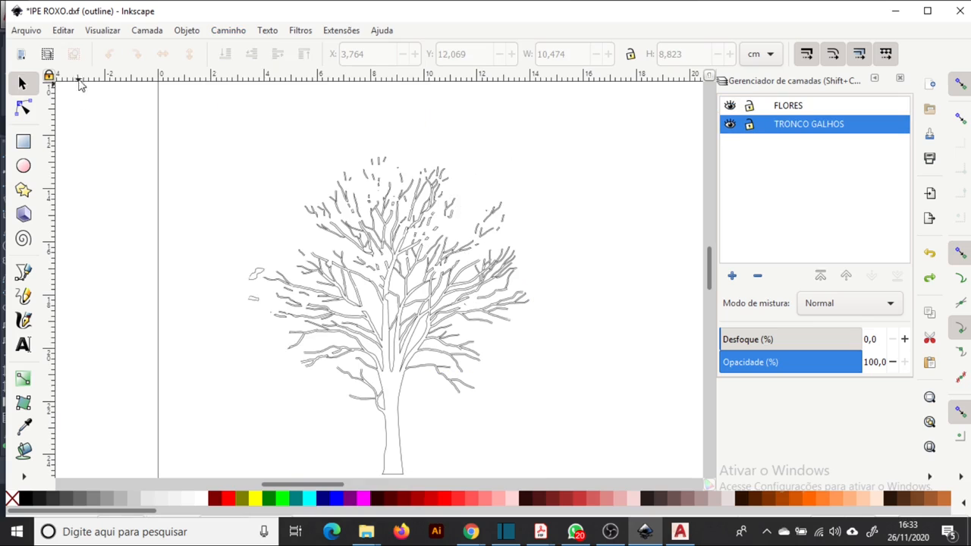
Step: Paste the copied flowers in place over the cut branches and check the outlines for overlaps
click(62, 30)
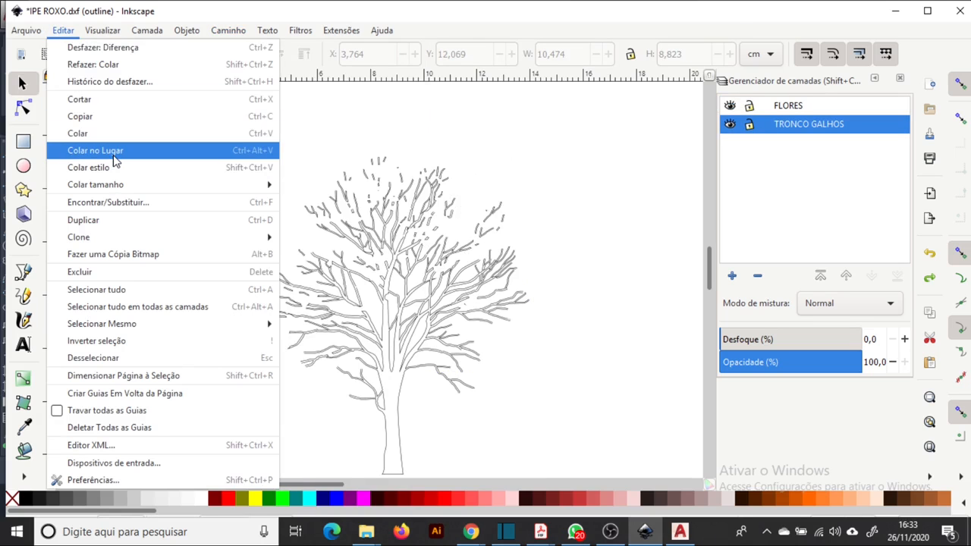
click(86, 150)
scroll(465, 260, up, 1)
scroll(465, 261, up, 1)
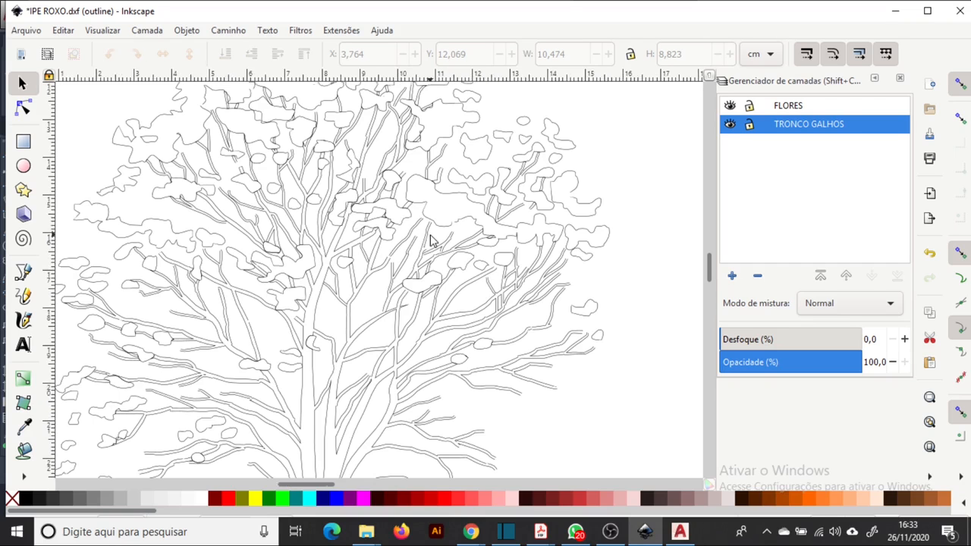
scroll(435, 241, down, 2)
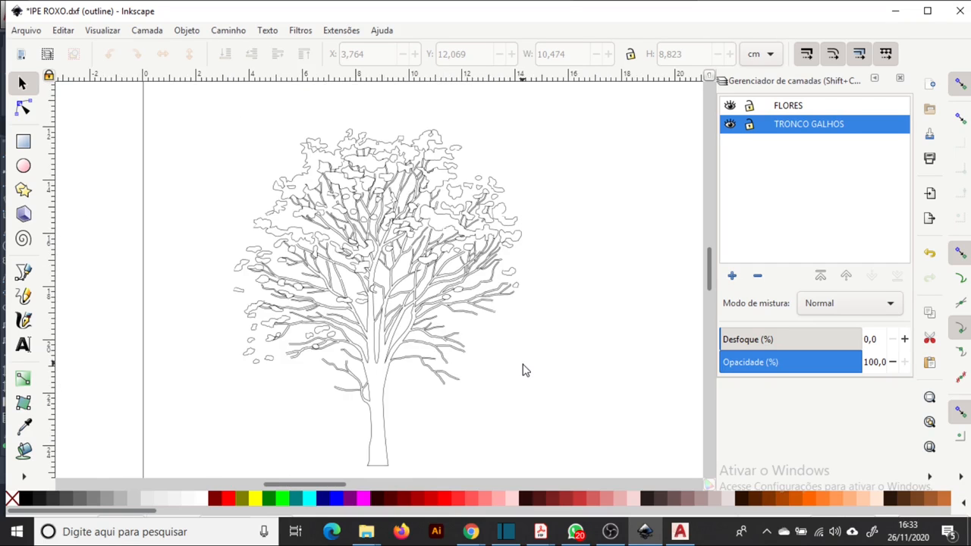
scroll(524, 356, down, 1)
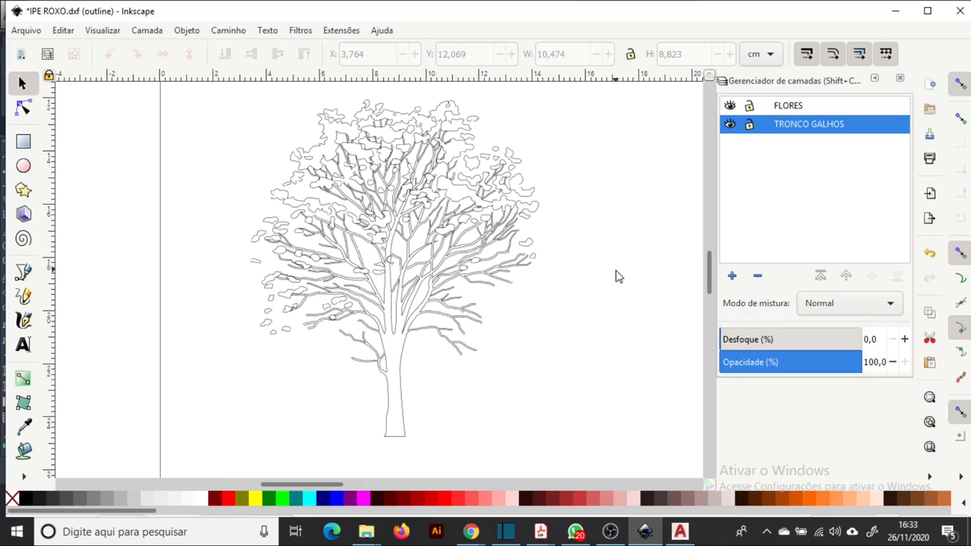
Step: Return the canvas to normal display mode and clear the selection
click(356, 203)
key(ctrl+KP_5)
key(Escape)
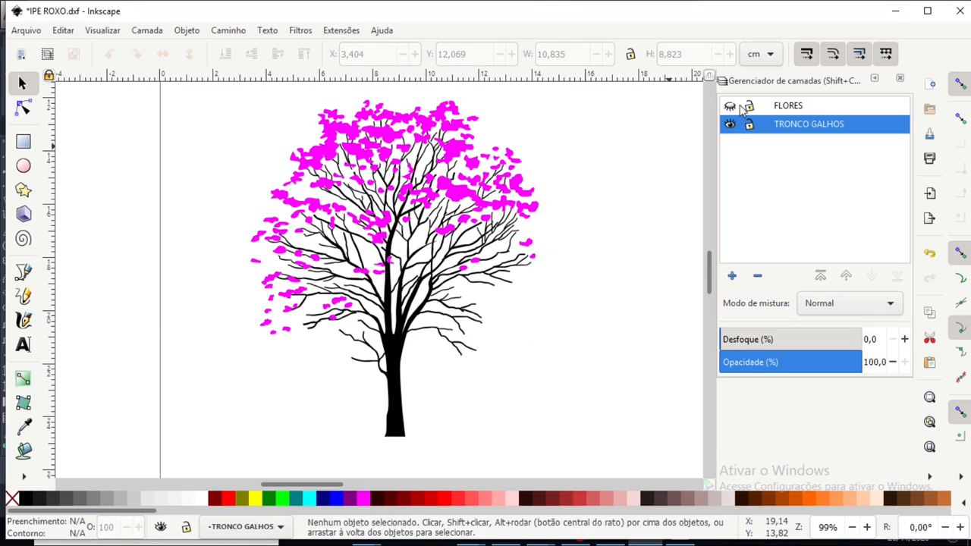
Step: Make both layers visible, move the pasted flower shape to the FLORES layer and clear the selection
click(729, 127)
click(729, 124)
right_click(472, 165)
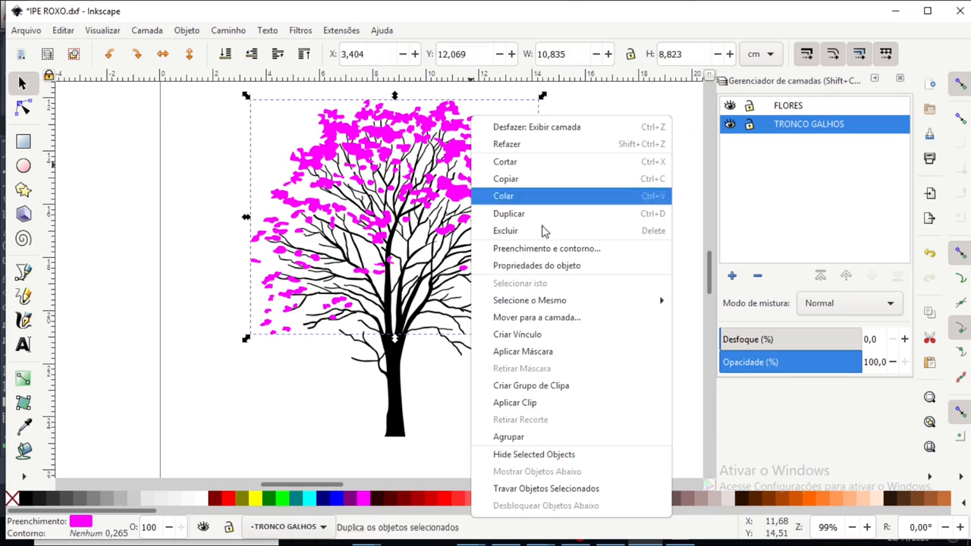
click(602, 318)
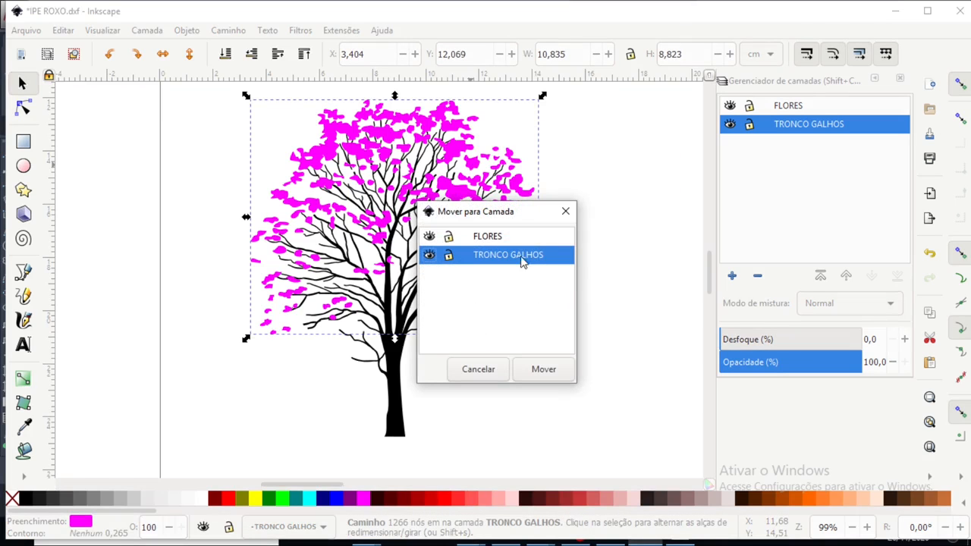
click(494, 240)
click(557, 372)
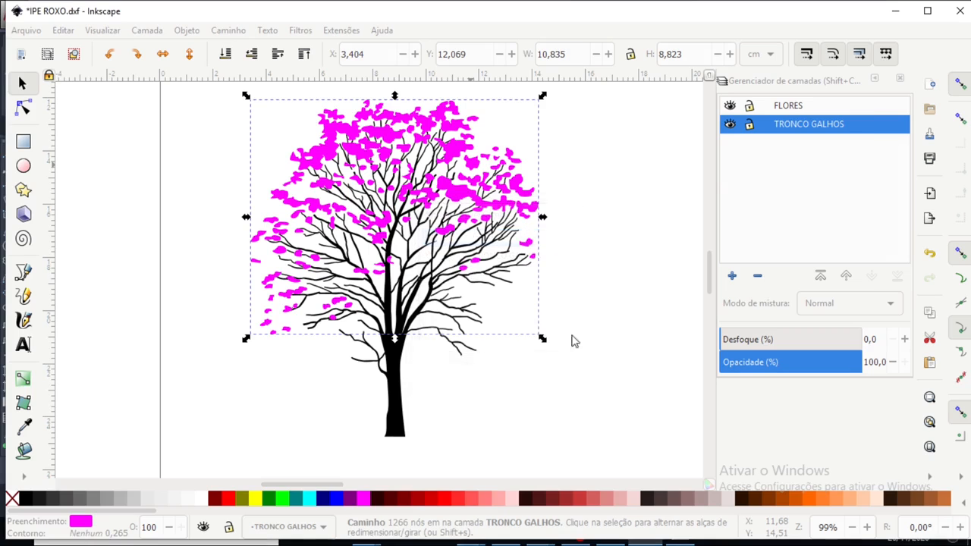
click(584, 184)
Step: Save a copy of the drawing as the AutoCAD DXF file IPE ROXO.dxf, replacing the existing file
click(27, 32)
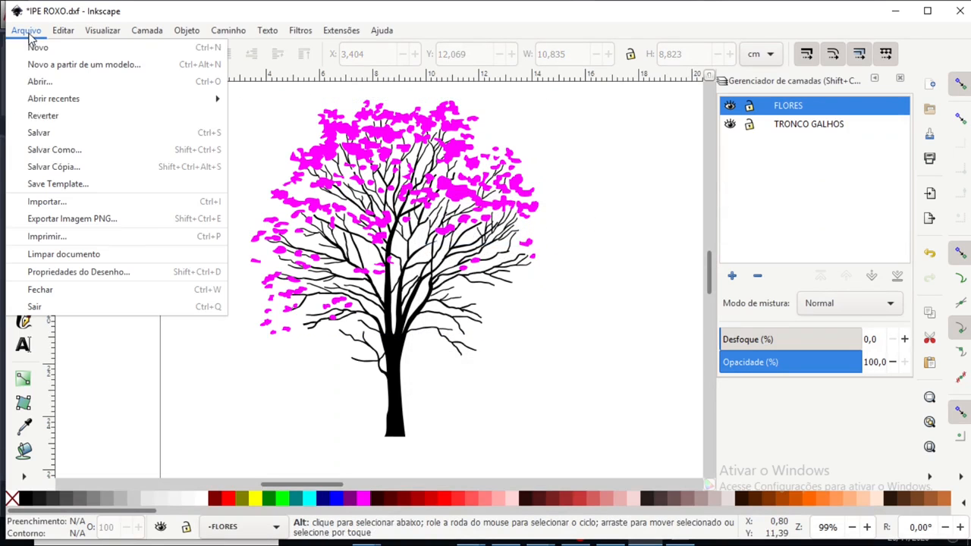
click(63, 167)
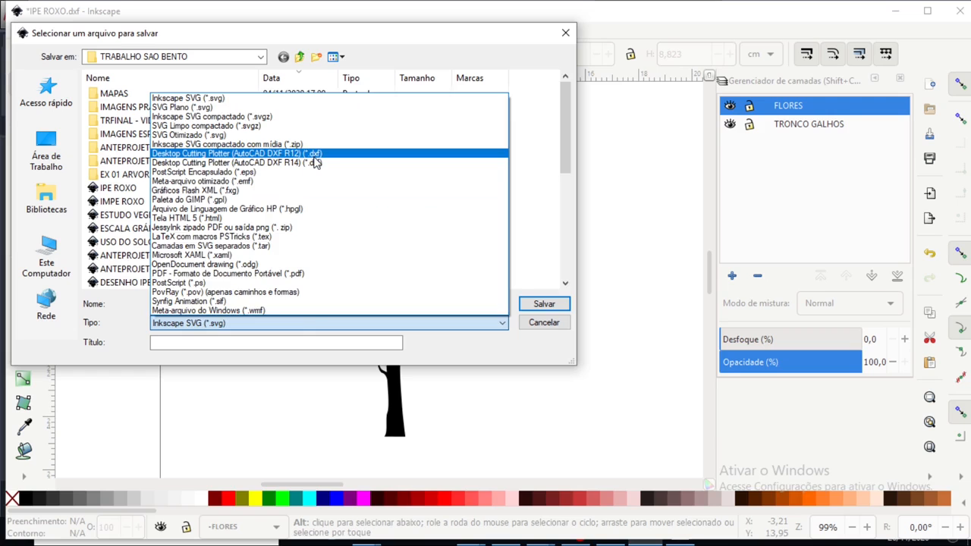
click(551, 304)
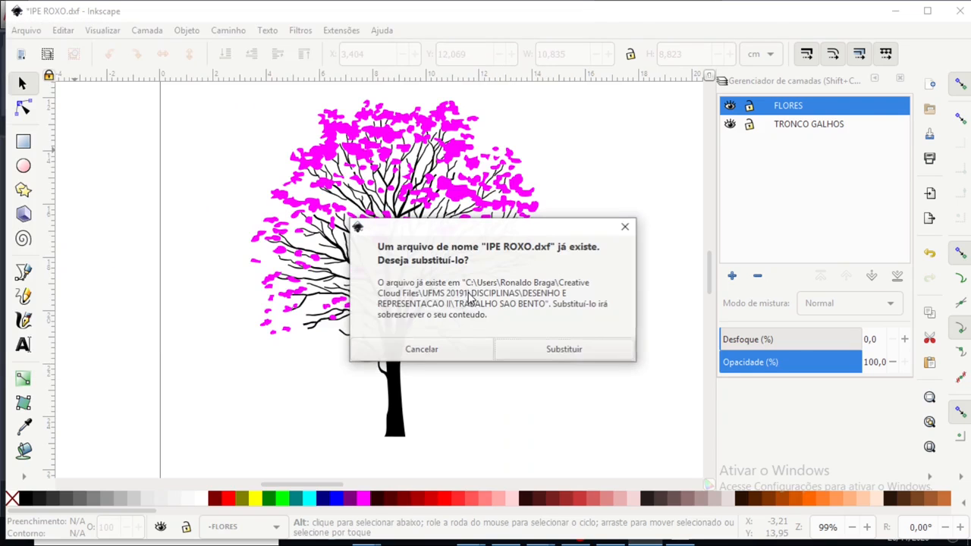
click(539, 347)
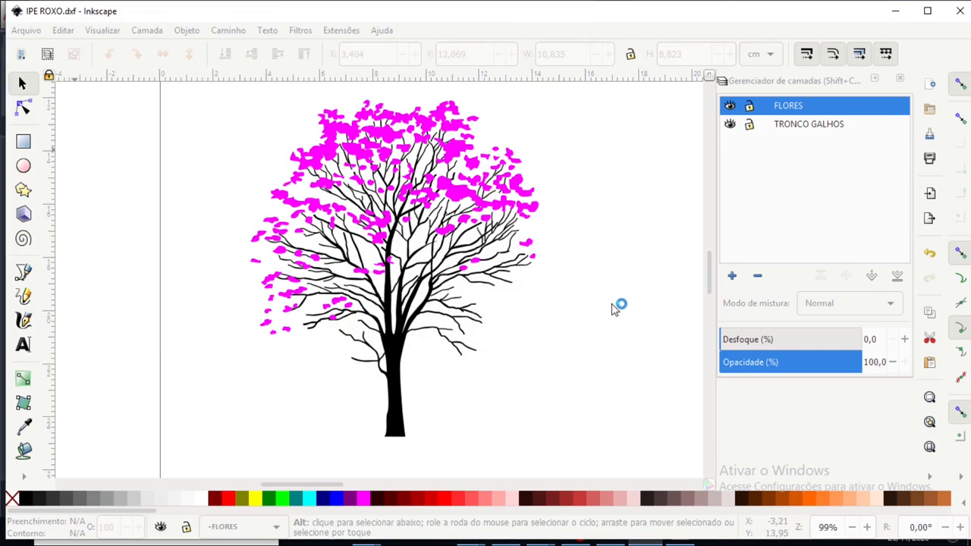
Step: Switch to AutoCAD and open IPE ROXO.dxf from the TRABALHO SAO BENTO folder
key(alt+Tab)
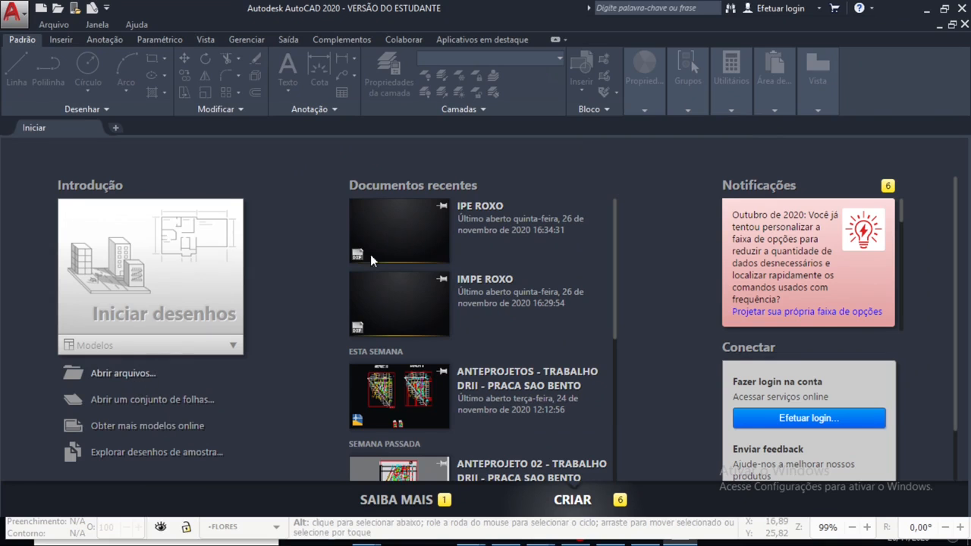
key(ctrl+o)
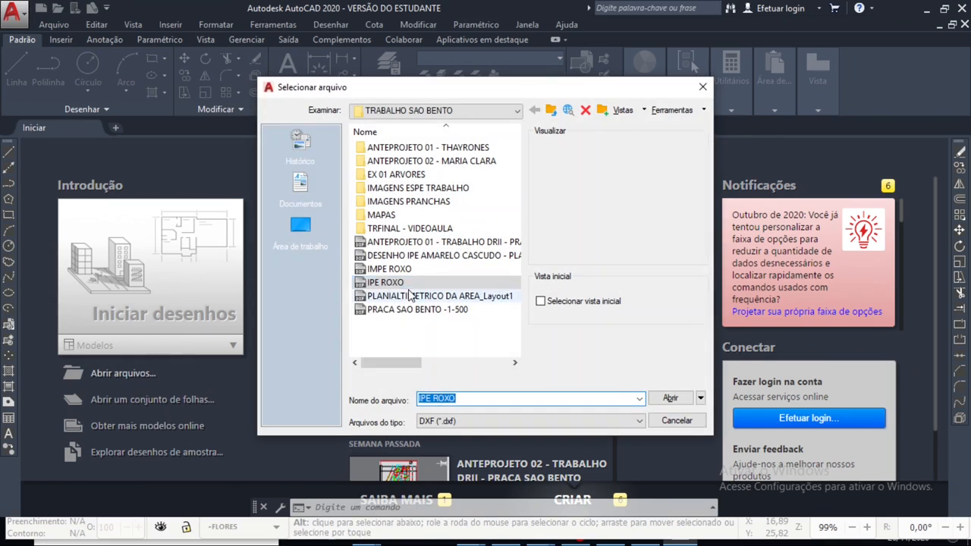
click(670, 398)
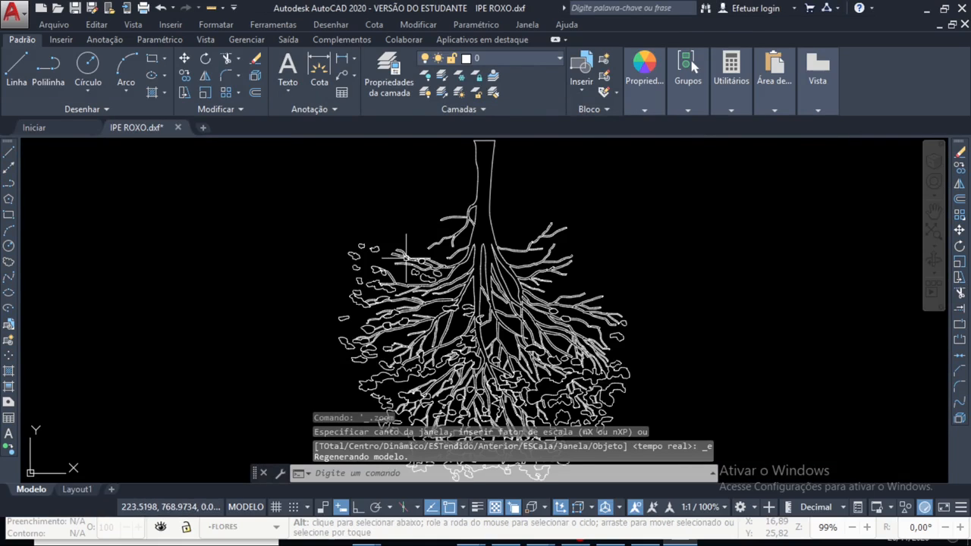
middle_click(406, 258)
middle_click(406, 258)
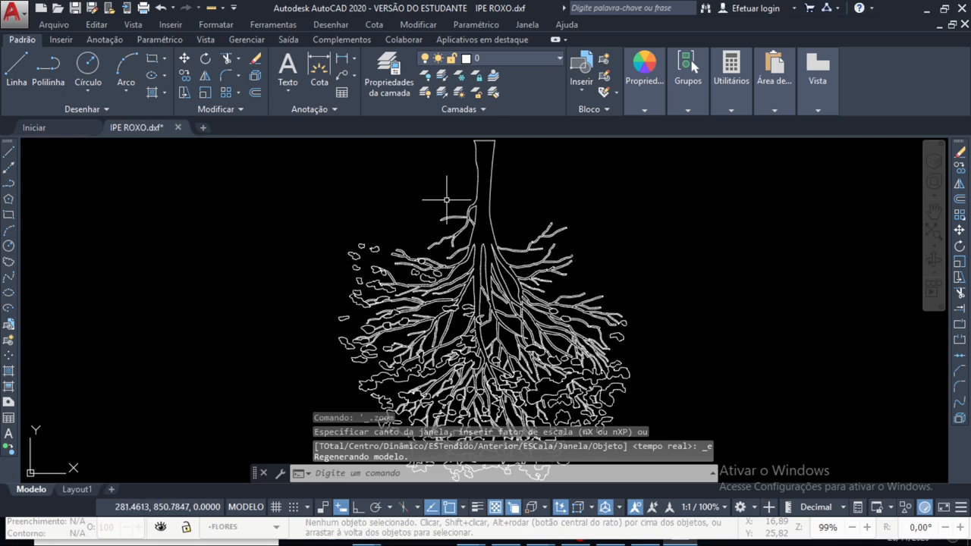
Step: Check the branch outlines with the FLORES layer turned off, turn it on again and turn off TRONCO GALHOS
scroll(472, 226, down, 3)
scroll(503, 258, up, 3)
scroll(425, 243, up, 2)
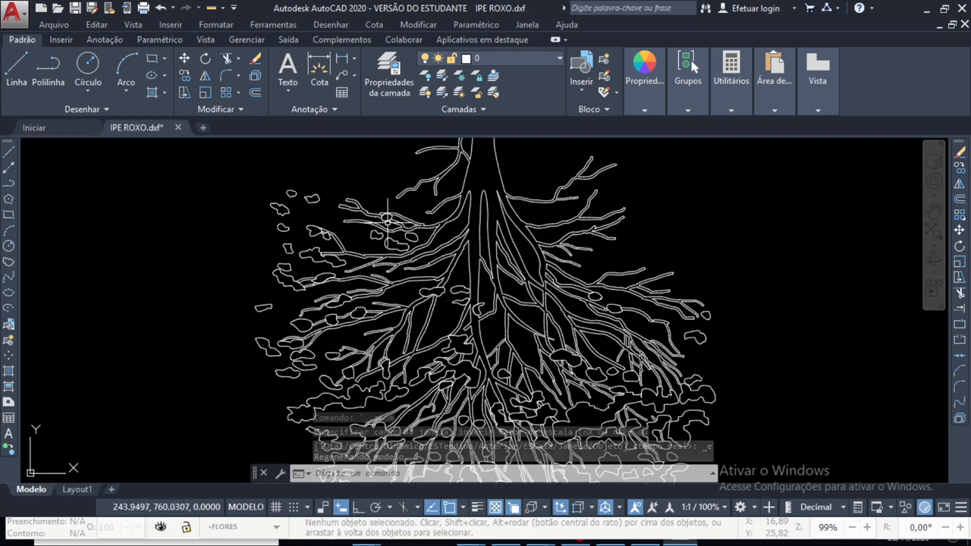
scroll(429, 250, up, 2)
scroll(403, 221, up, 2)
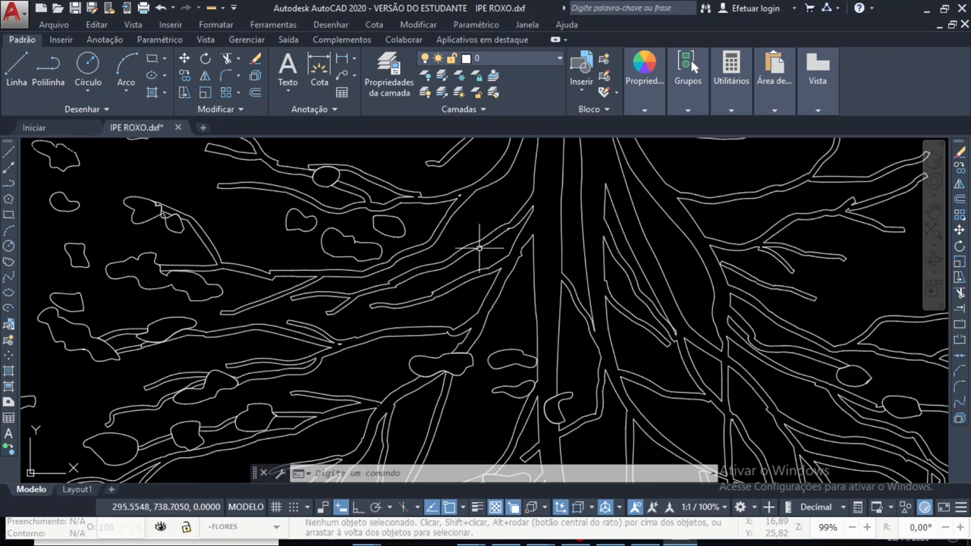
click(526, 57)
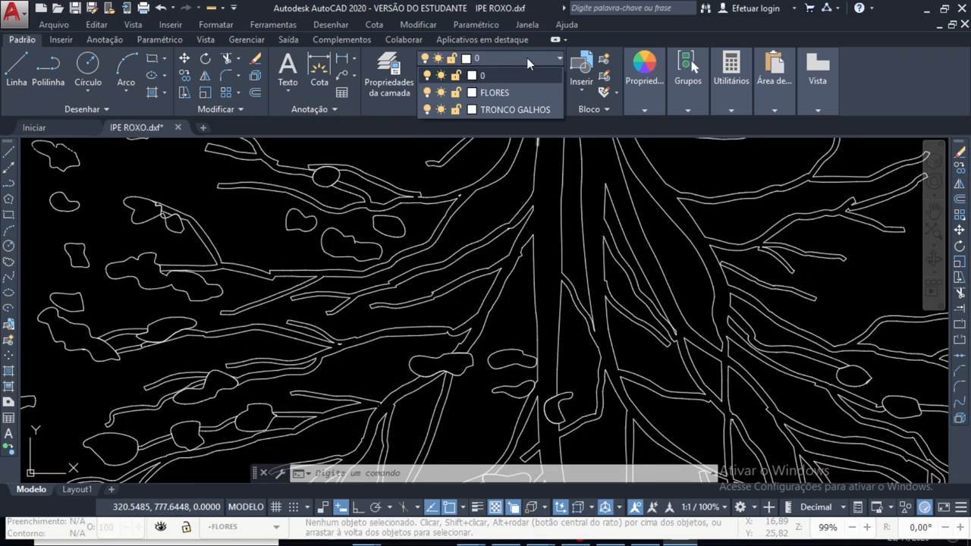
click(427, 92)
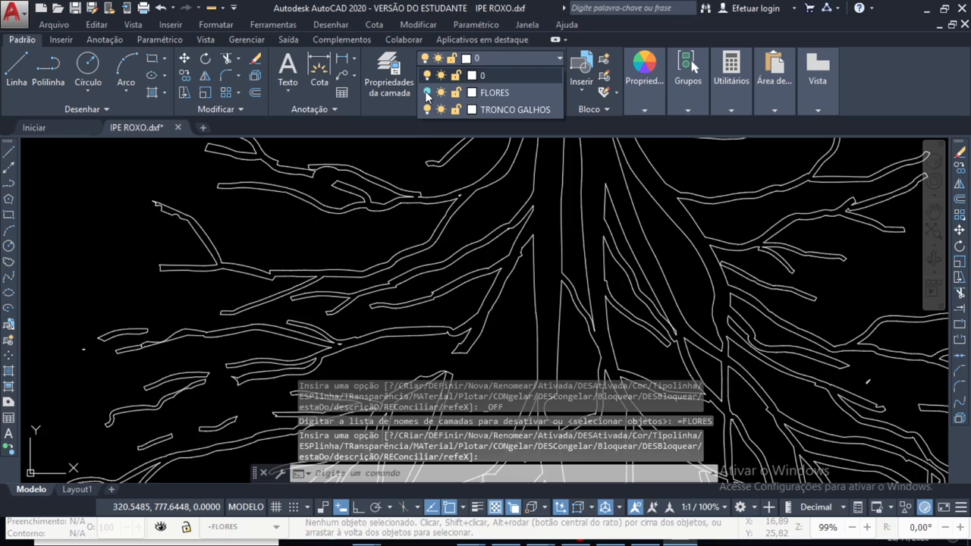
click(427, 93)
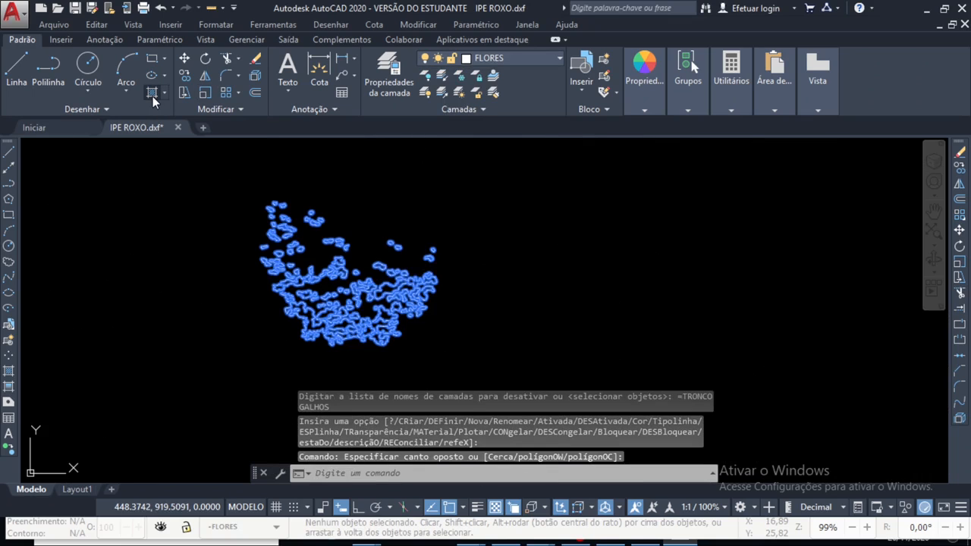
Step: Start a hatch with the Solid (Sólido) type and set its colour to index magenta
click(153, 94)
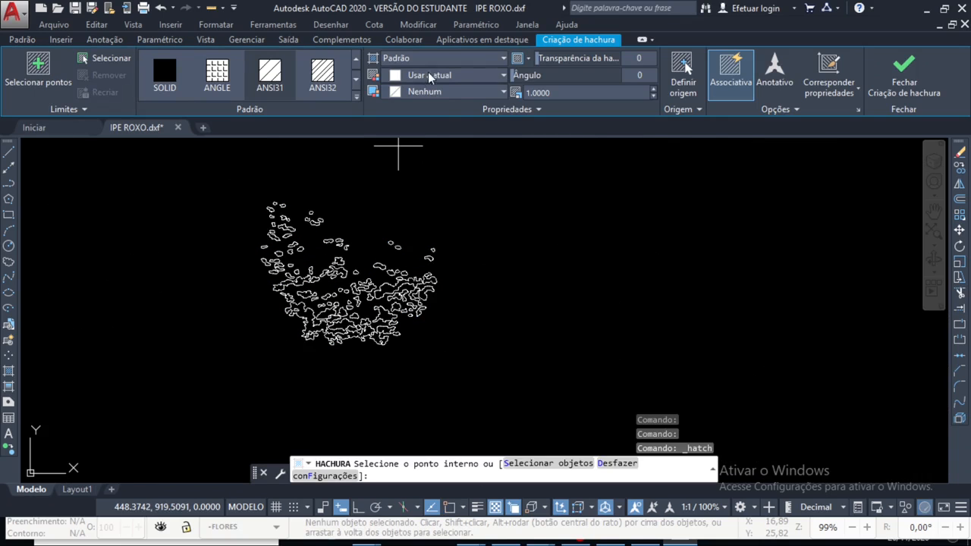
click(424, 61)
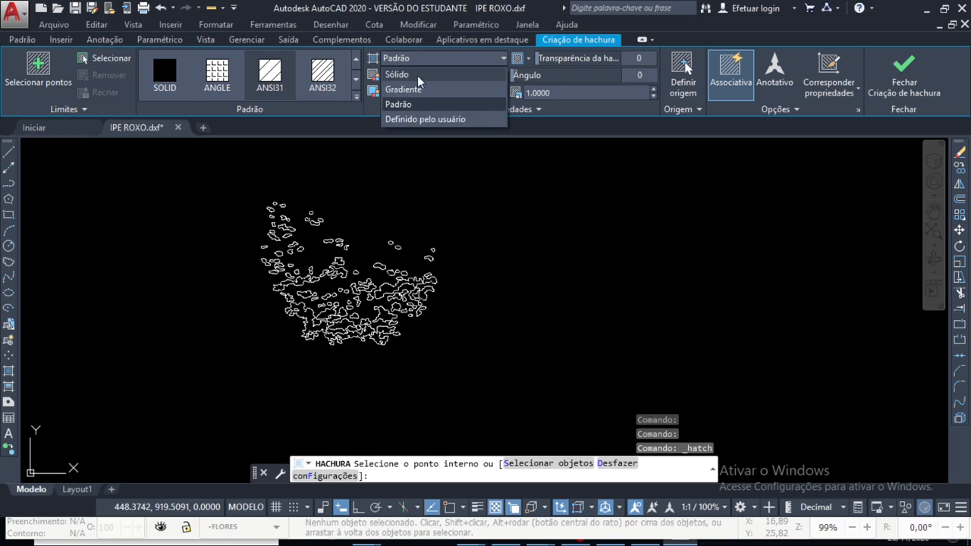
click(418, 74)
click(425, 75)
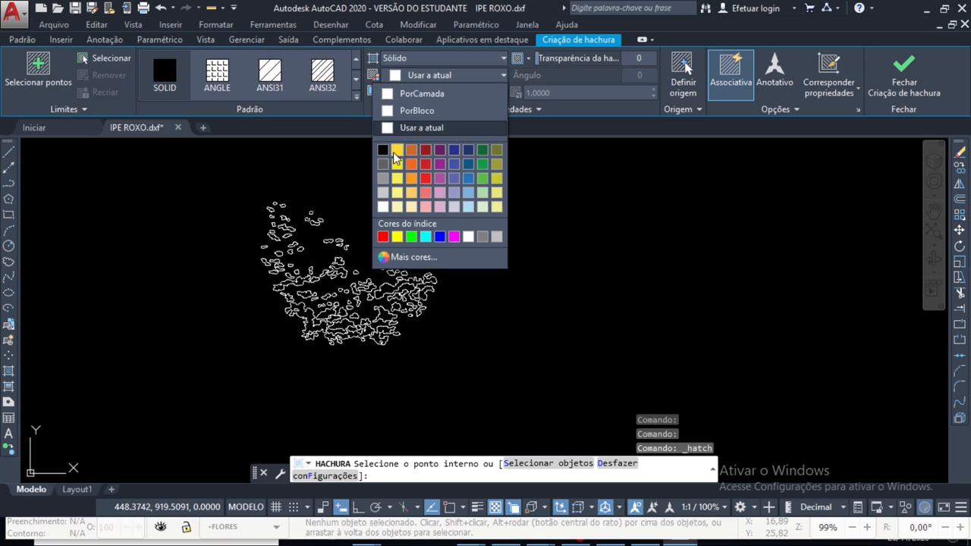
click(453, 237)
Step: Pick internal points in six of the small separate flower outlines to fill them with the magenta hatch
scroll(451, 226, up, 8)
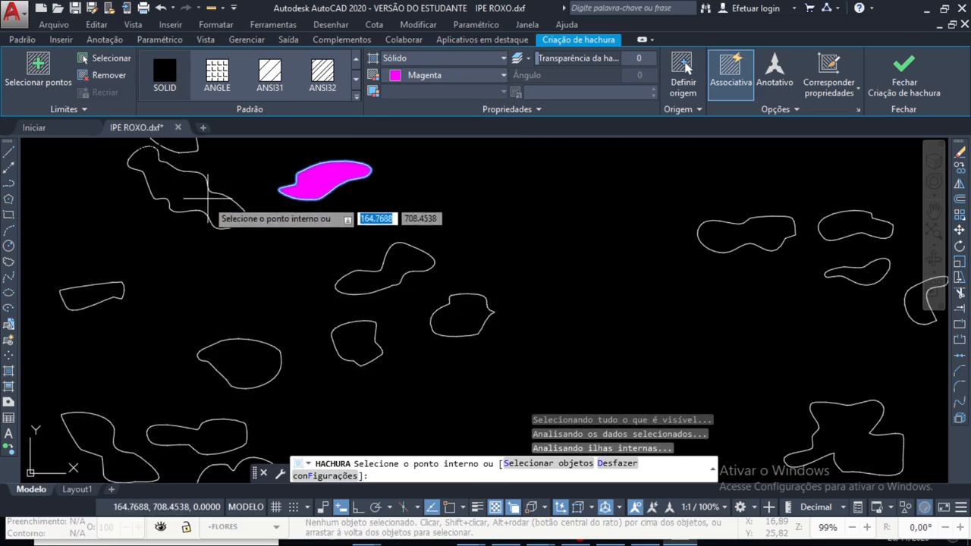
click(211, 201)
click(401, 262)
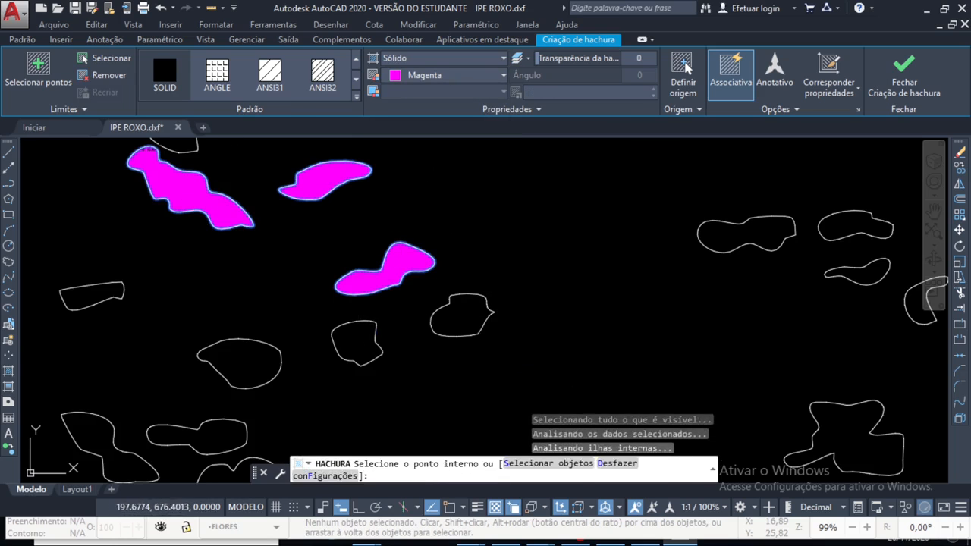
click(356, 342)
click(449, 312)
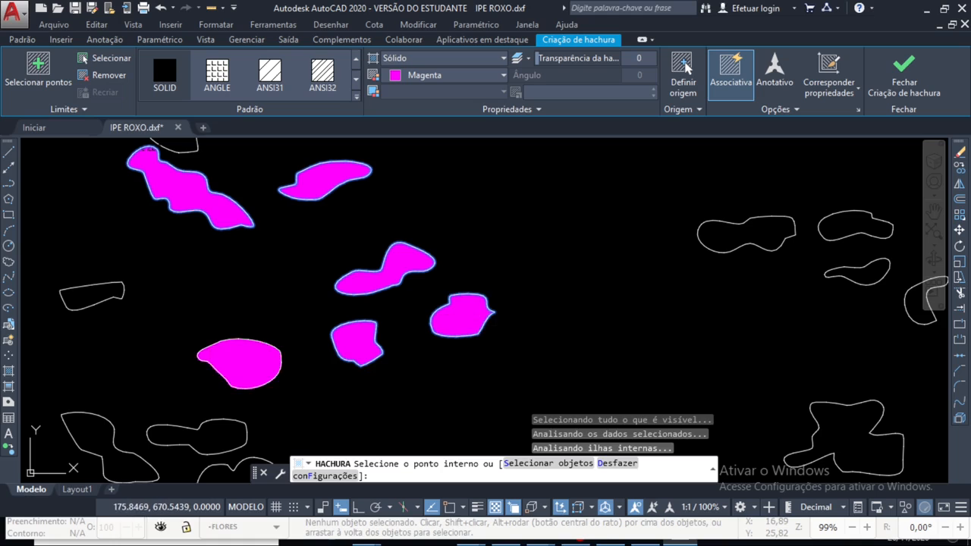
Step: Select all the flower outlines as hatch boundaries with a window around them and apply the hatch
scroll(410, 258, down, 6)
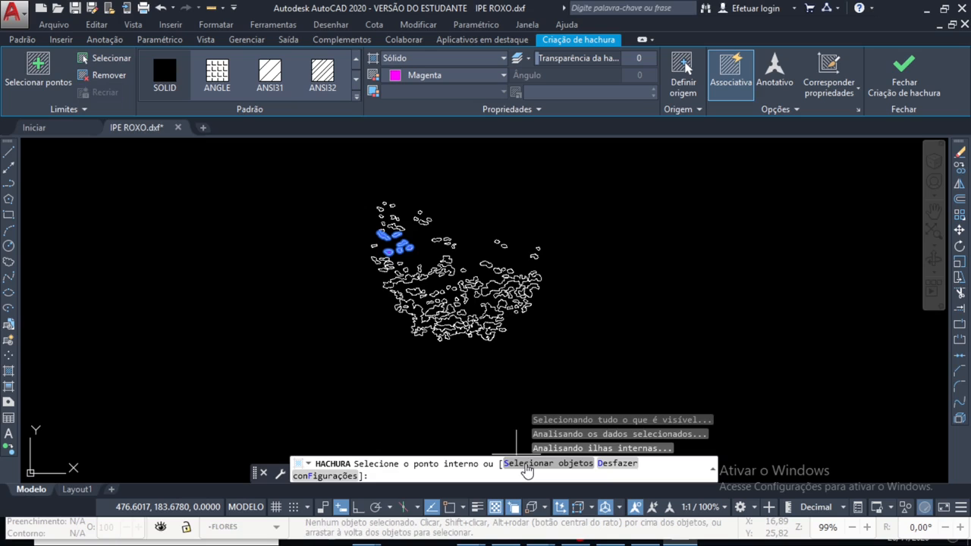
click(527, 471)
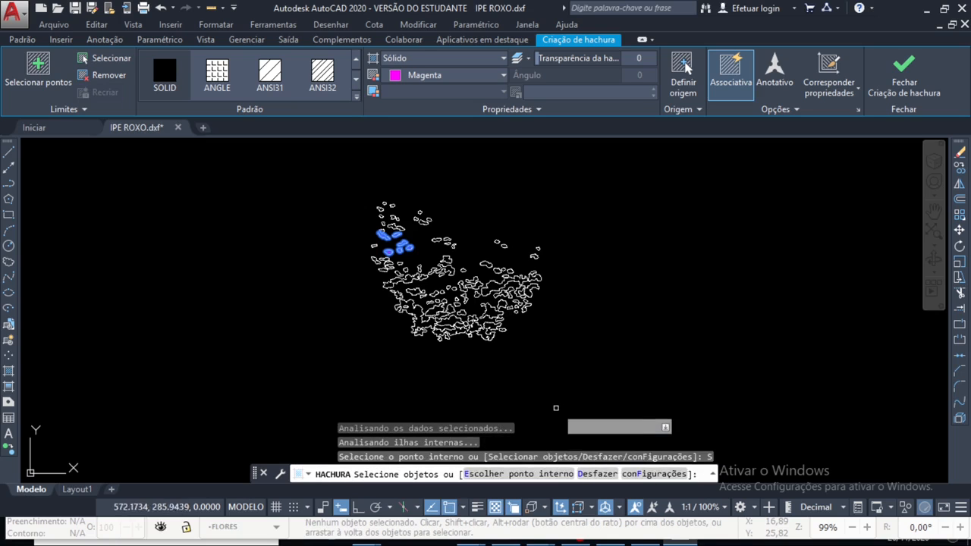
click(334, 174)
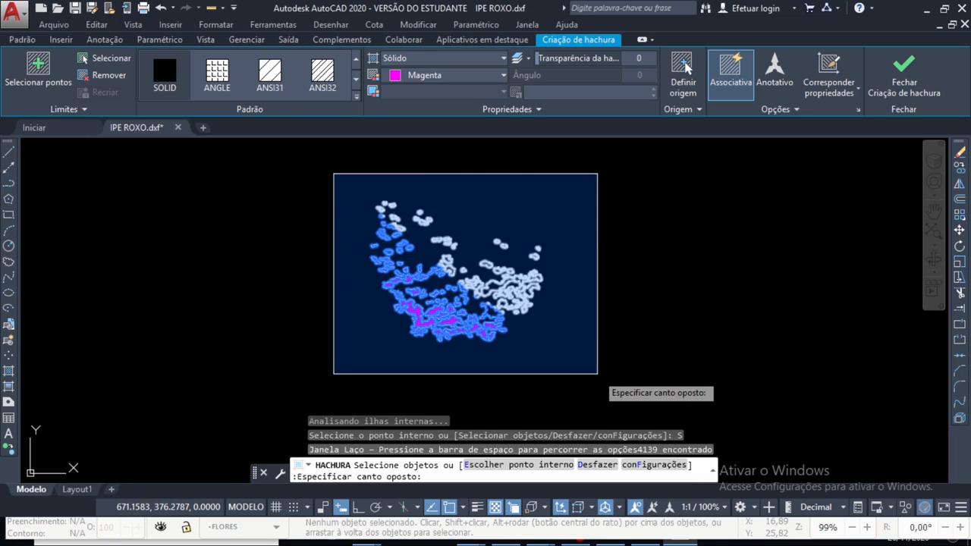
click(597, 374)
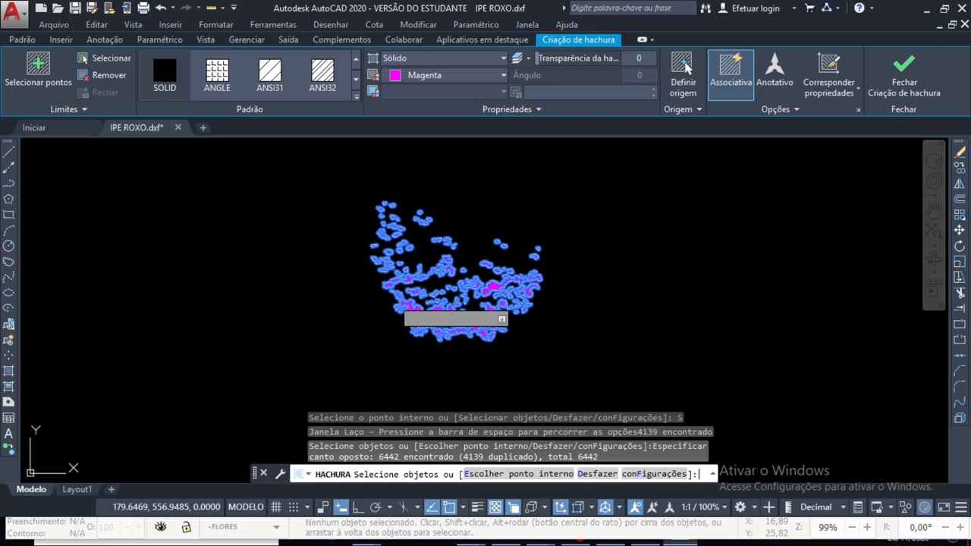
key(Return)
Step: Hatch the six flowers left empty with solid magenta by picking a point inside each outline
scroll(409, 228, up, 5)
scroll(311, 216, up, 2)
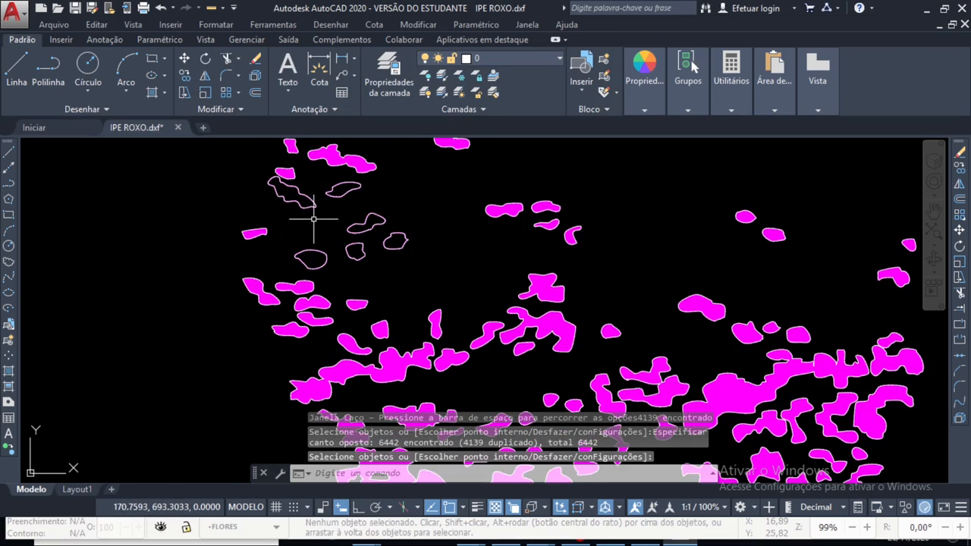
scroll(285, 179, up, 4)
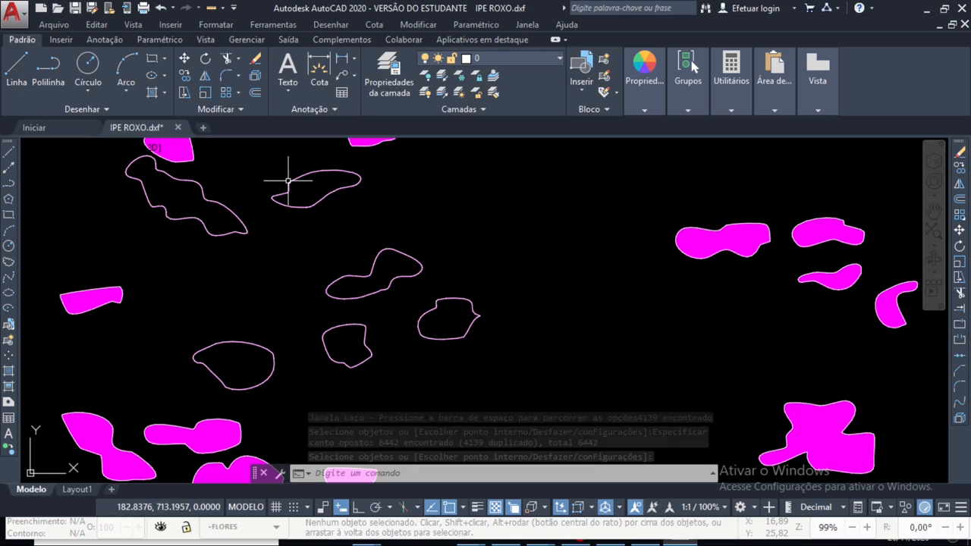
key(Return)
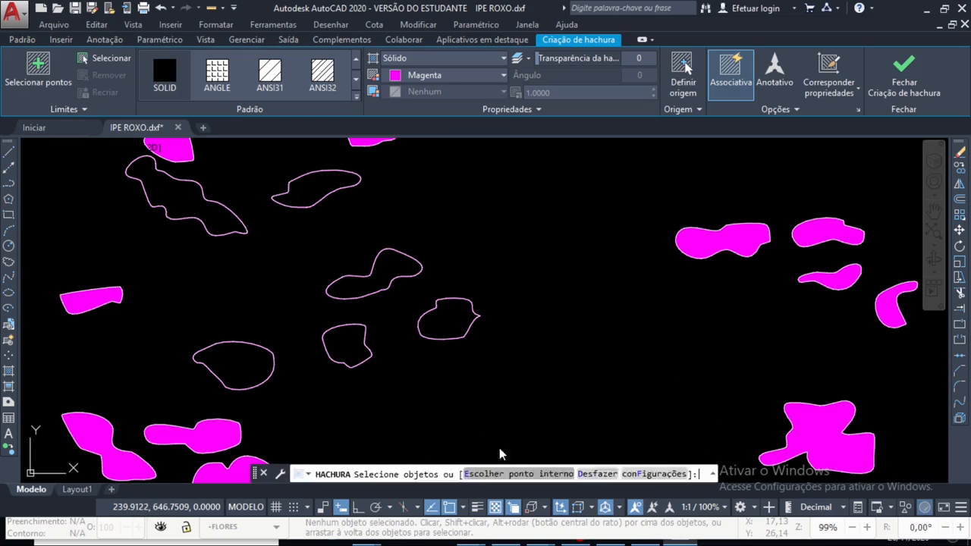
click(388, 273)
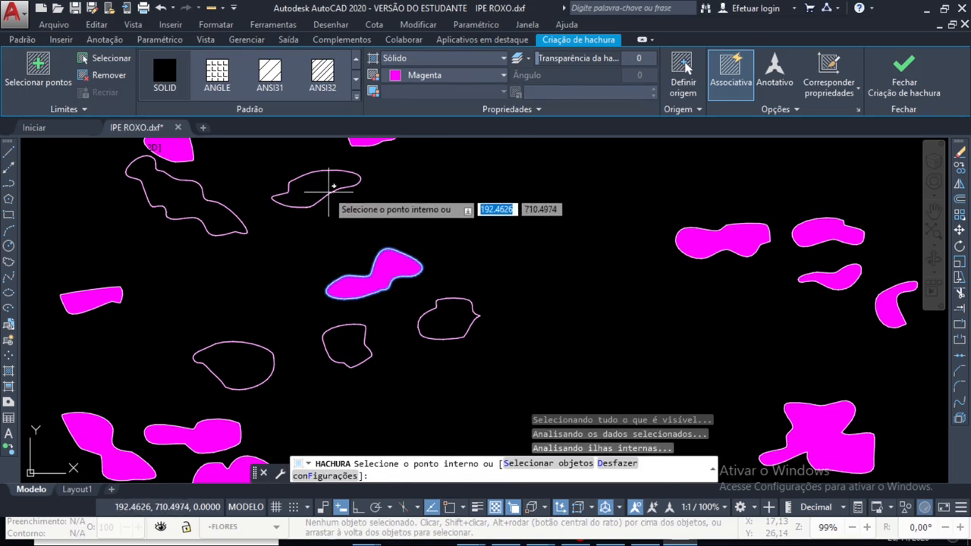
click(321, 191)
click(217, 220)
click(243, 356)
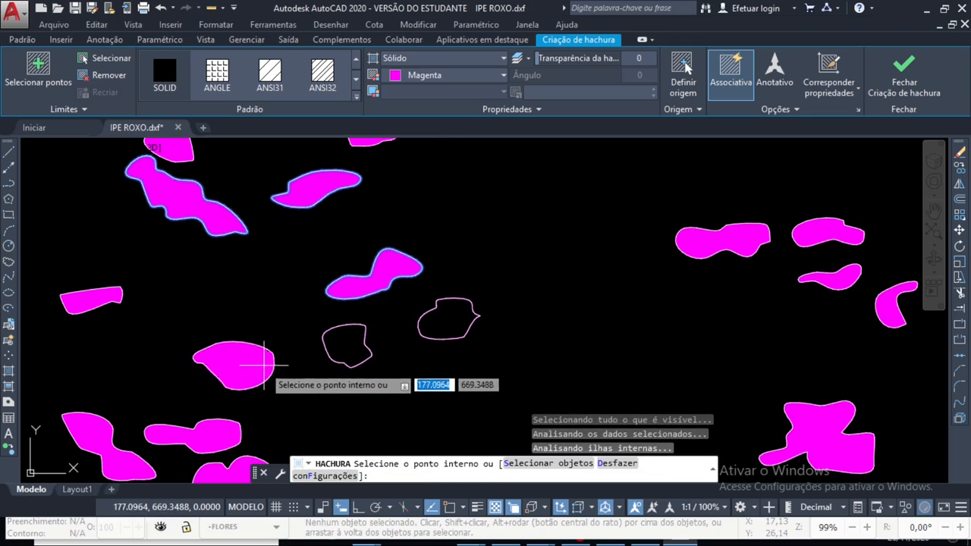
click(346, 342)
click(449, 326)
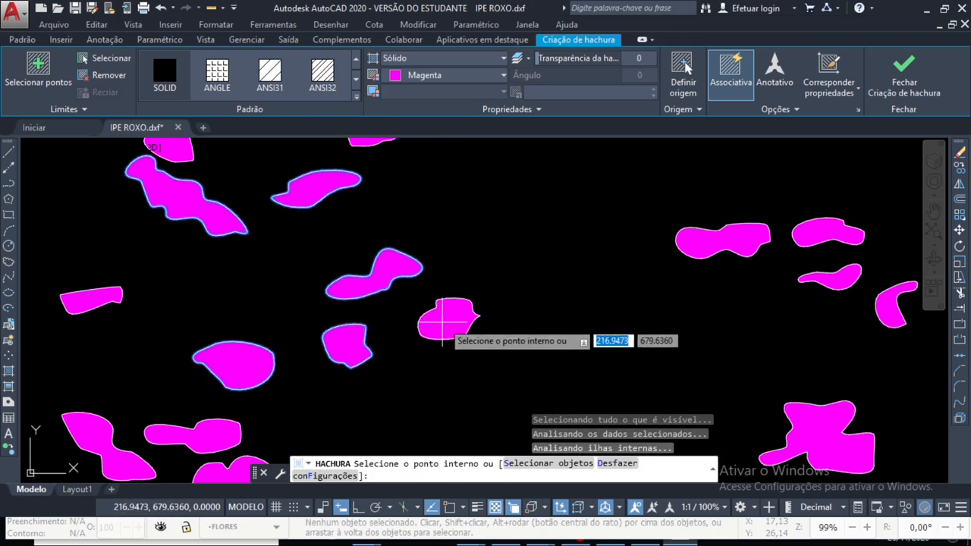
key(Return)
Step: Turn the TRONCO GALHOS layer back on to show the trunk and branches with the hatched flowers
scroll(336, 266, down, 5)
click(498, 55)
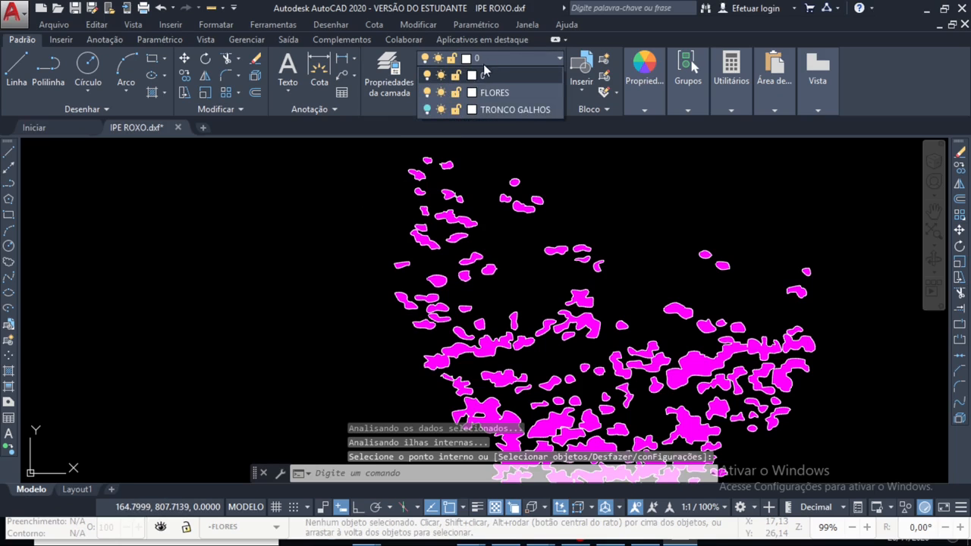
click(426, 109)
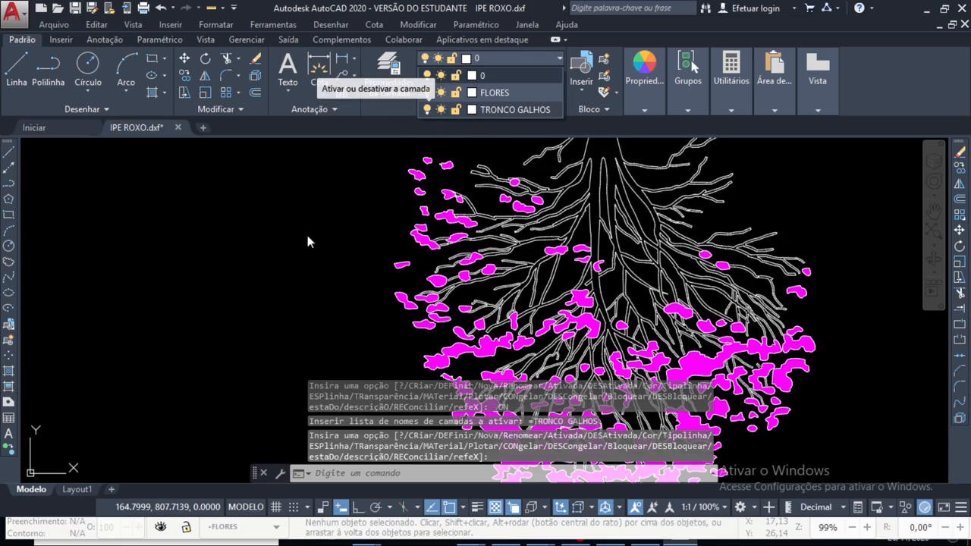
scroll(271, 217, down, 3)
scroll(383, 316, down, 2)
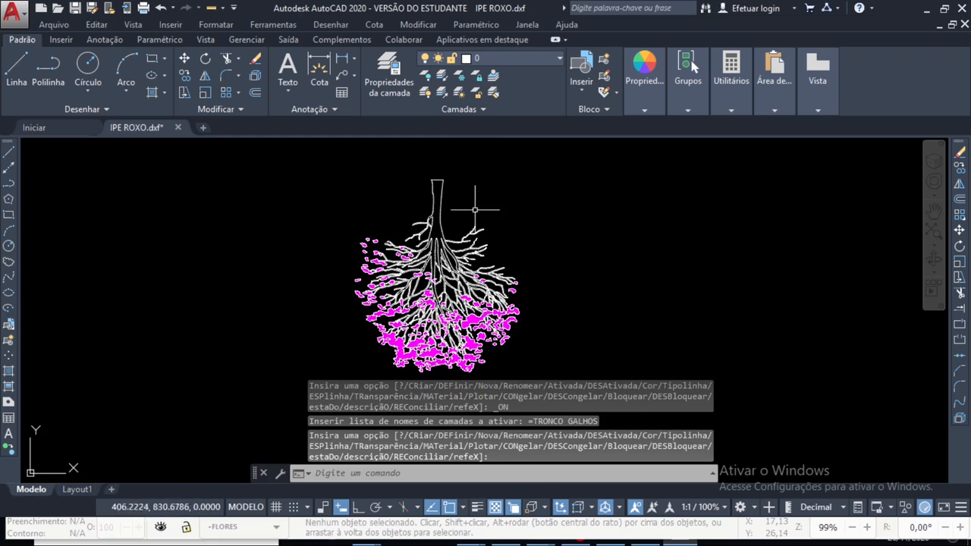
Step: Rotate the whole tree 180 degrees about the base of its trunk so that it stands upright
click(598, 144)
click(217, 390)
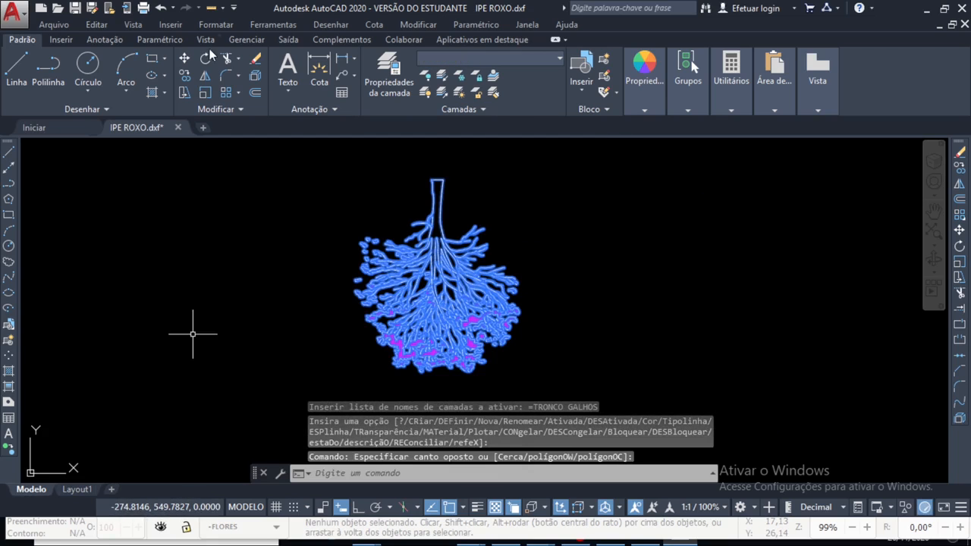
click(439, 179)
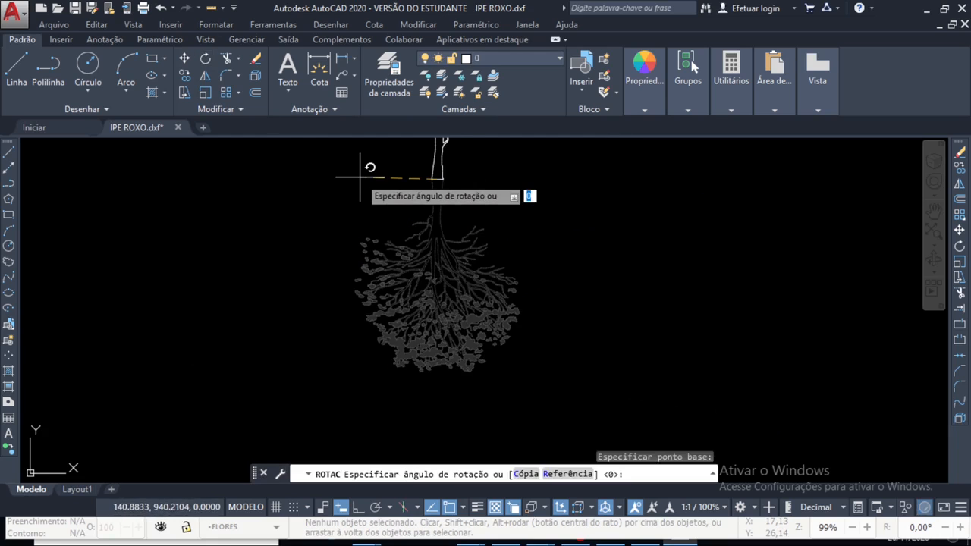
click(353, 180)
middle_click(354, 179)
middle_click(354, 180)
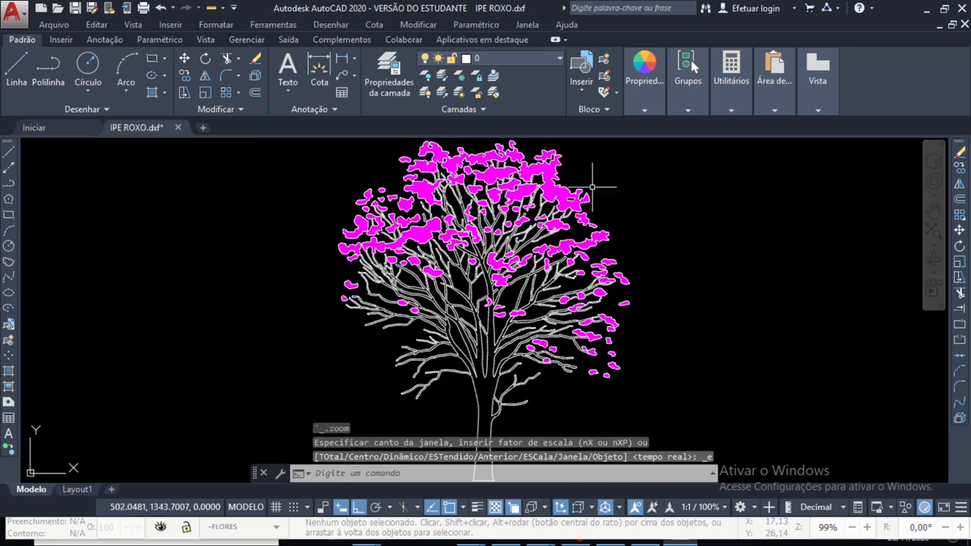
scroll(613, 311, down, 2)
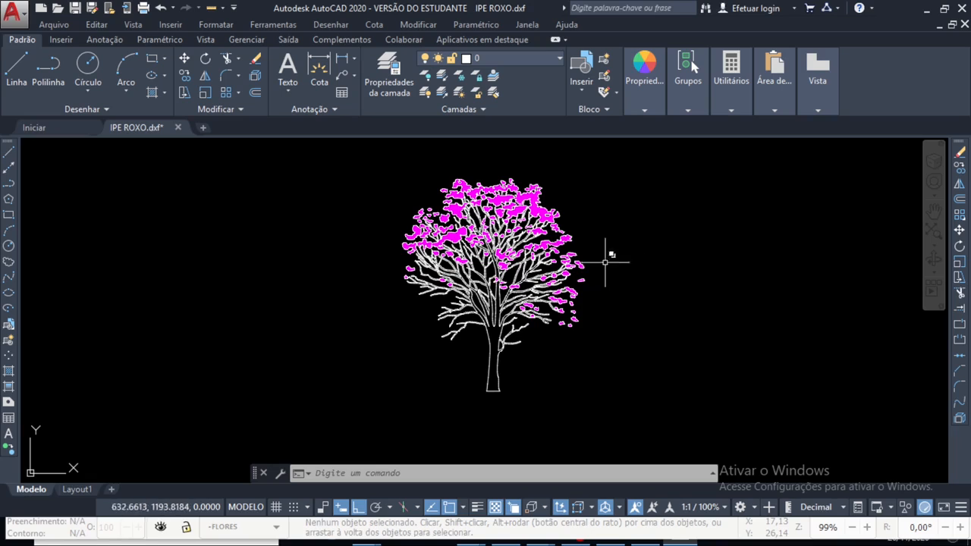
scroll(577, 327, down, 1)
scroll(650, 316, up, 1)
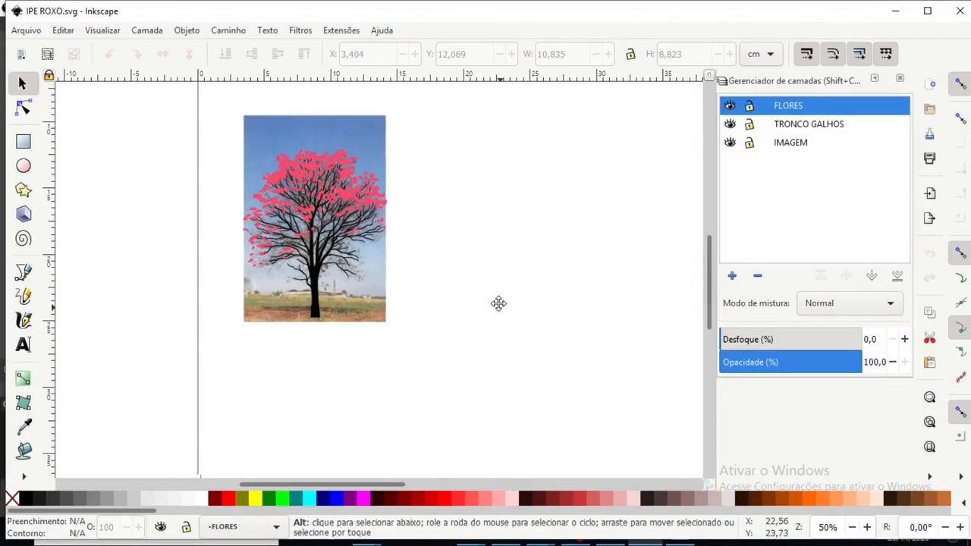
Step: In Inkscape, hide and lock the IMAGEM layer so only the traced trunk and flowers show
click(730, 143)
drag(421, 317, 296, 225)
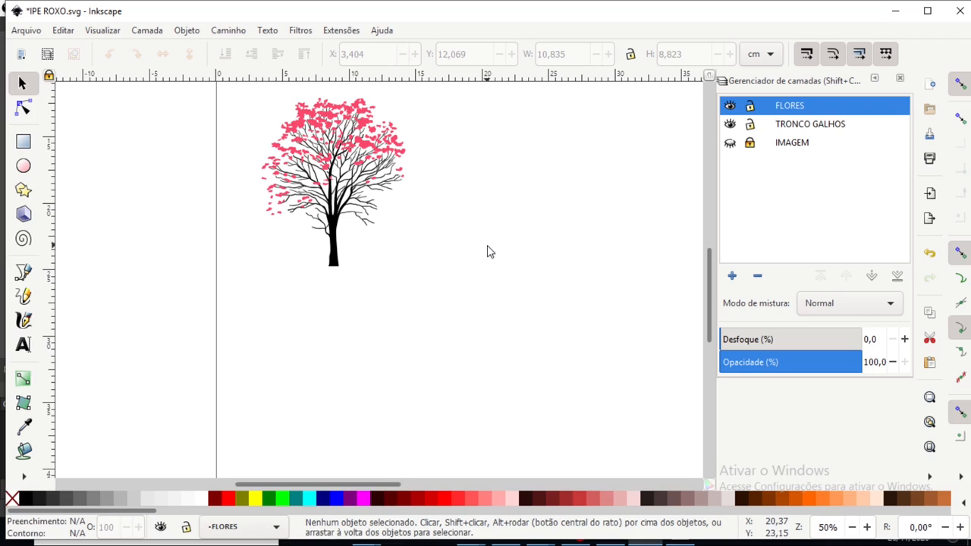
key(super+Up)
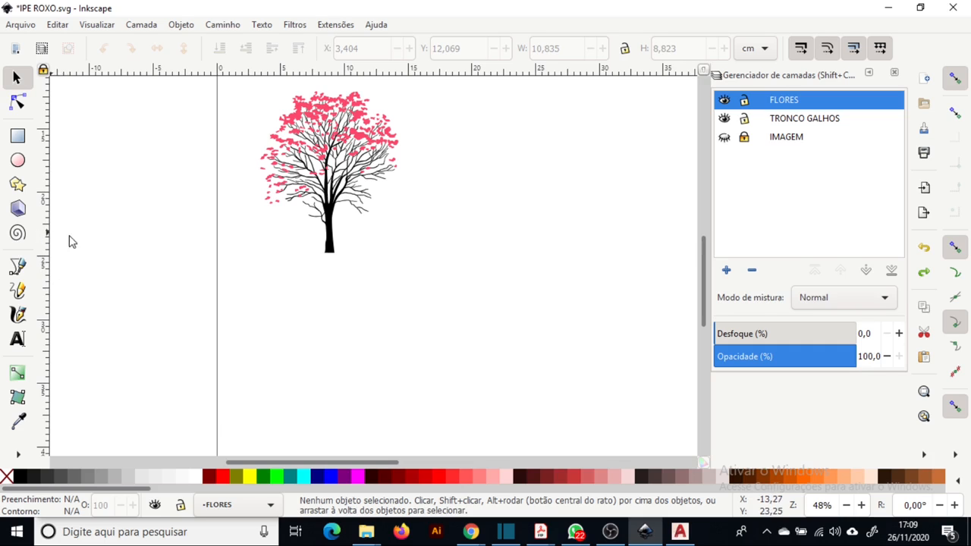
Step: Place two vertical guides at the left and right edges of the tree canopy
drag(68, 241, 261, 268)
drag(46, 266, 399, 247)
scroll(451, 293, down, 2)
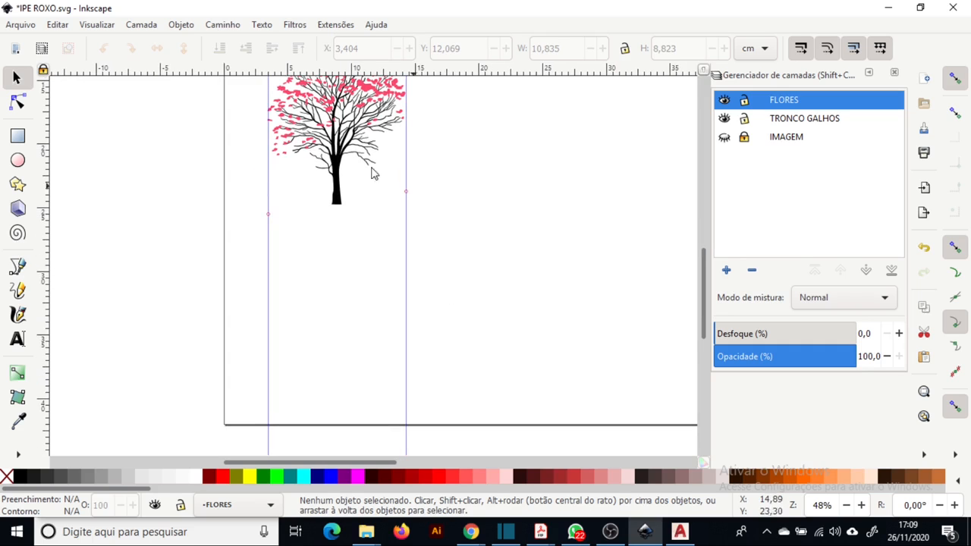
scroll(336, 351, up, 1)
scroll(336, 351, up, 1)
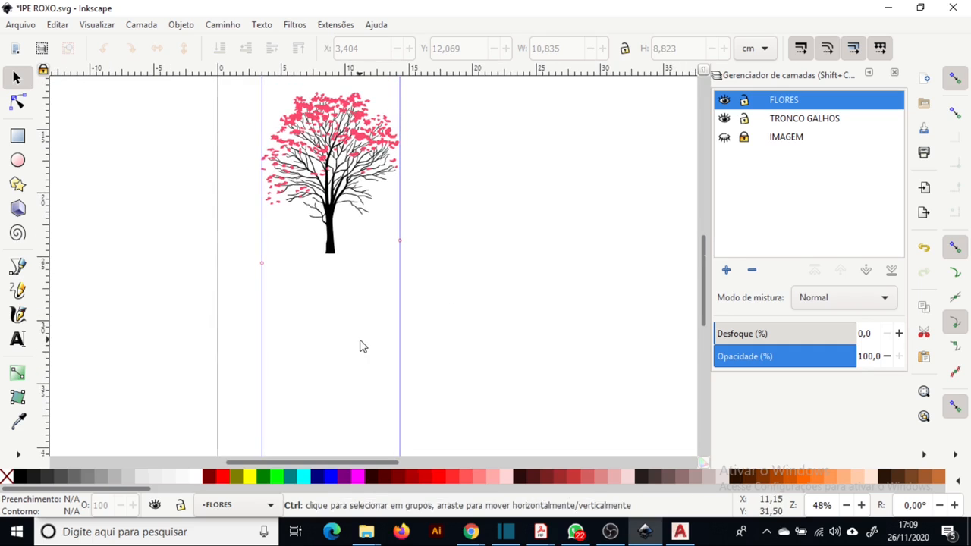
Step: Draw a circle about 10.87 cm in diameter between the two guides and move it directly below the trunk
key(ctrl+Left)
key(e)
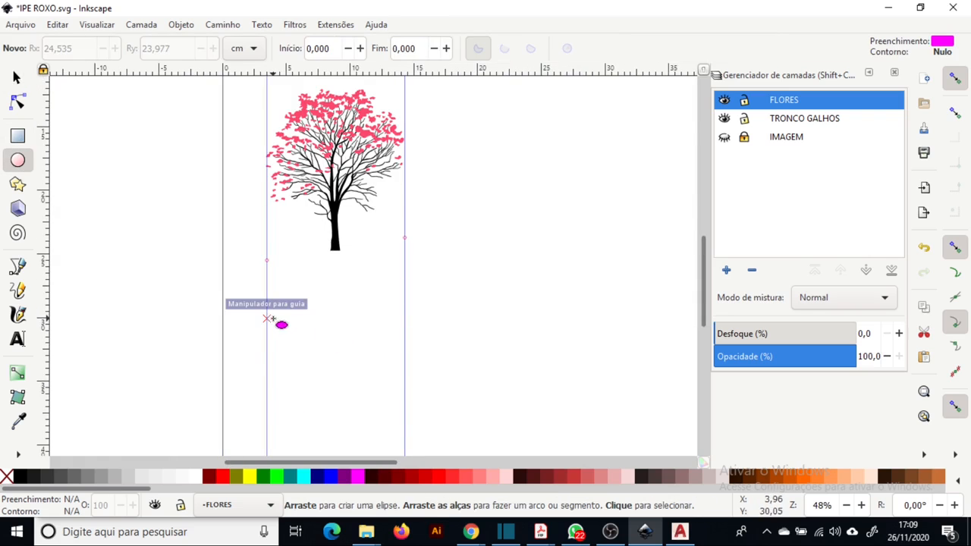
drag(267, 317, 406, 456)
key(s)
drag(356, 408, 359, 354)
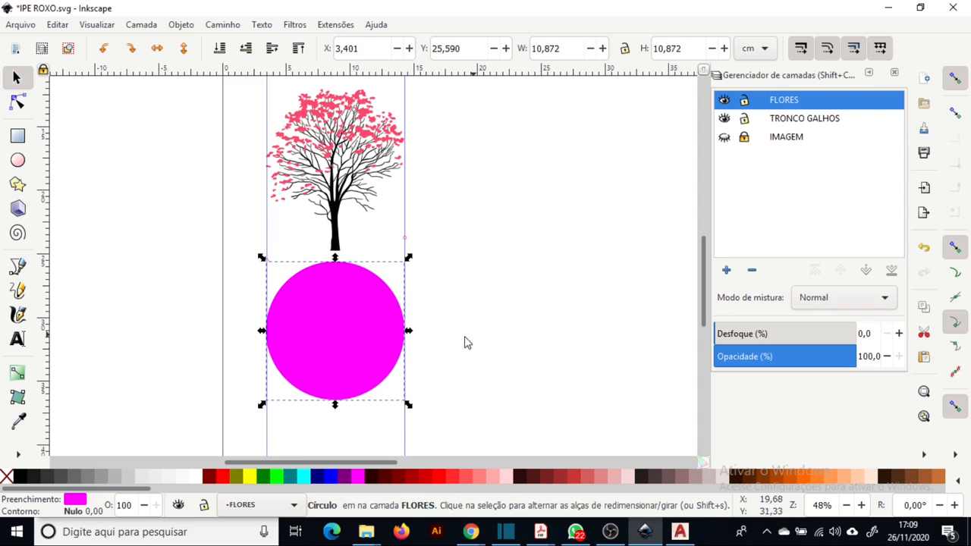
Step: Remove the circle's fill, give it a dark grey outline colour and close the layer manager
click(506, 329)
click(360, 312)
click(6, 477)
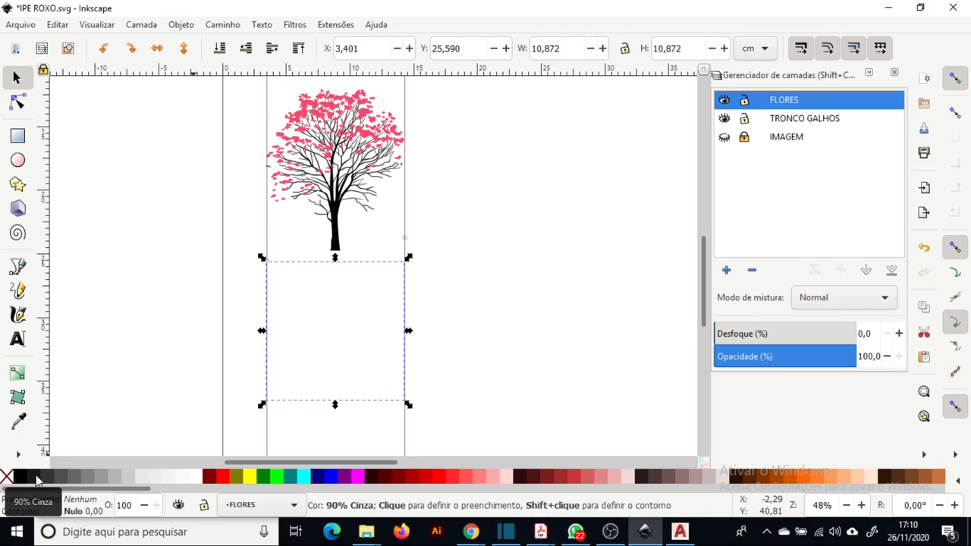
shift+click(36, 475)
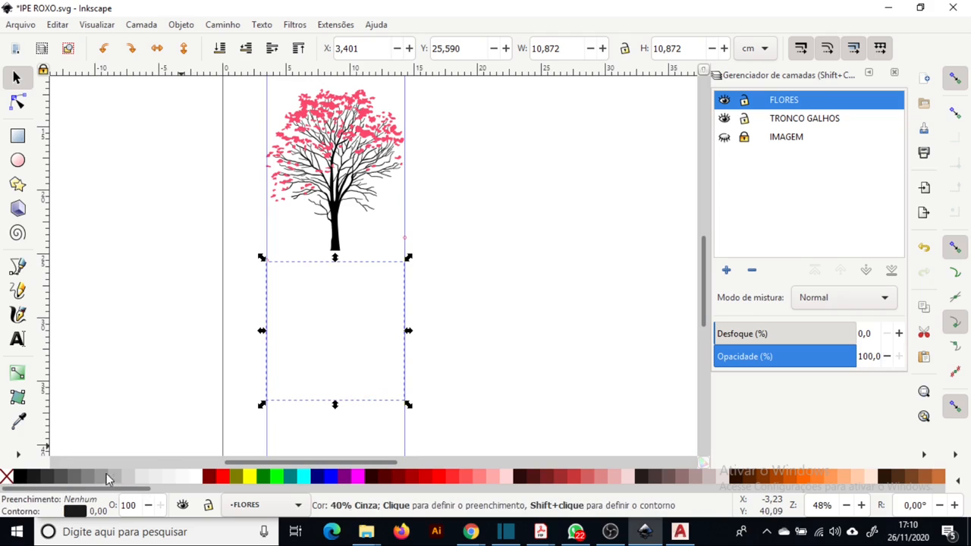
shift+click(46, 477)
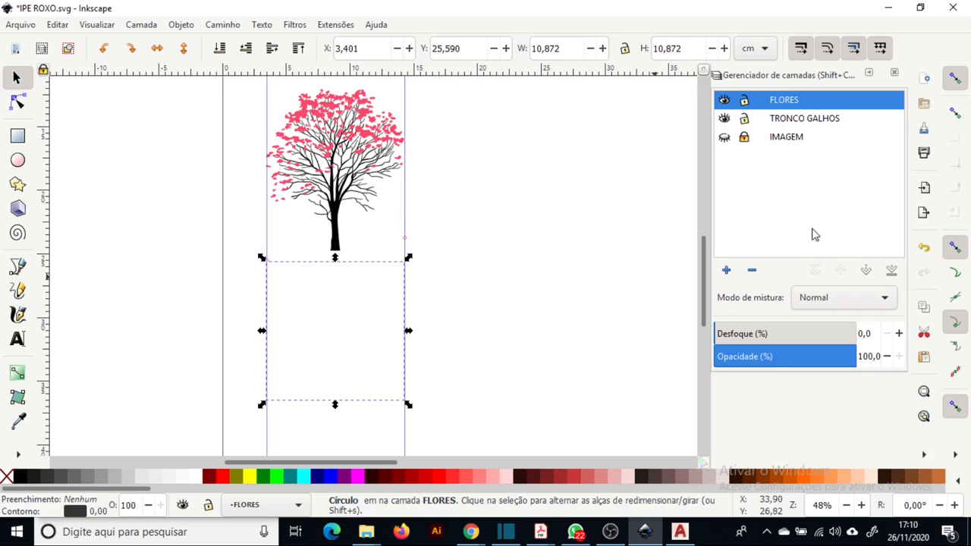
click(894, 73)
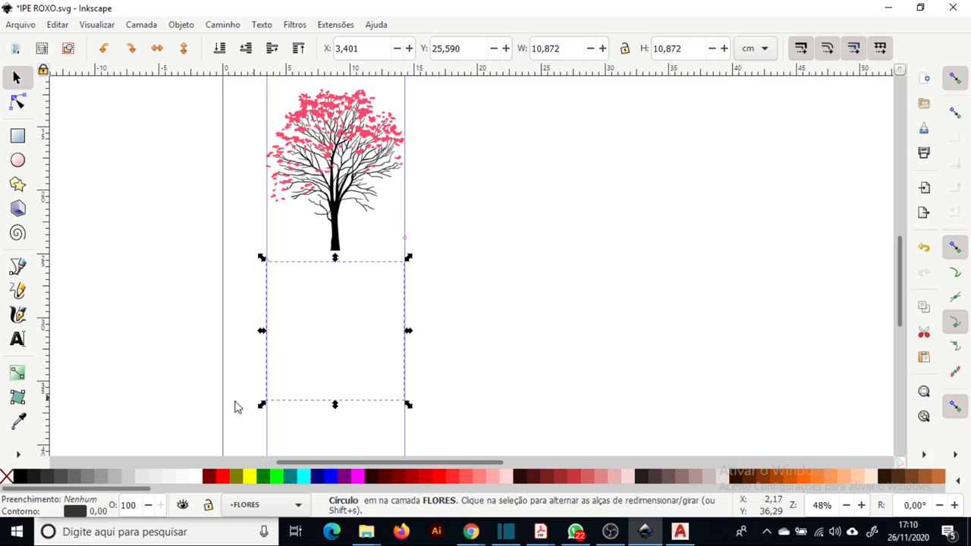
Step: Set the circle's outline width to 1 mm and deselect it
click(101, 513)
double_click(733, 135)
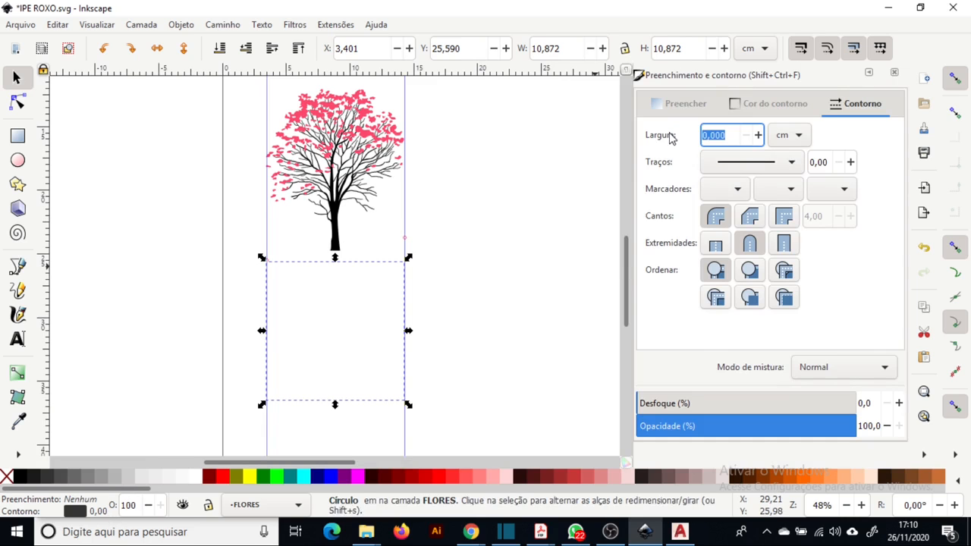
text(1)
key(Return)
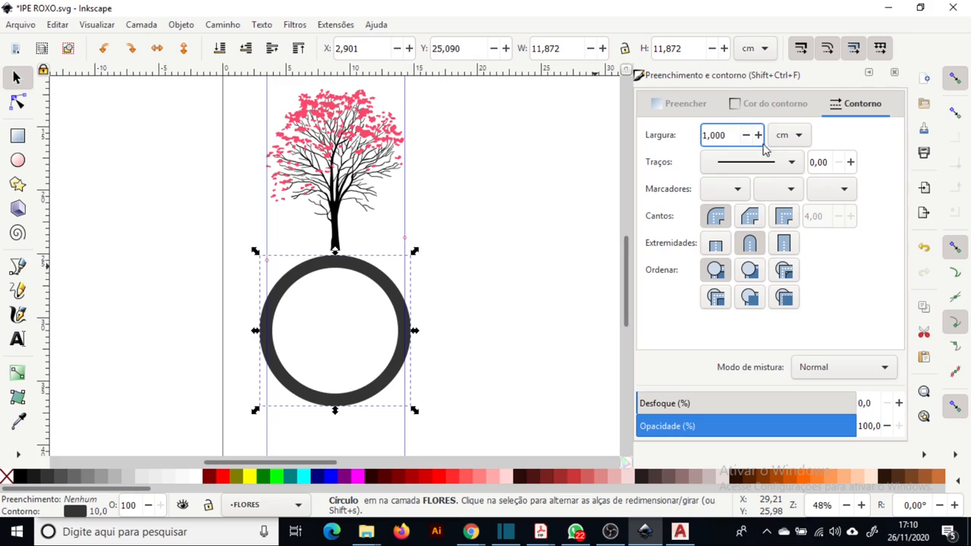
click(798, 138)
click(784, 154)
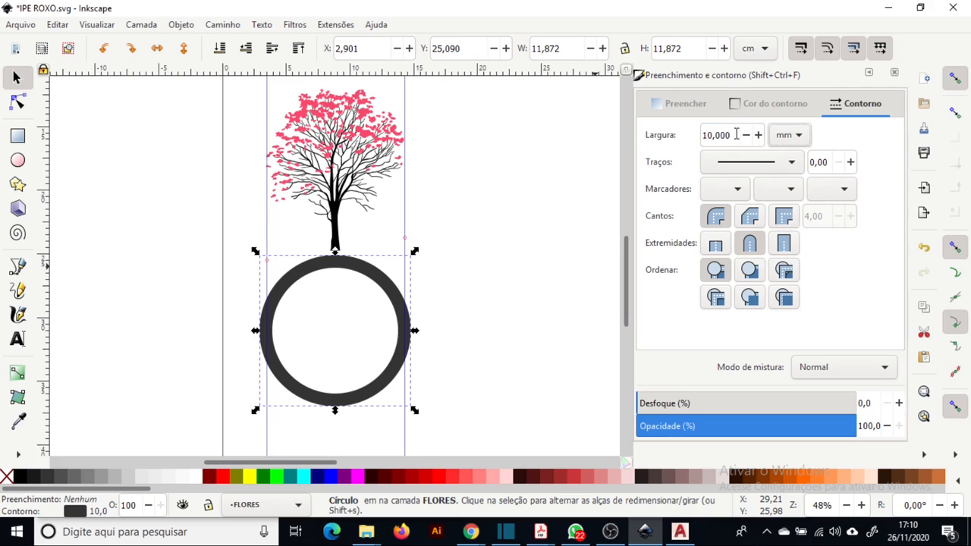
double_click(725, 135)
text(1)
key(Return)
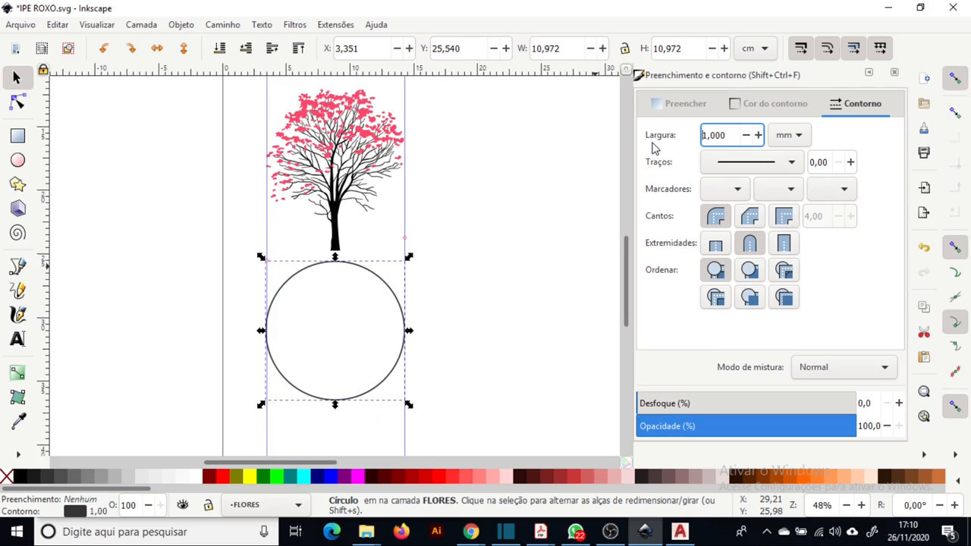
click(145, 189)
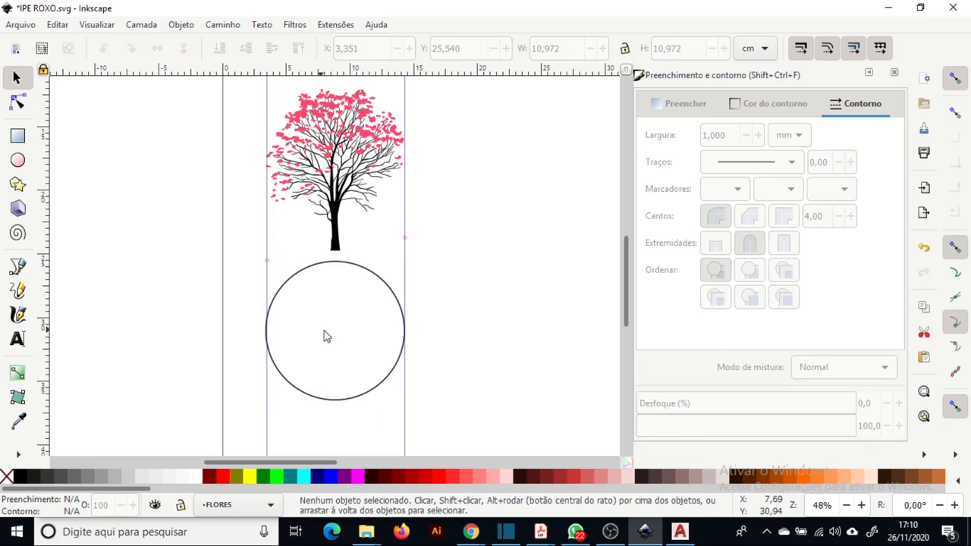
scroll(380, 304, up, 1)
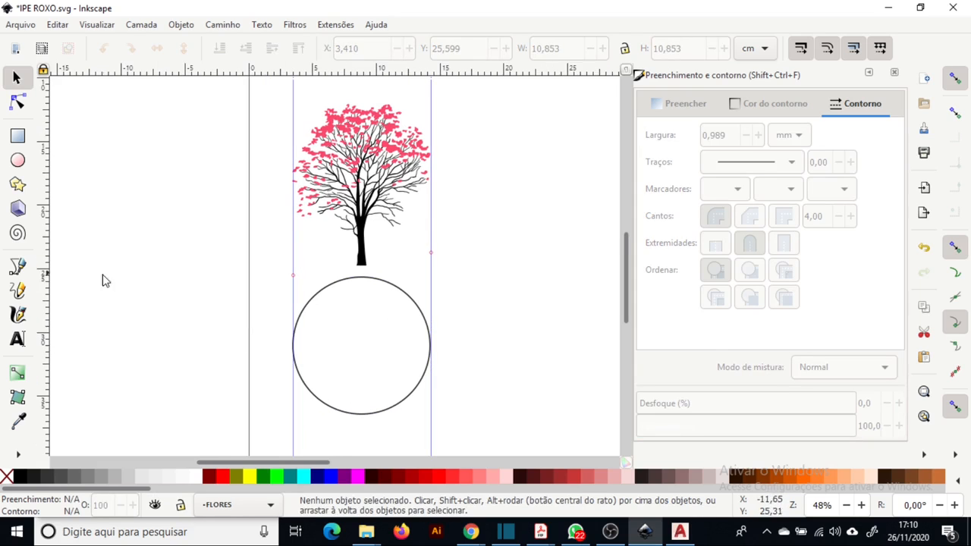
scroll(298, 255, right, 3)
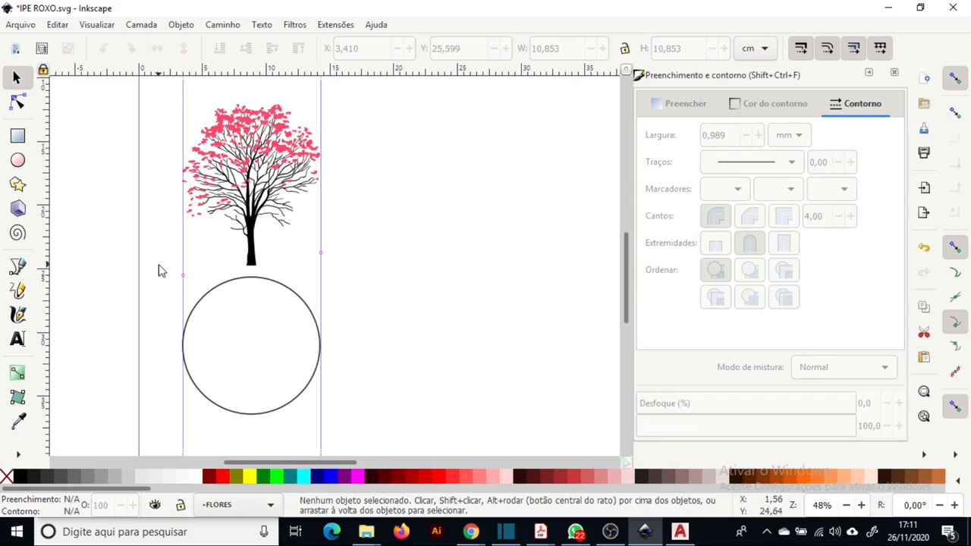
click(258, 305)
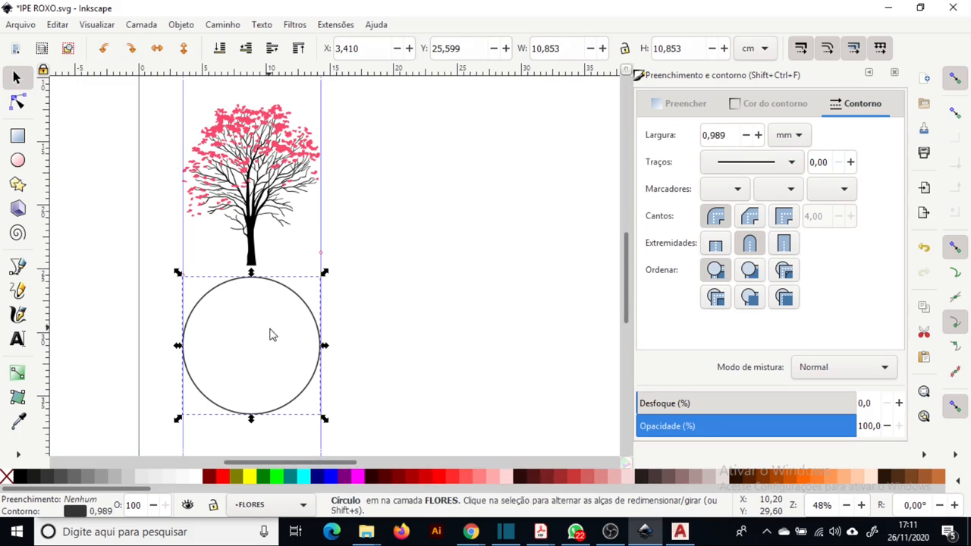
click(218, 337)
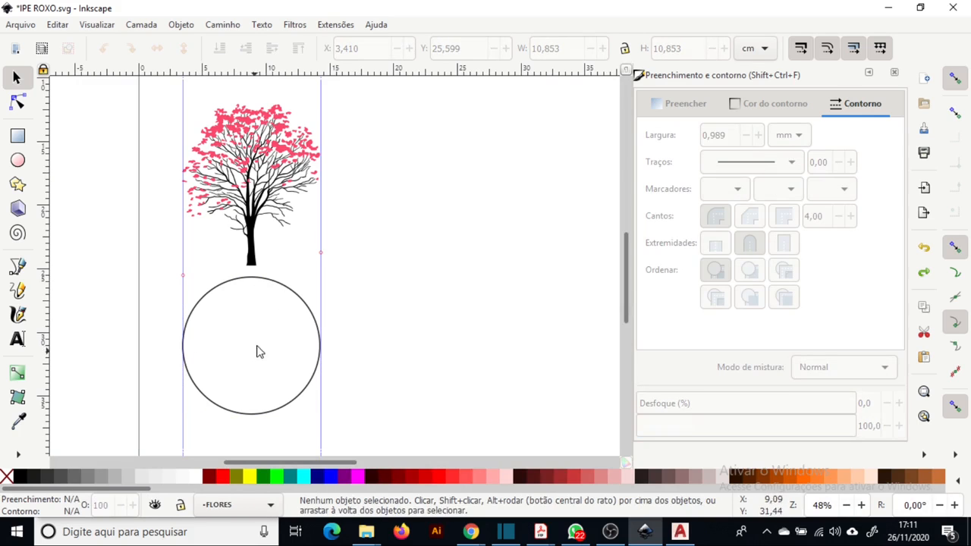
Step: Draw a small circle with the same outline near the middle of the large circle
click(17, 160)
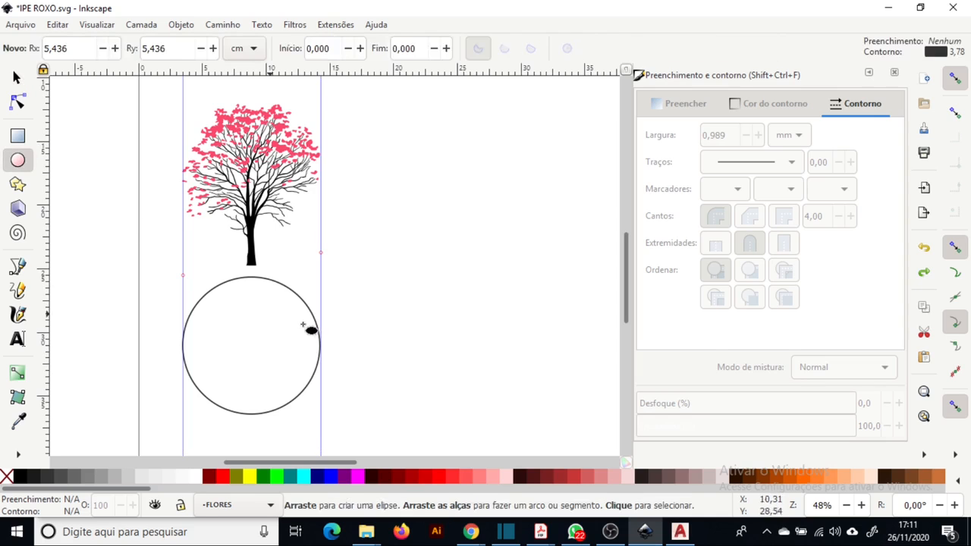
drag(231, 326, 246, 339)
key(s)
Step: Centre the small circle horizontally and vertically in the large one, aligning relative to the last selected object
shift+click(299, 299)
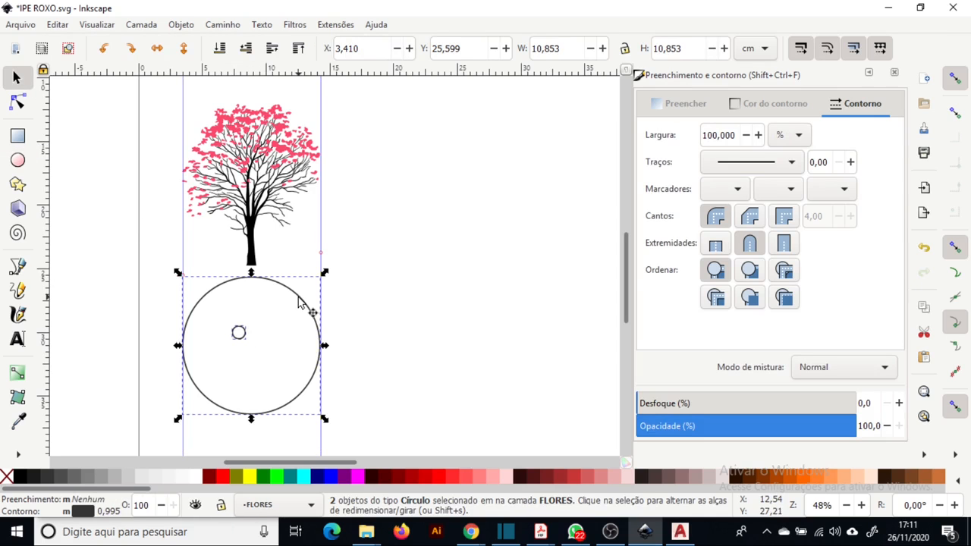
click(894, 72)
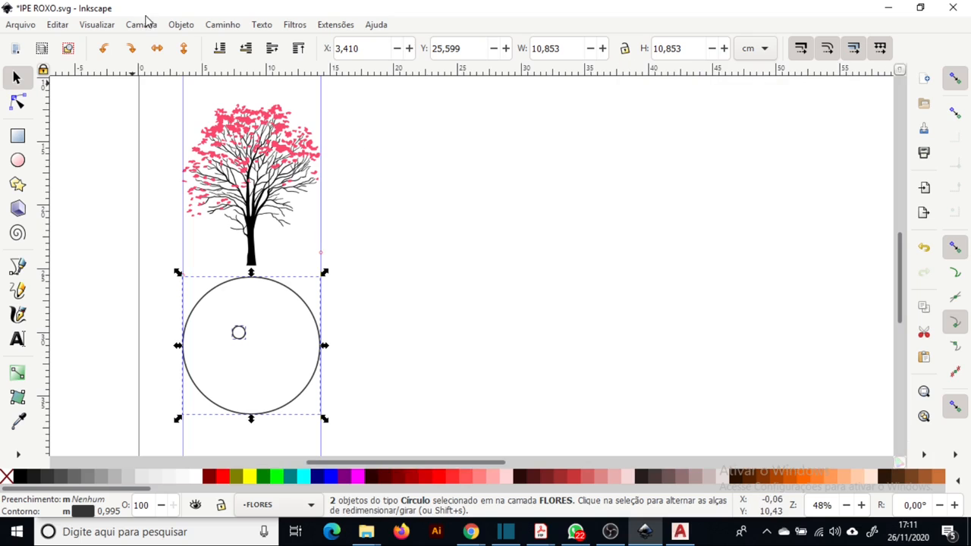
click(184, 26)
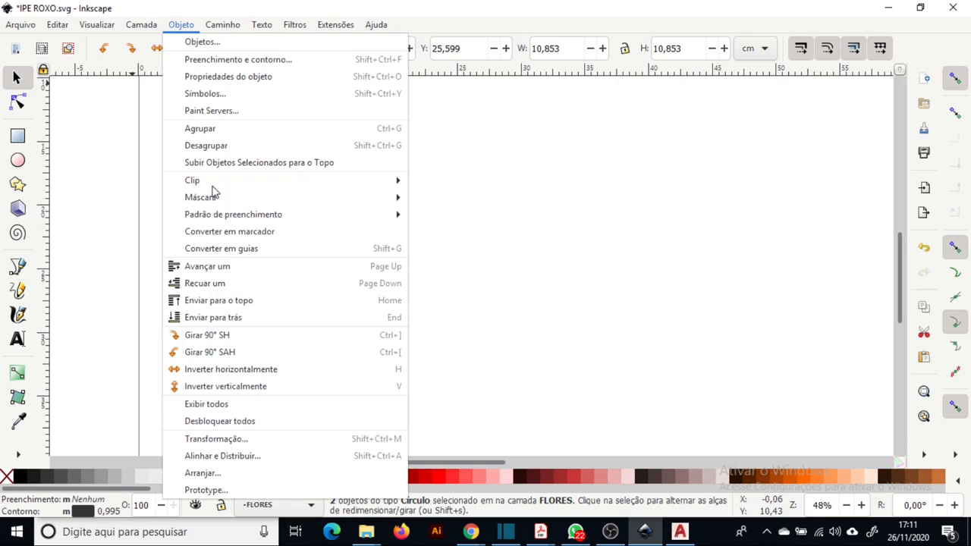
click(321, 460)
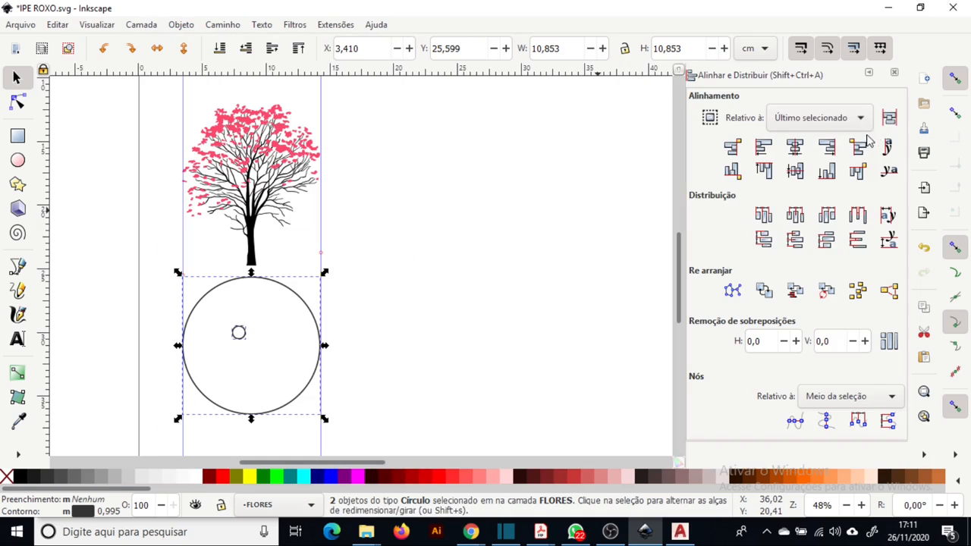
click(796, 148)
click(795, 170)
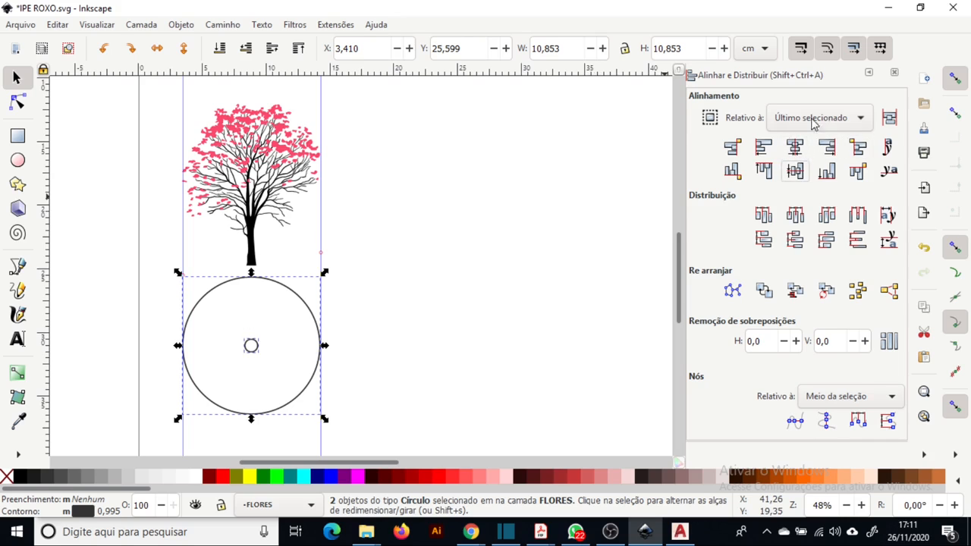
click(833, 118)
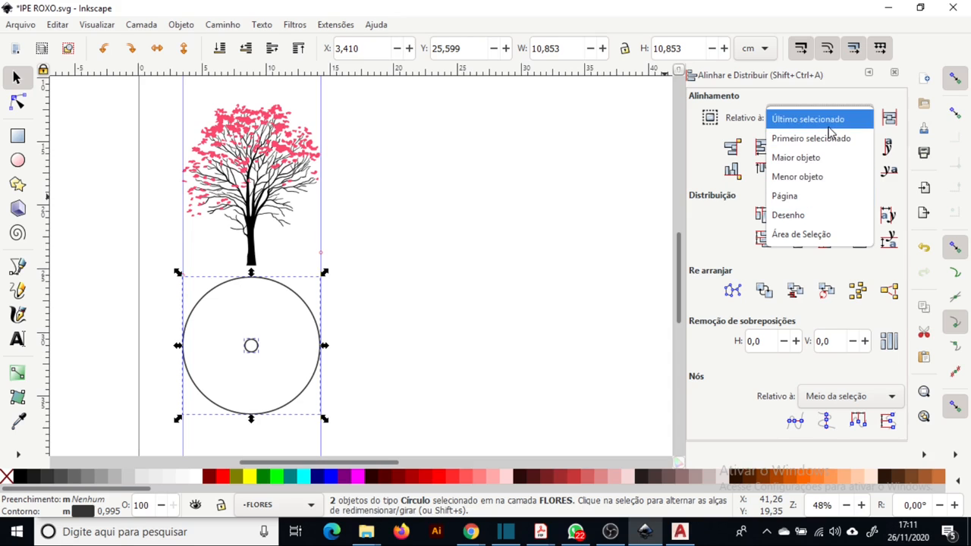
click(524, 222)
click(295, 329)
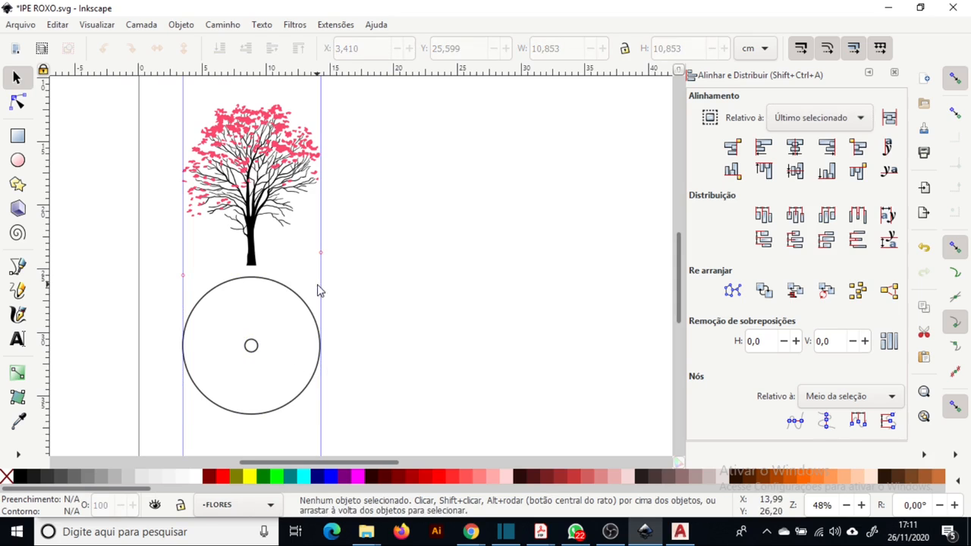
Step: Duplicate the large and small circles together to the empty area beside the tree, and group the copy
click(310, 309)
shift+click(252, 352)
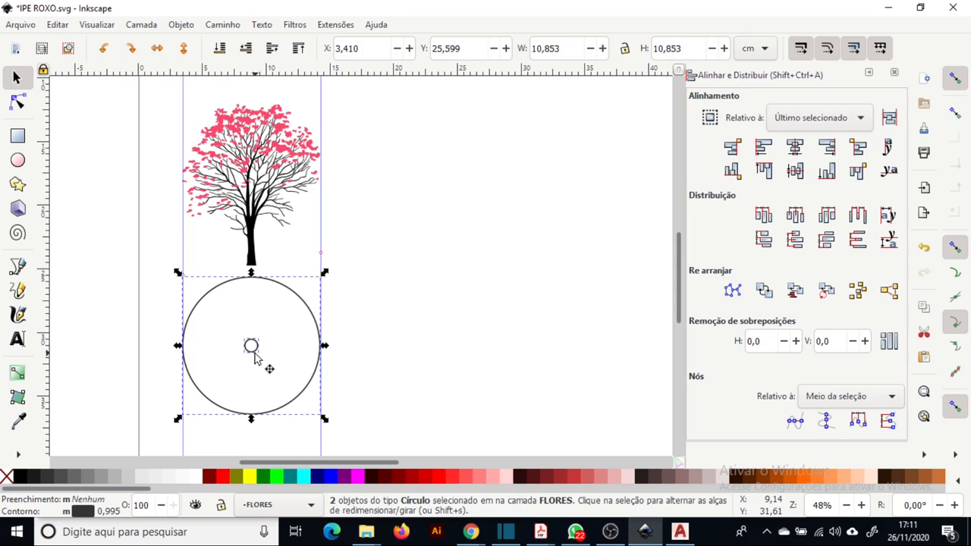
key(ctrl)
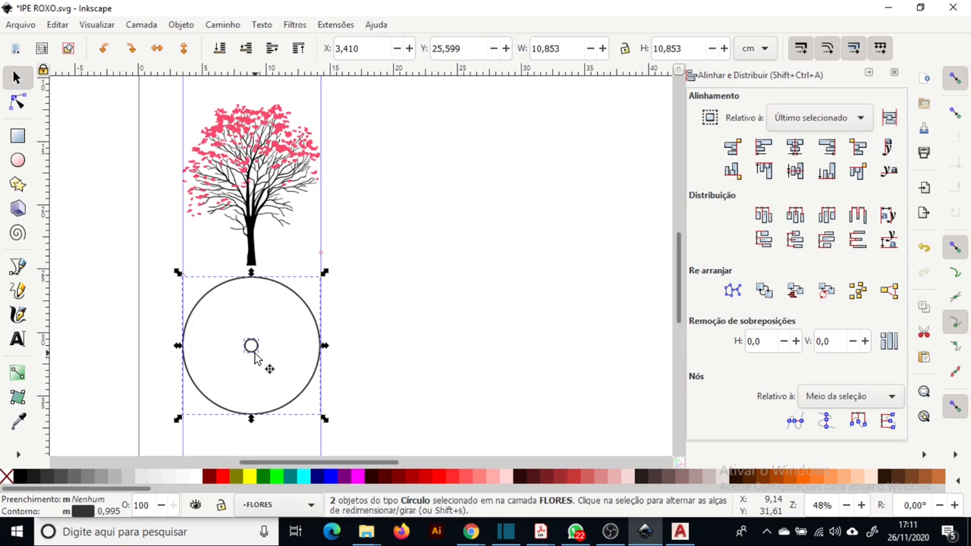
drag(255, 355, 486, 176)
right_click(491, 187)
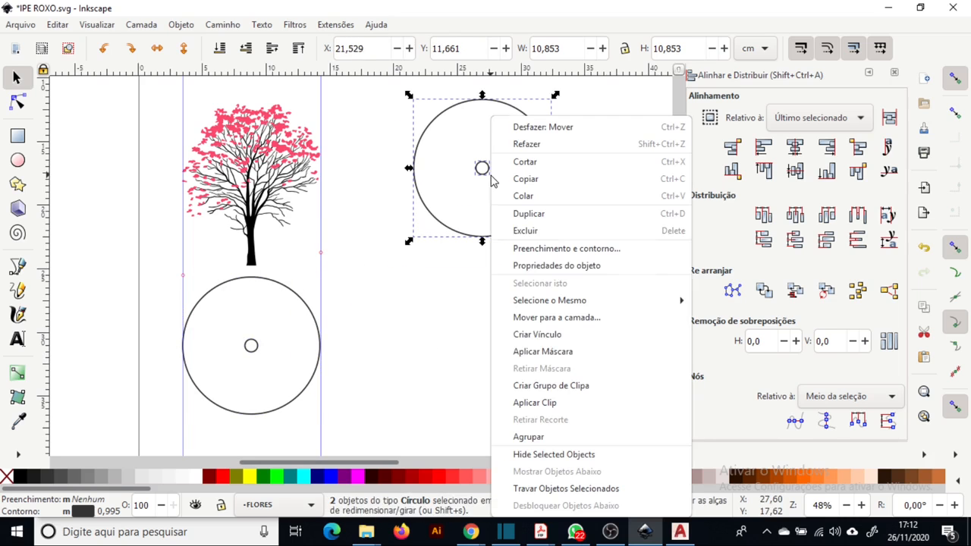
click(578, 438)
click(335, 295)
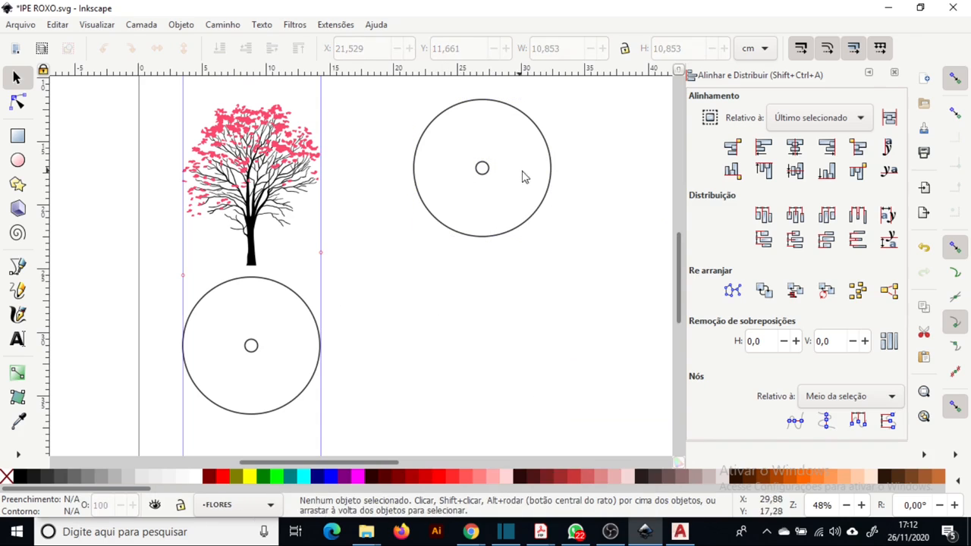
Step: Delete the original's small inner circle and draw a vertical line about 1.8 cm long near the large circle's centre
click(258, 354)
key(Delete)
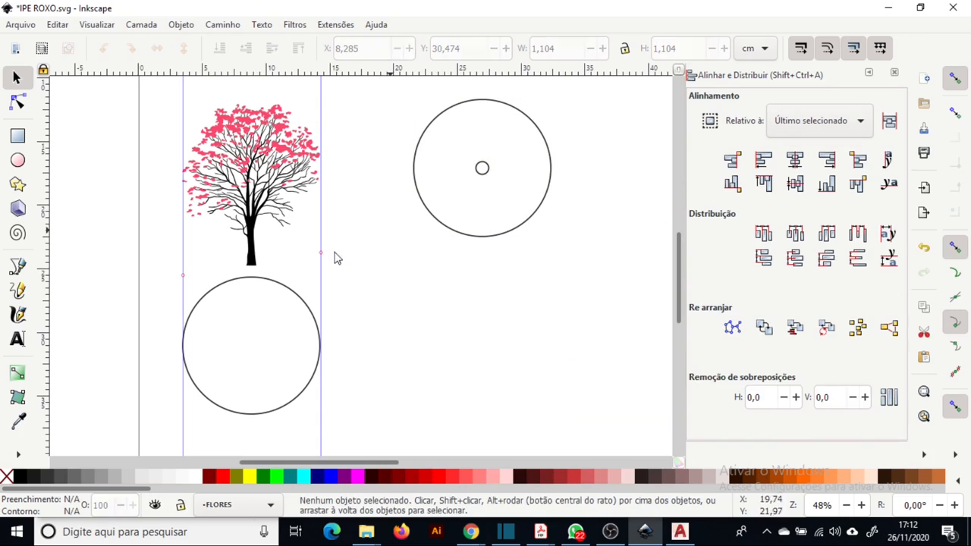
click(18, 290)
drag(249, 336, 250, 353)
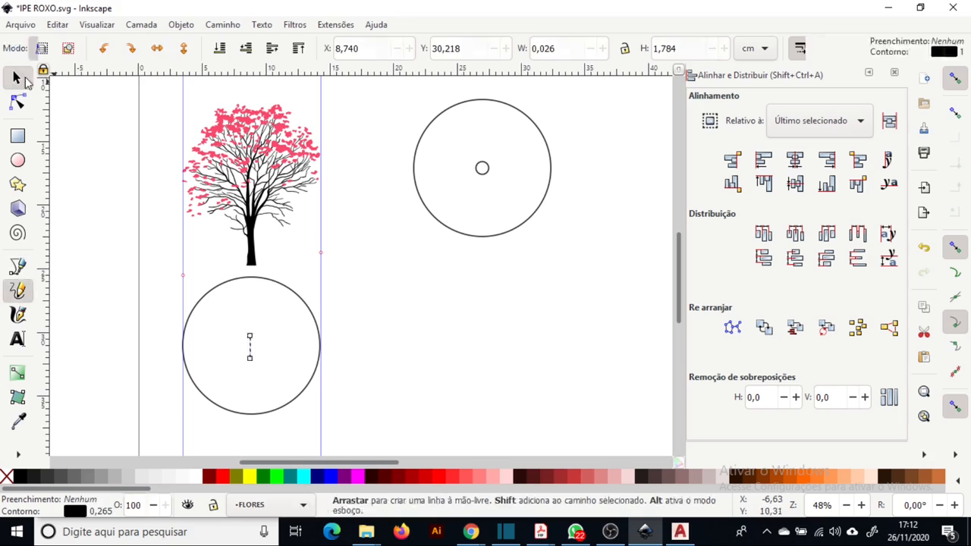
key(s)
click(386, 291)
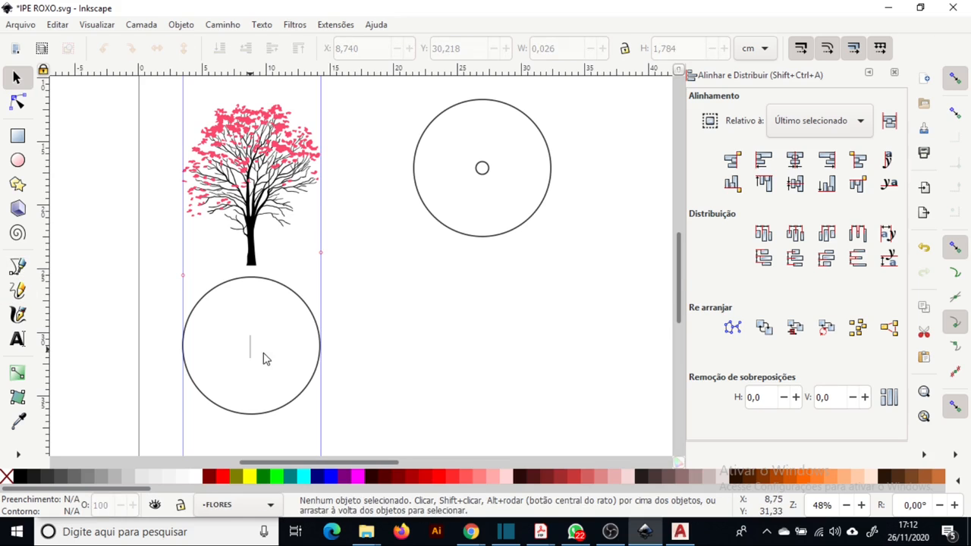
Step: Duplicate the vertical line and rotate the copy 90° about its middle to form a cross
click(250, 350)
scroll(253, 363, up, 5)
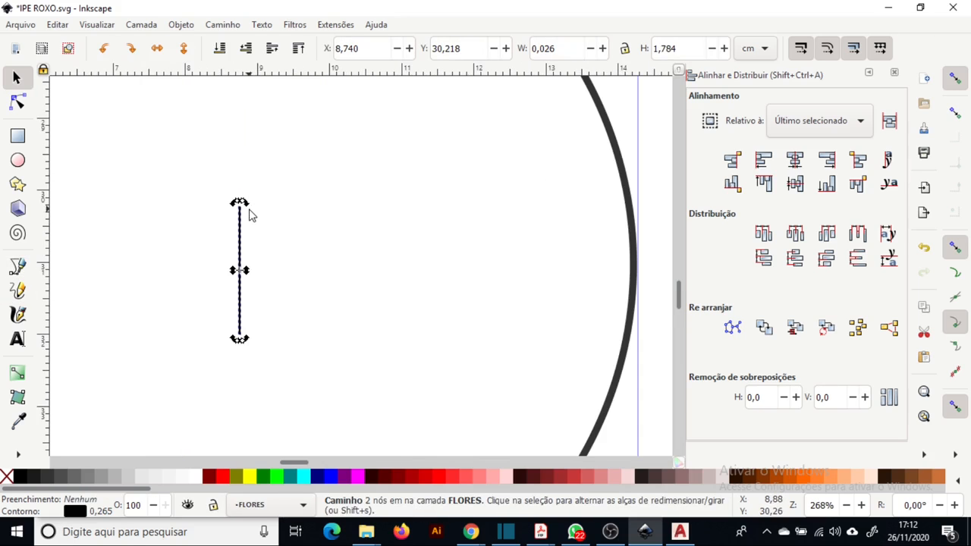
click(249, 214)
drag(245, 205, 187, 271)
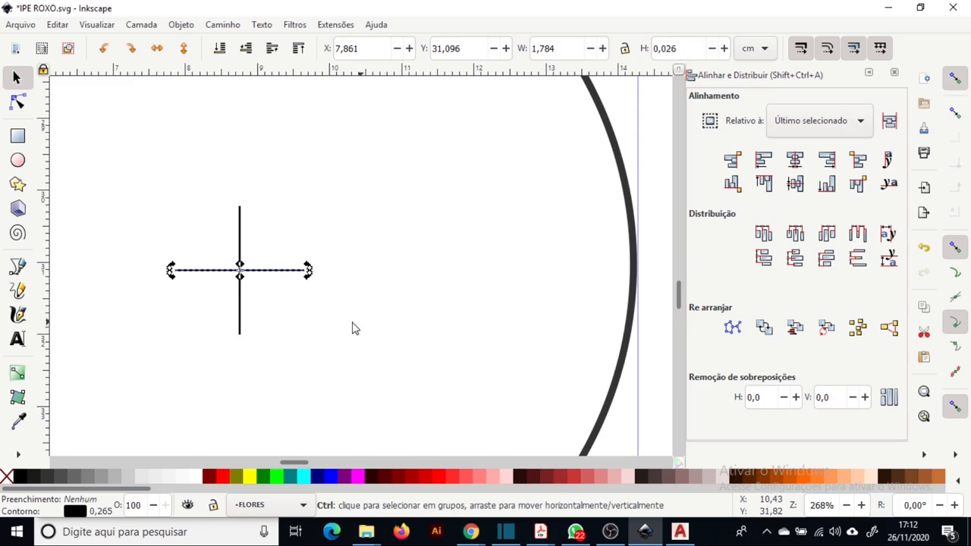
scroll(353, 318, down, 4)
click(494, 291)
Step: Centre the circle and both cross lines on each other horizontally and vertically, relative to the last selected object
drag(182, 444, 586, 182)
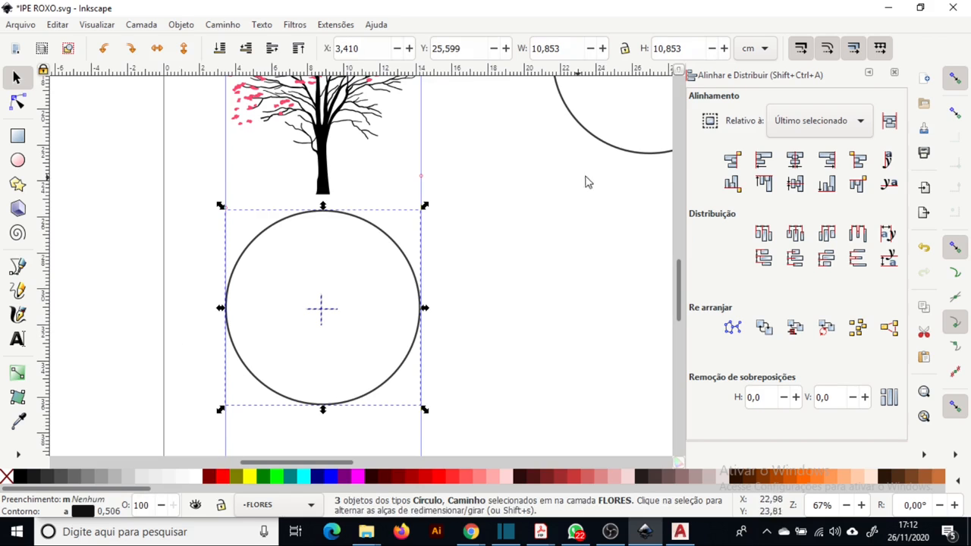
click(794, 162)
click(794, 185)
click(459, 295)
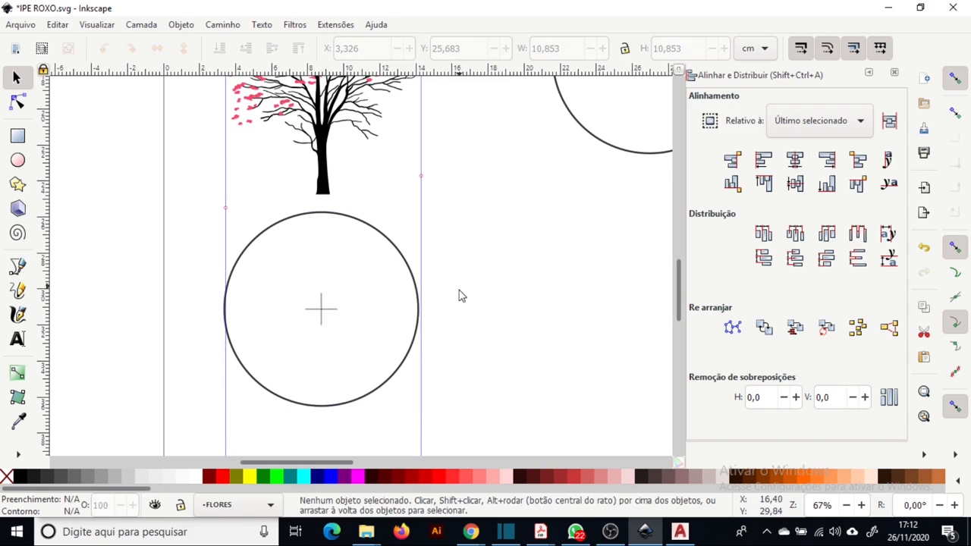
scroll(476, 318, down, 1)
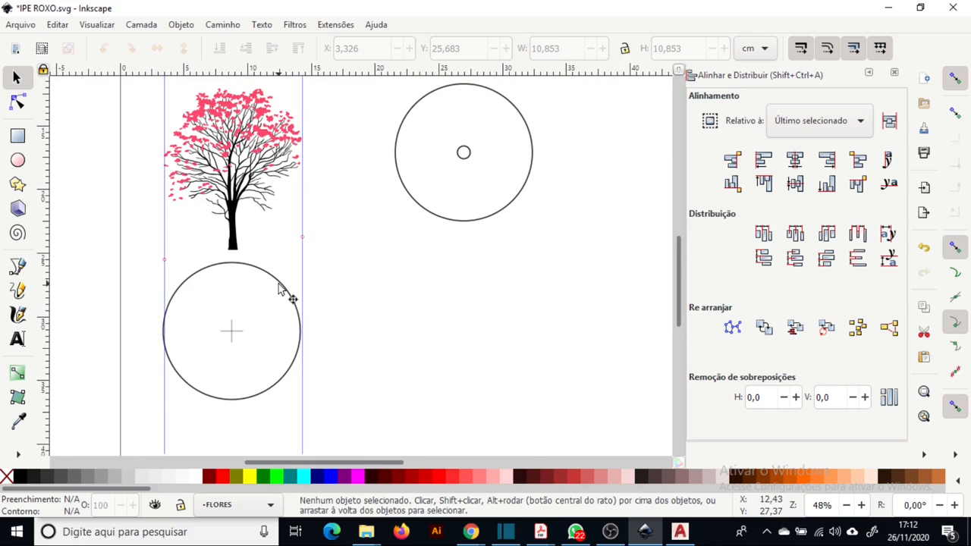
Step: Duplicate the circle around the cross and offset the copy slightly up and to the left
click(281, 291)
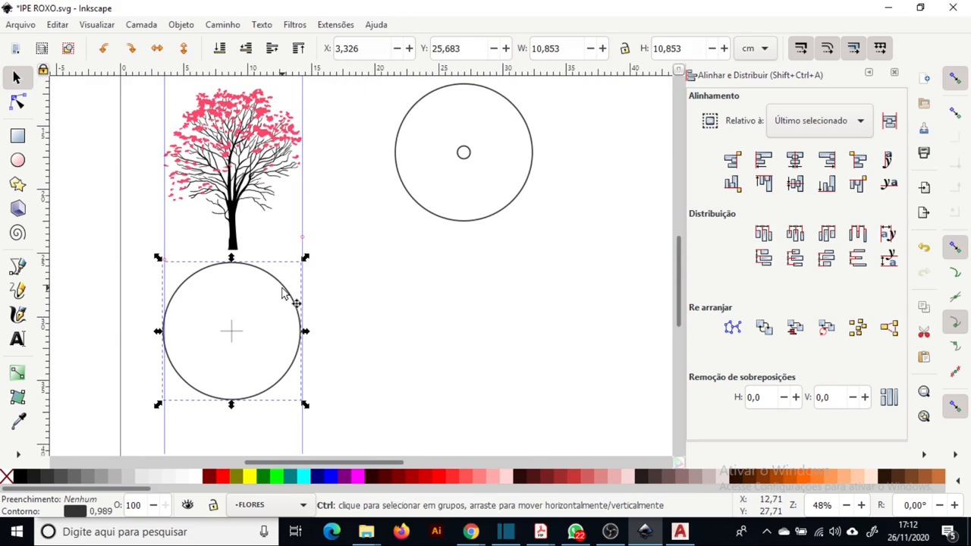
drag(281, 288, 276, 285)
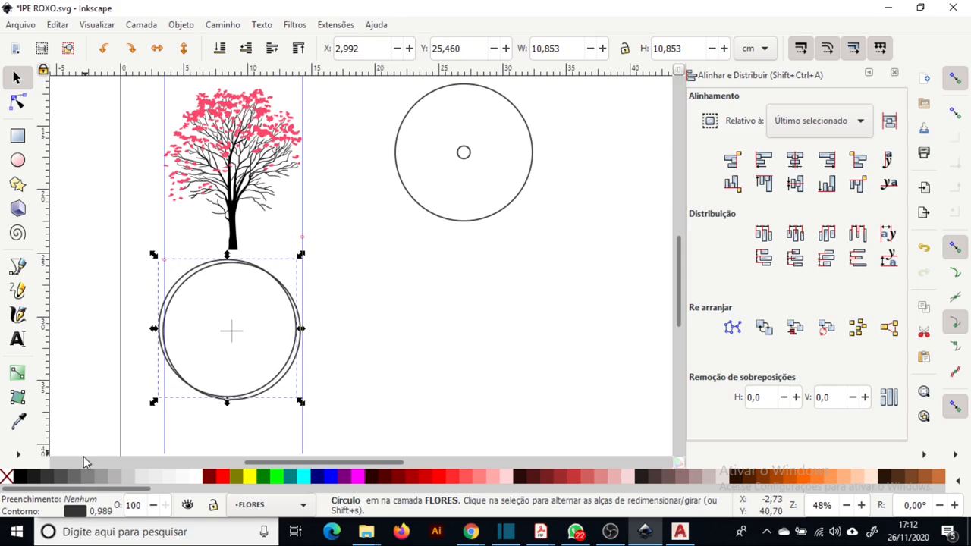
Step: Duplicate the double circle and cross to the empty area beside the tree, and delete the offset circle from the original
key(ctrl+a)
drag(232, 333, 545, 298)
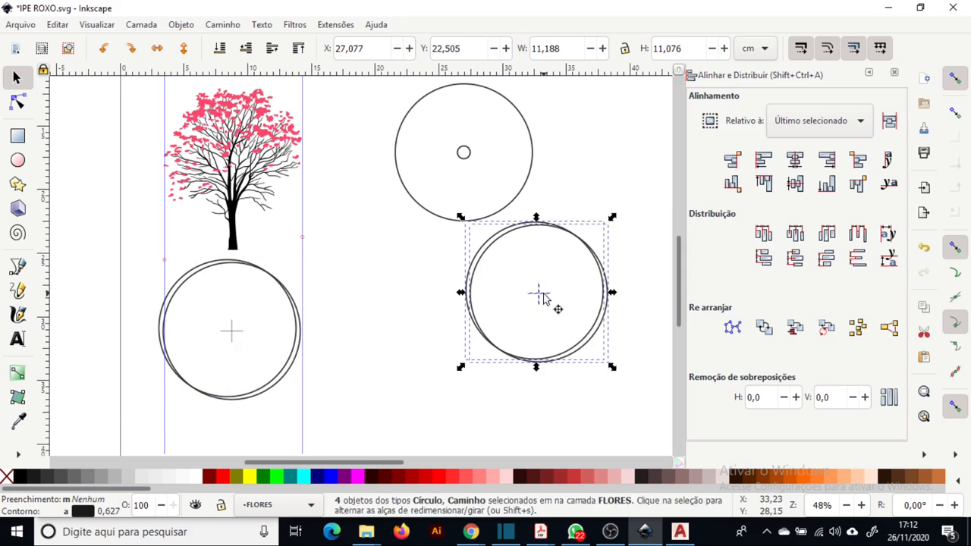
right_click(545, 297)
key(Escape)
key(Escape)
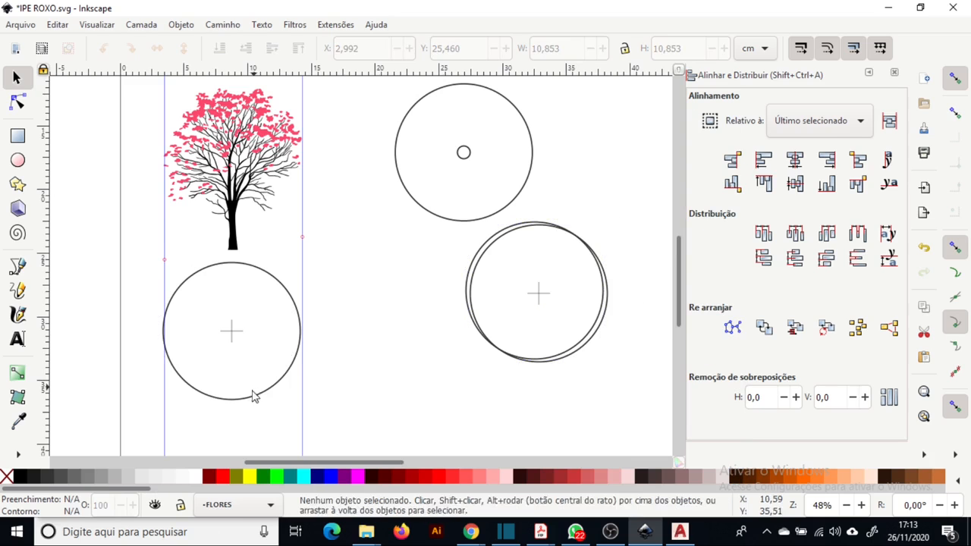
Step: Close the alignment settings and change the outline of the circle below the tree to a medium dashed pattern
ctrl+scroll(251, 401, up, 1)
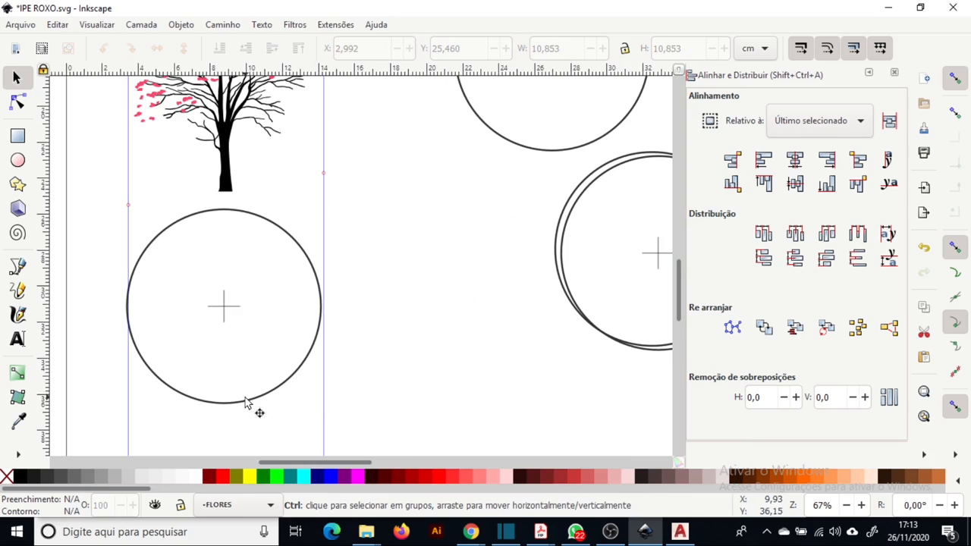
click(297, 250)
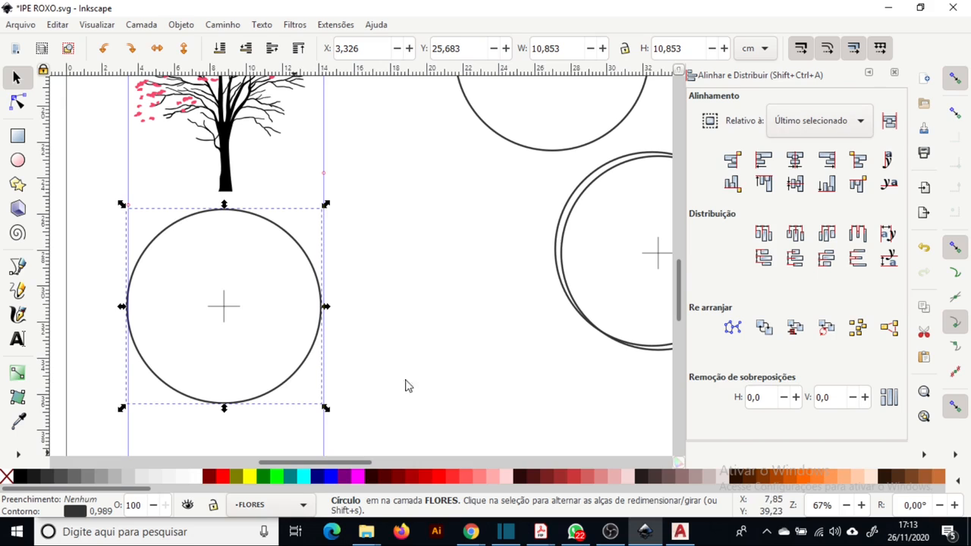
click(894, 72)
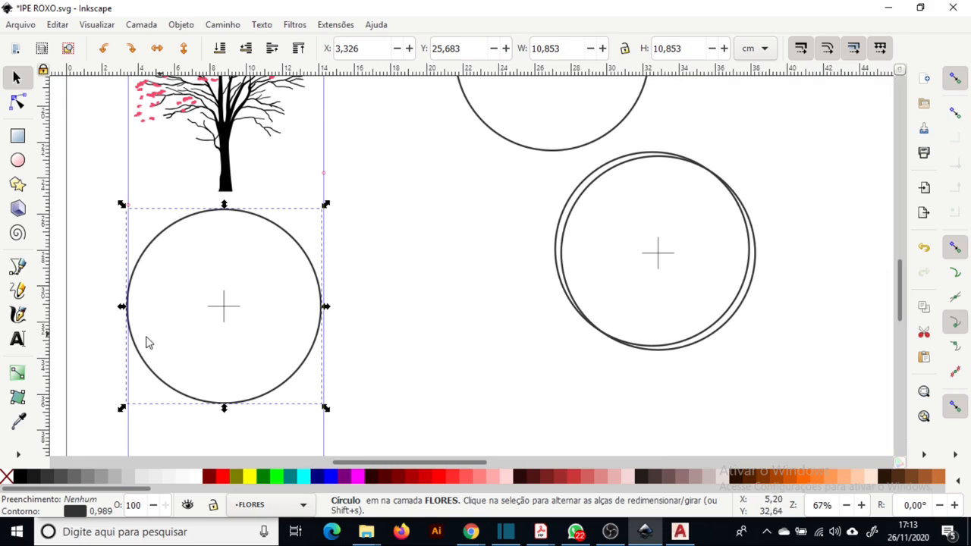
click(96, 518)
click(786, 168)
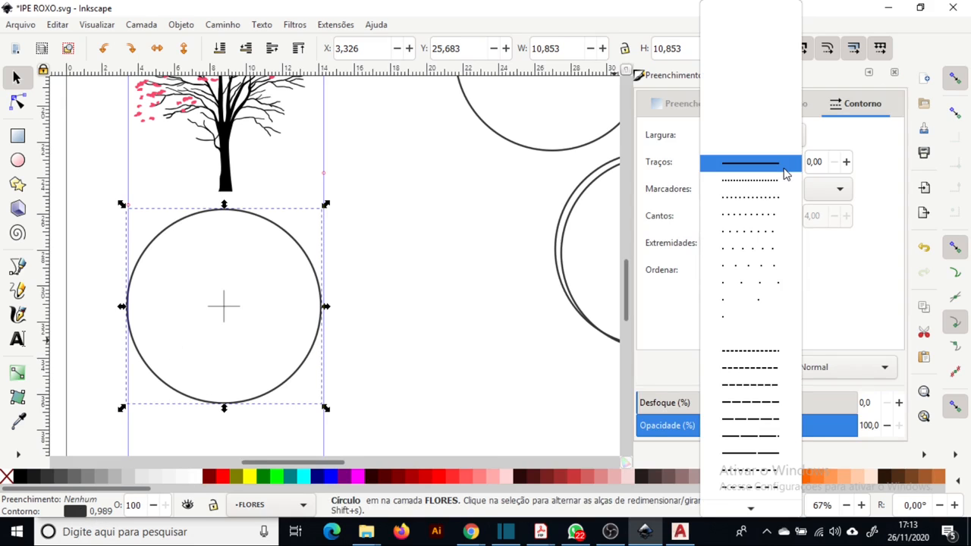
click(768, 297)
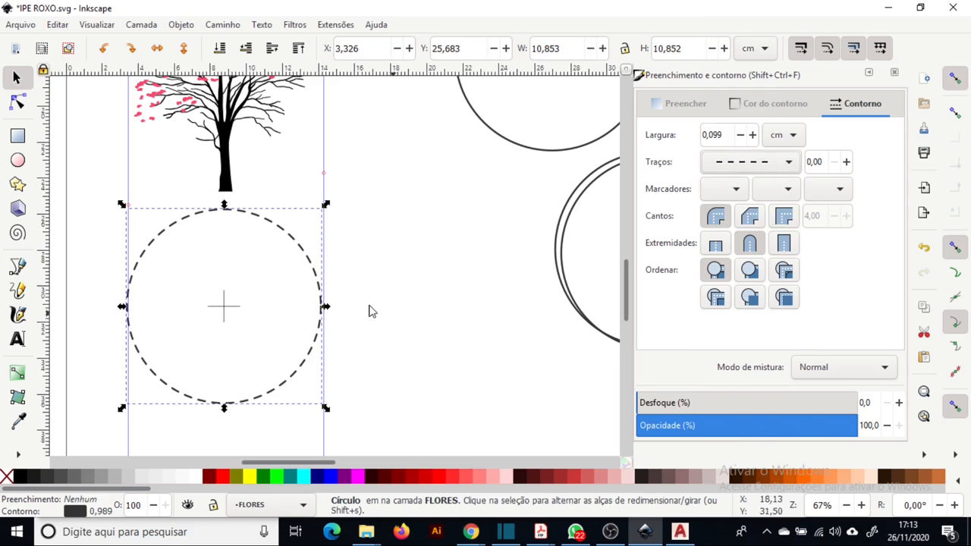
click(444, 287)
Step: Duplicate the dashed circle with its cross to the empty area beside the other symbols, and group the copy
ctrl+scroll(325, 288, down, 1)
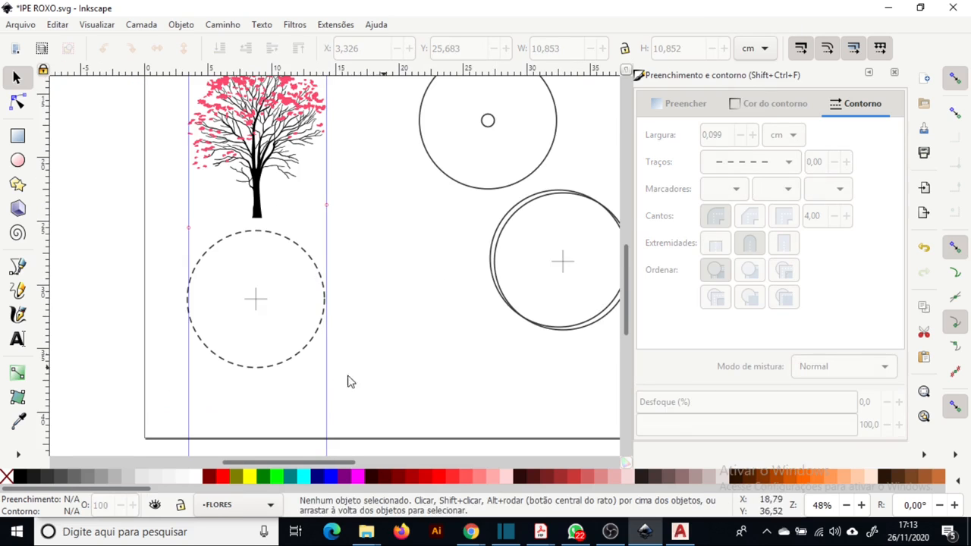
drag(151, 392, 377, 211)
drag(285, 260, 303, 296)
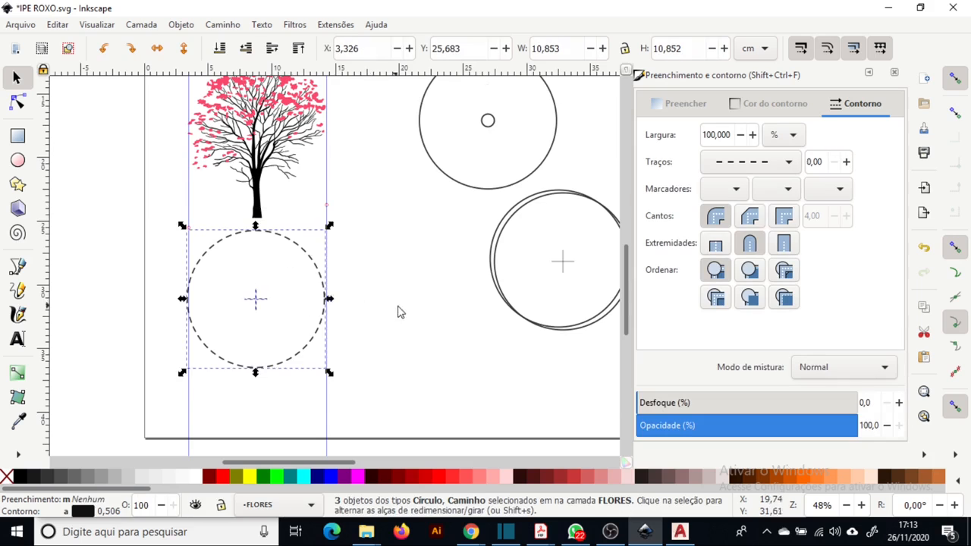
scroll(349, 303, right, 3)
scroll(250, 294, up, 1)
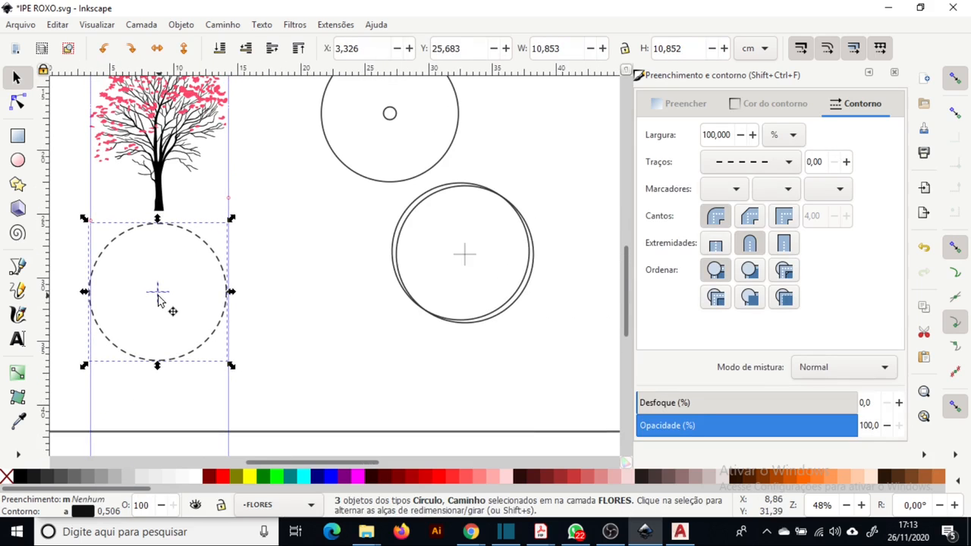
key(ctrl)
mouse_move(158, 300)
mouse_down()
mouse_move(329, 355)
mouse_move(447, 340)
mouse_move(415, 315)
mouse_move(548, 147)
mouse_move(534, 126)
mouse_up()
right_click(330, 355)
click(397, 400)
click(553, 337)
click(167, 284)
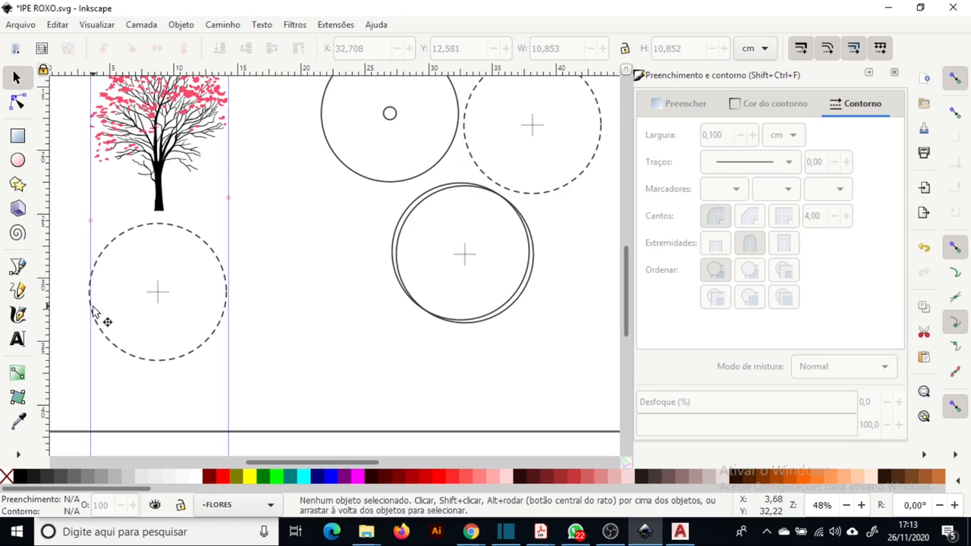
click(121, 237)
scroll(273, 277, left, 3)
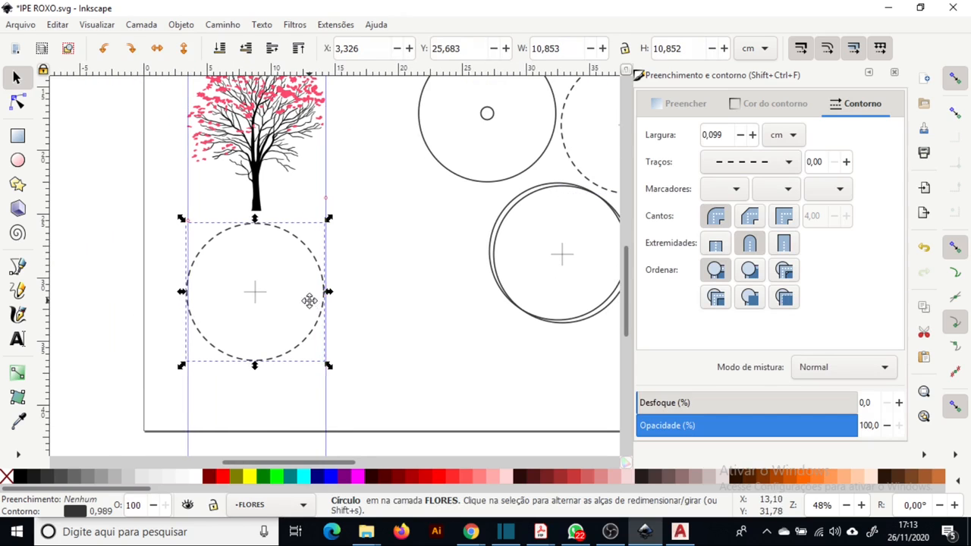
click(384, 275)
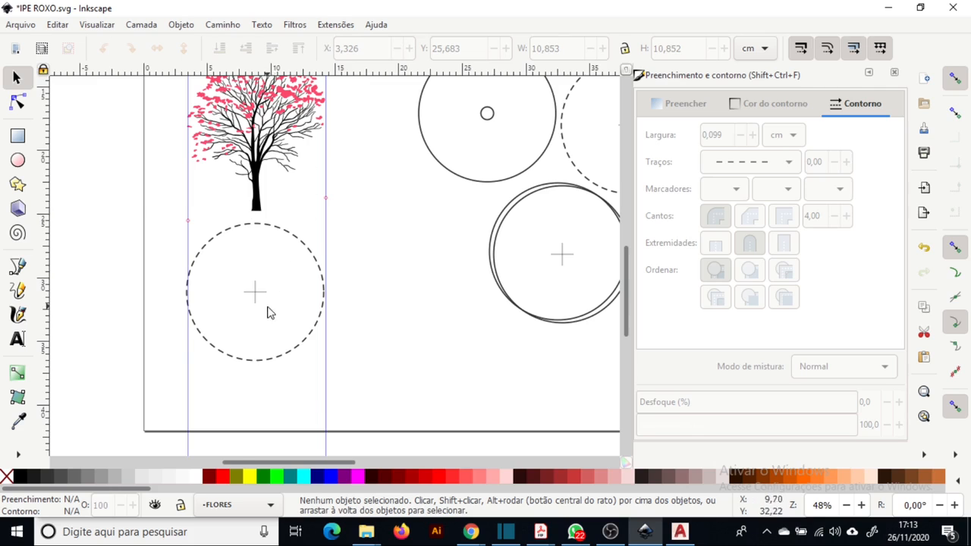
Step: Draw a straight diagonal line up and right from the cross centre, forking its end with two short branch lines
scroll(266, 310, up, 2)
key(p)
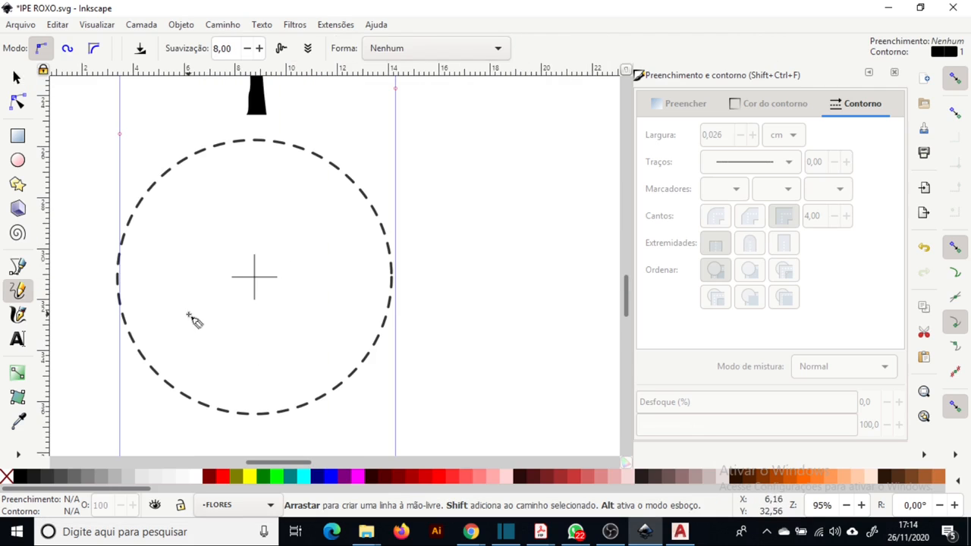
click(254, 277)
click(289, 245)
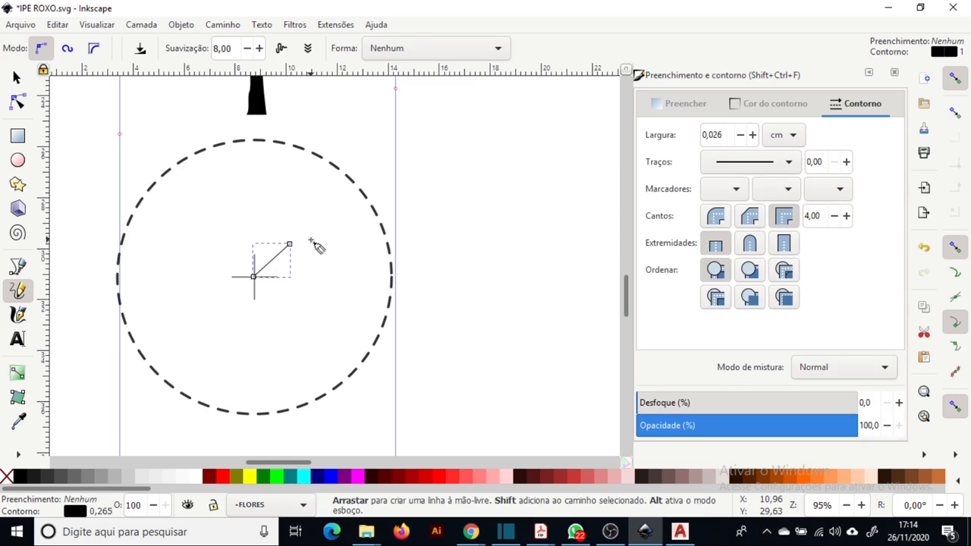
click(291, 244)
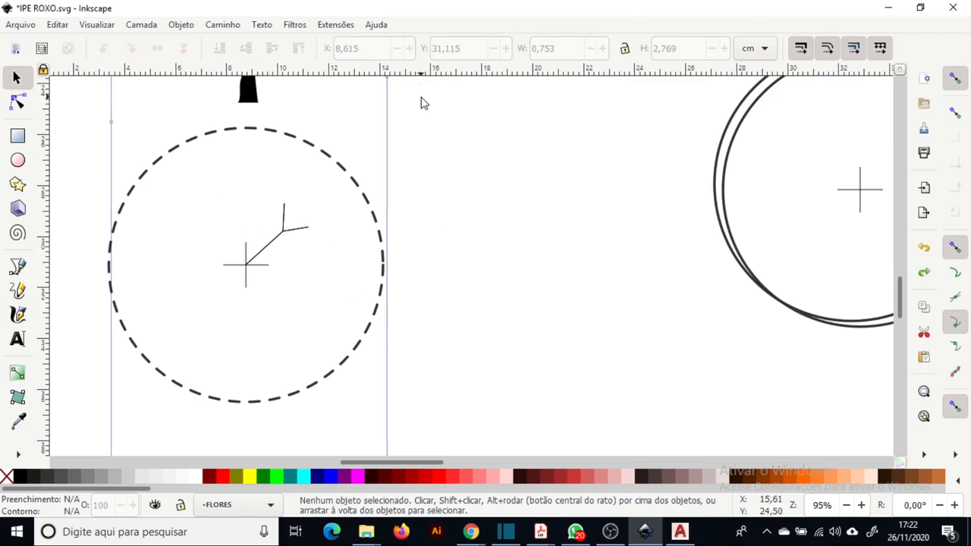
Step: Open the object transformation settings for rotating by an angle
click(182, 25)
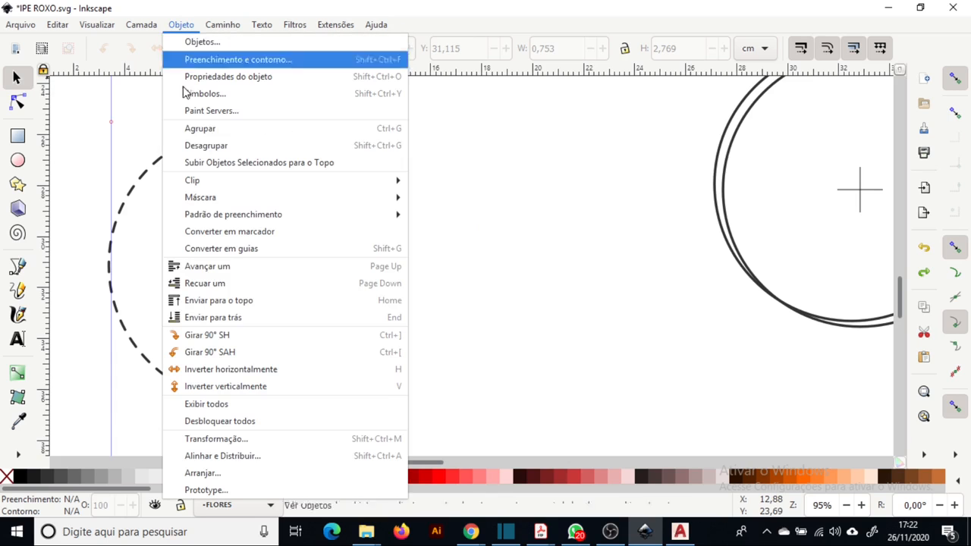
click(234, 437)
double_click(744, 132)
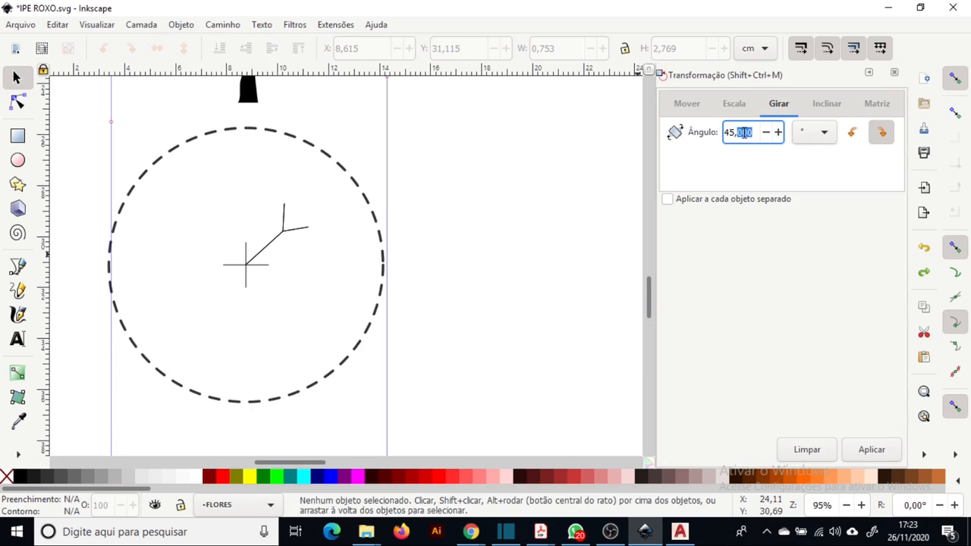
Step: Select the diagonal line and its two short branches and group them
drag(319, 190, 231, 275)
right_click(304, 117)
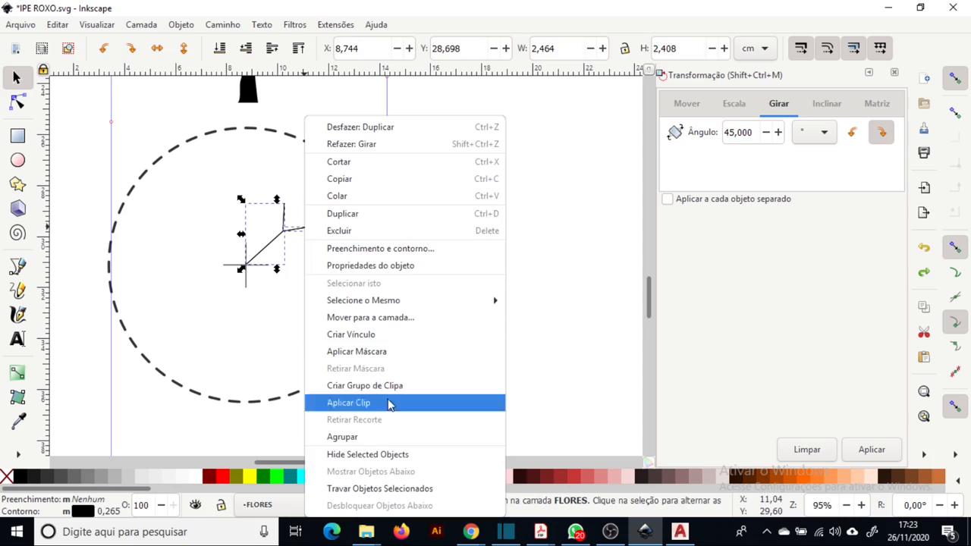
click(407, 439)
Step: Move the branch group's rotation centre onto the intersection of the cross lines
click(278, 241)
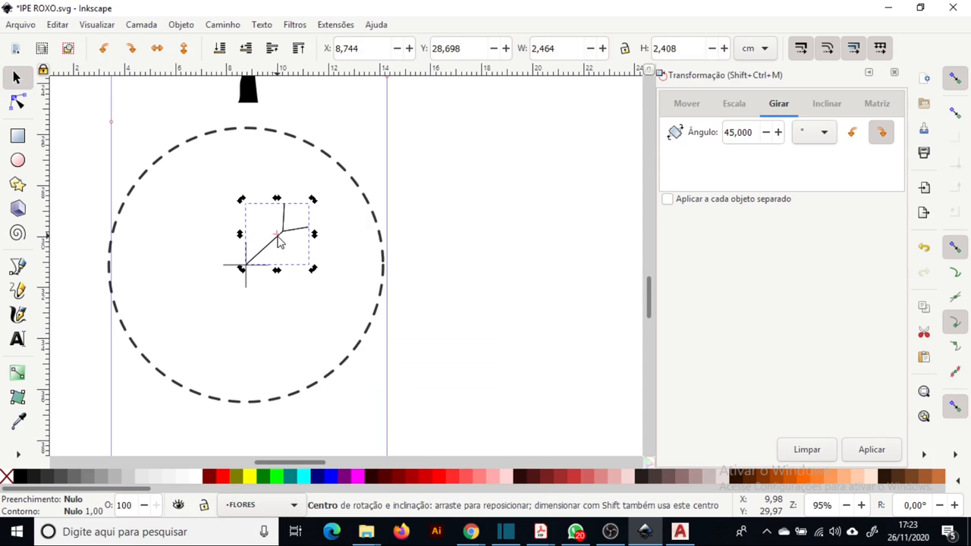
drag(278, 241, 249, 269)
scroll(239, 235, up, 5)
drag(231, 215, 223, 210)
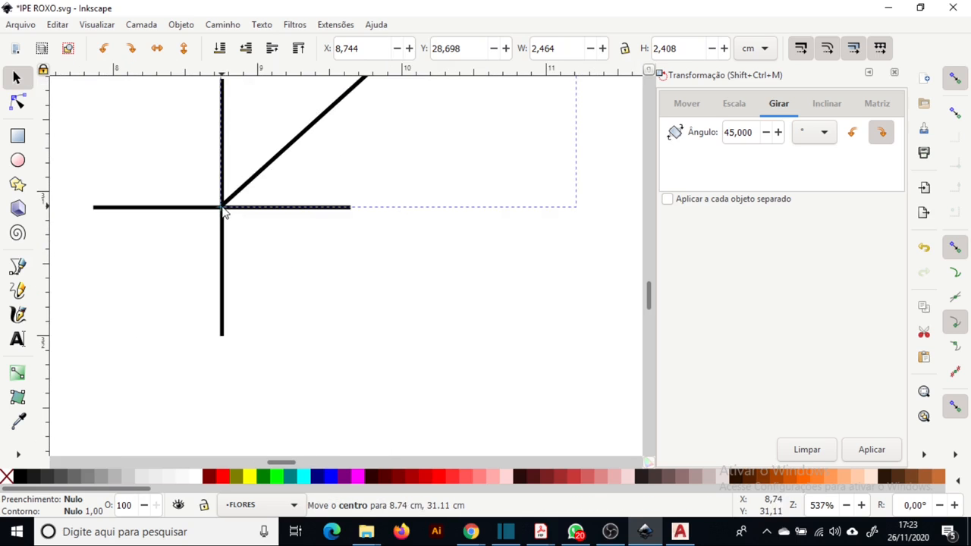
Step: Rotate duplicates of the branch group clockwise about the cross centre at 90° intervals to form four arms, and delete the cross lines
scroll(301, 340, down, 4)
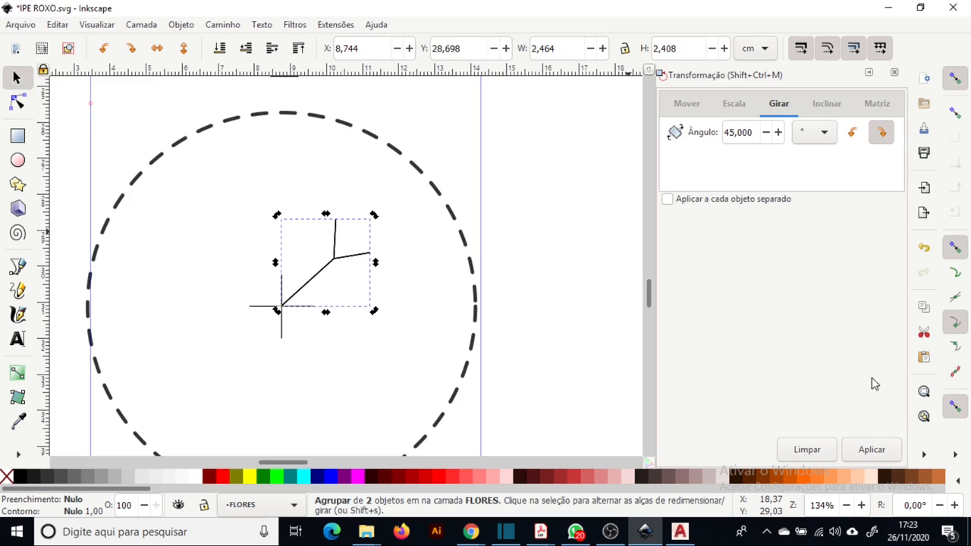
click(872, 449)
click(869, 449)
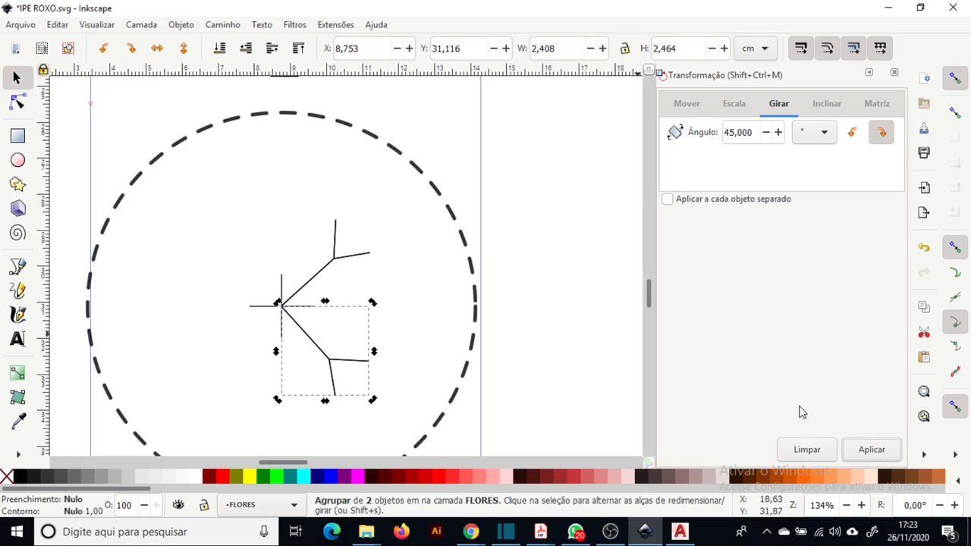
click(869, 449)
click(870, 450)
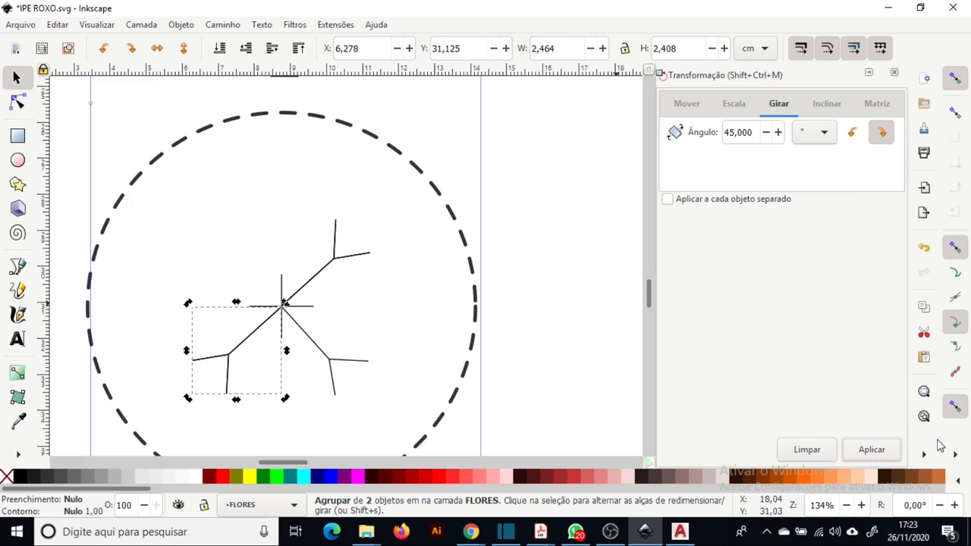
click(871, 449)
click(371, 310)
scroll(371, 326, down, 3)
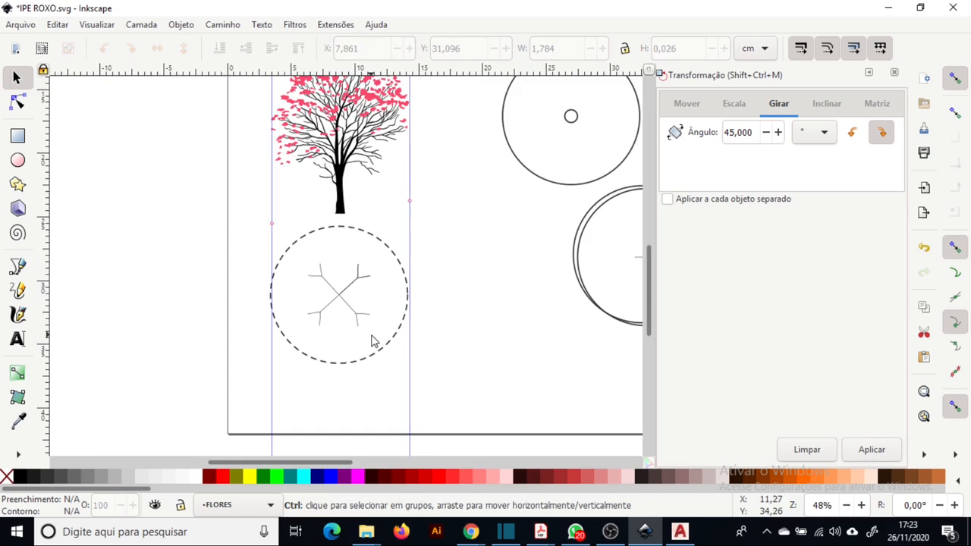
Step: Enlarge a duplicate of the four-arm branch set about its centre to about 6.4 cm wide and rotate it by 45°
scroll(373, 303, up, 1)
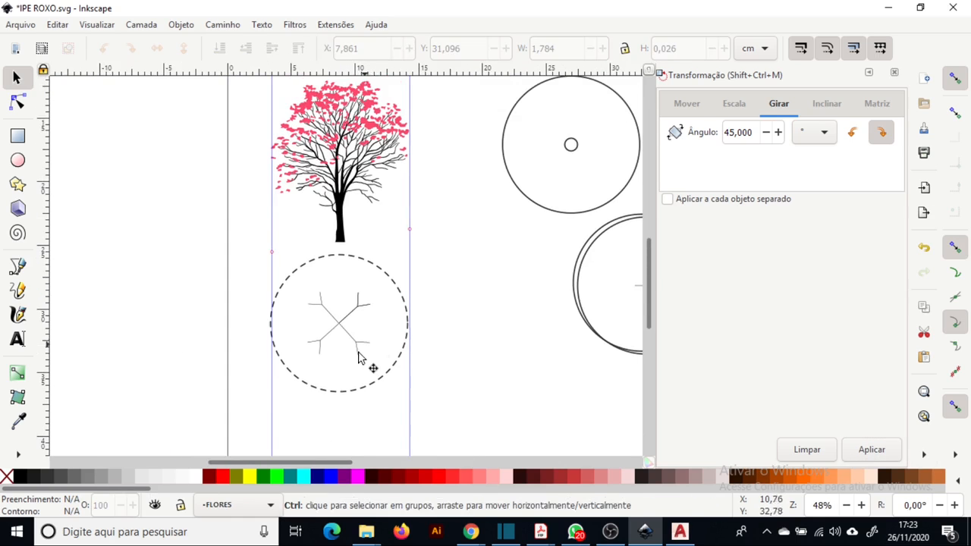
scroll(363, 359, up, 2)
drag(236, 213, 429, 403)
drag(389, 227, 423, 200)
drag(389, 361, 417, 387)
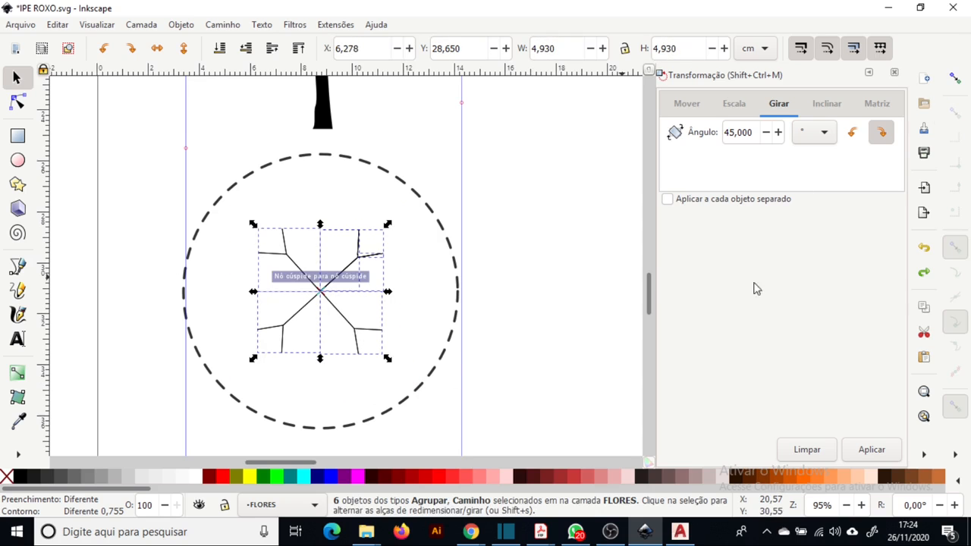
drag(387, 358, 404, 376)
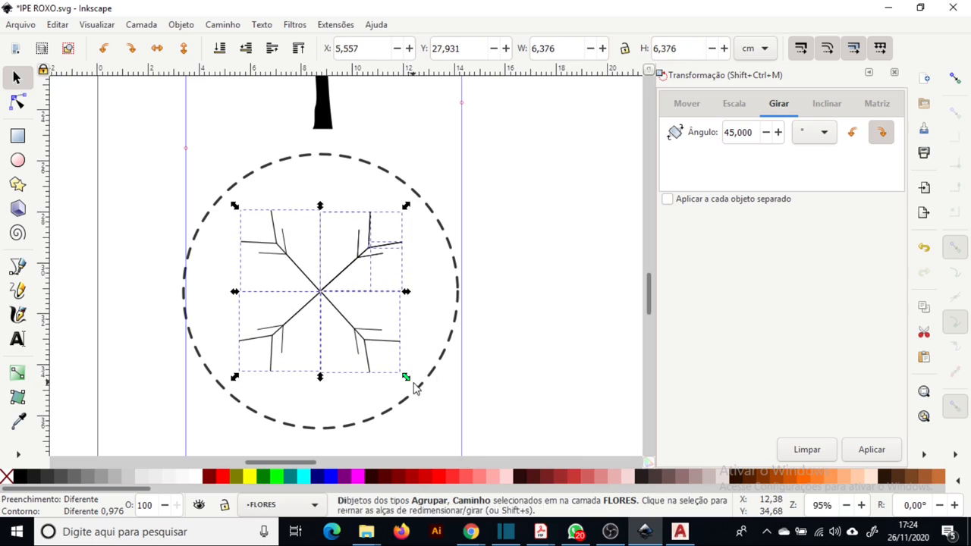
click(952, 80)
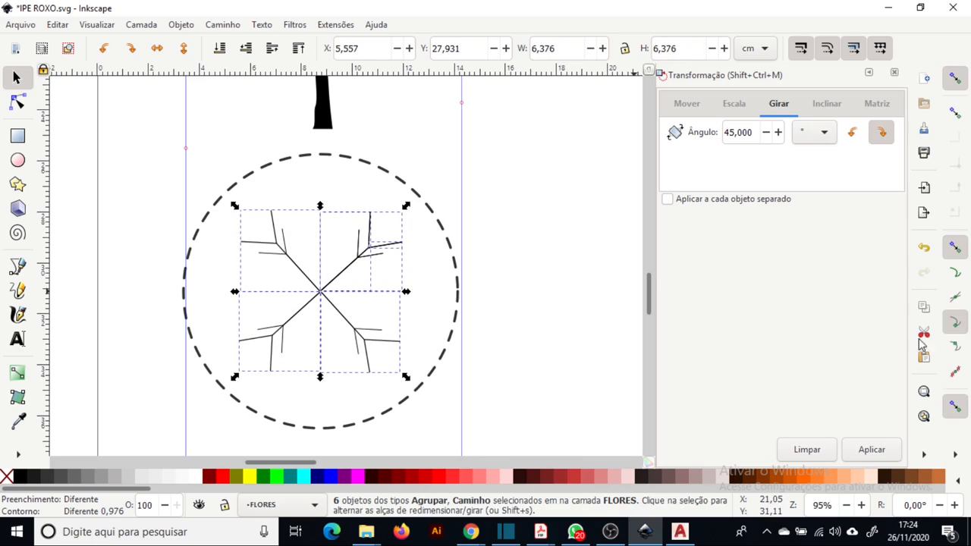
click(871, 450)
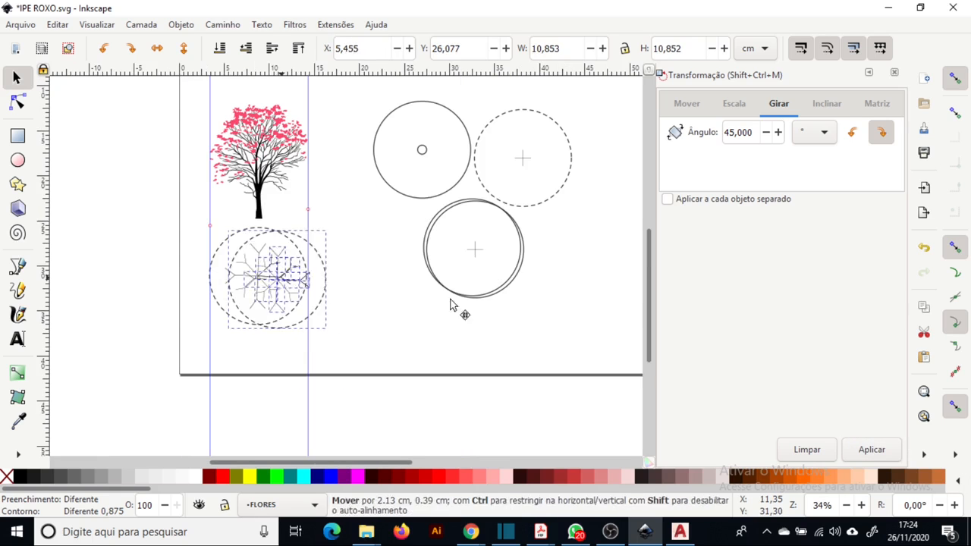
Step: Place a copy of the dashed branch symbol near the page's lower right and give the original circle a continuous stroke
drag(450, 303, 588, 309)
click(379, 306)
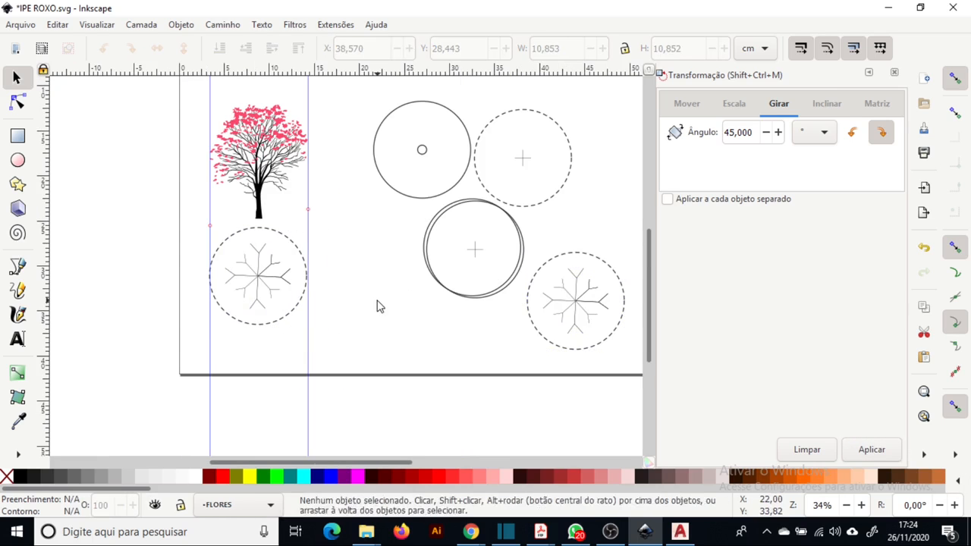
key(ctrl+shift+f)
scroll(287, 326, up, 2)
click(239, 231)
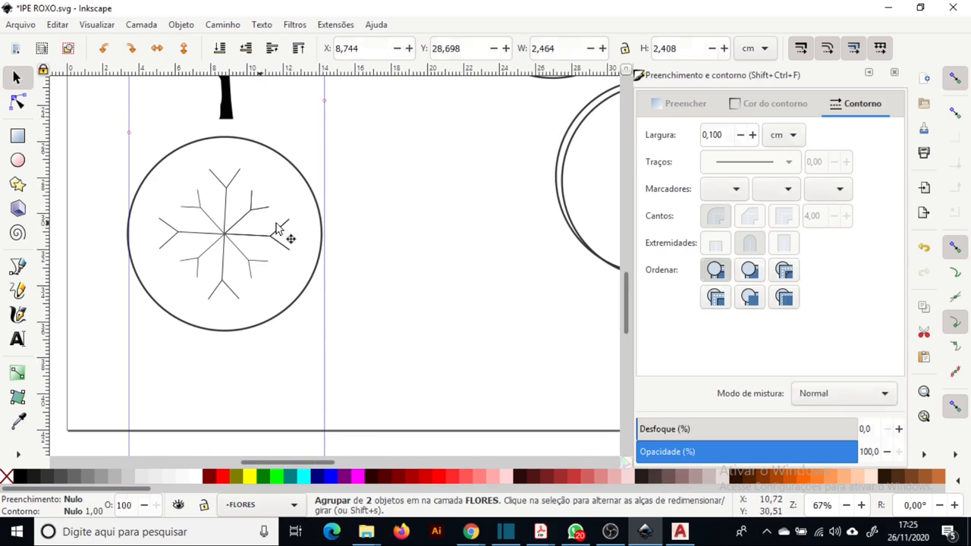
Step: Delete the branch pattern inside the original circle and close the fill and stroke settings
drag(83, 344, 319, 161)
key(Delete)
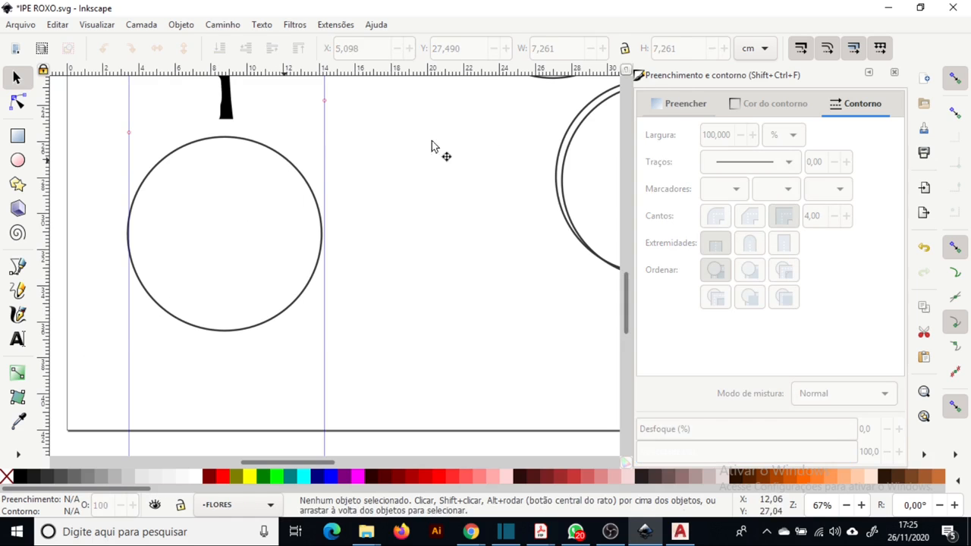
key(Tab)
click(894, 75)
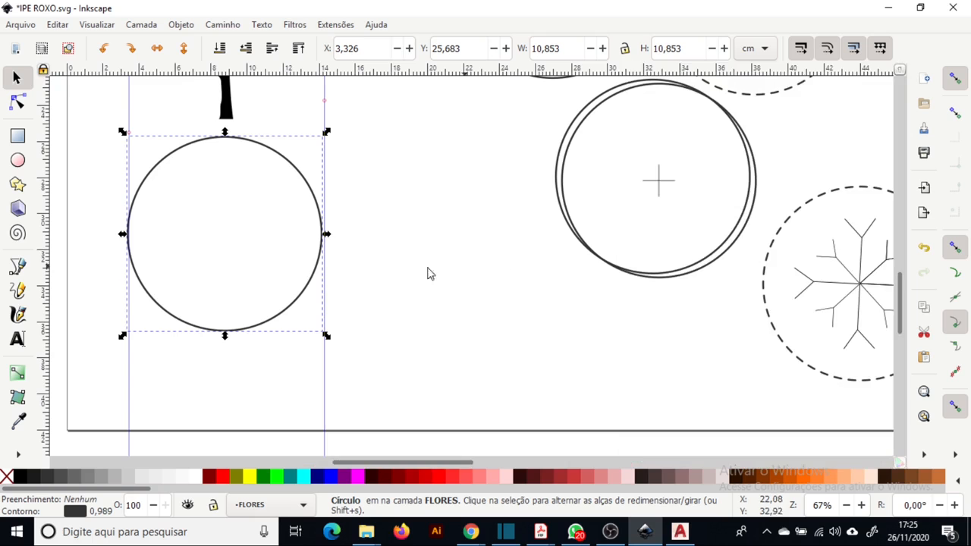
Step: Draw an irregular wavy canopy outline freehand with the Pencil tool, following the circle below the tree and adding occasional inward notches
scroll(333, 306, up, 1)
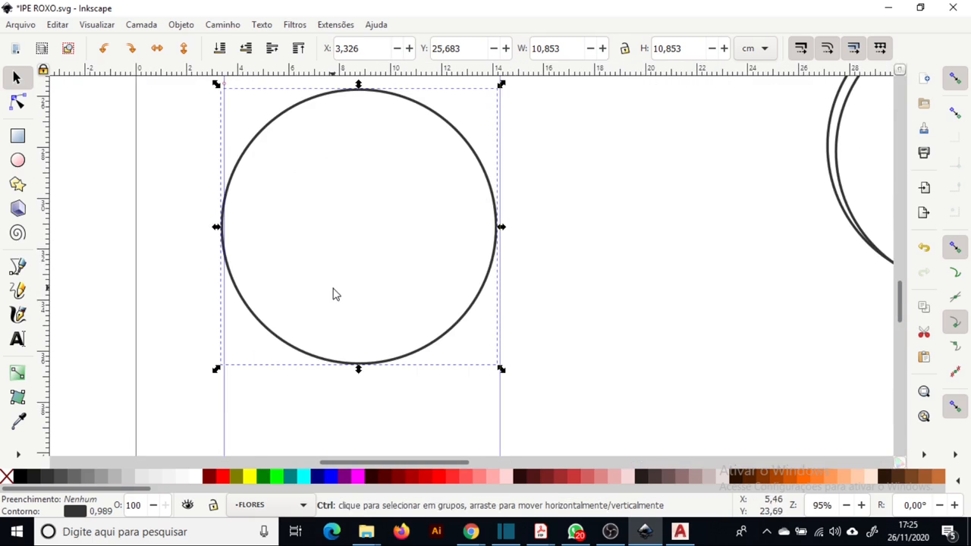
scroll(210, 267, up, 2)
click(210, 267)
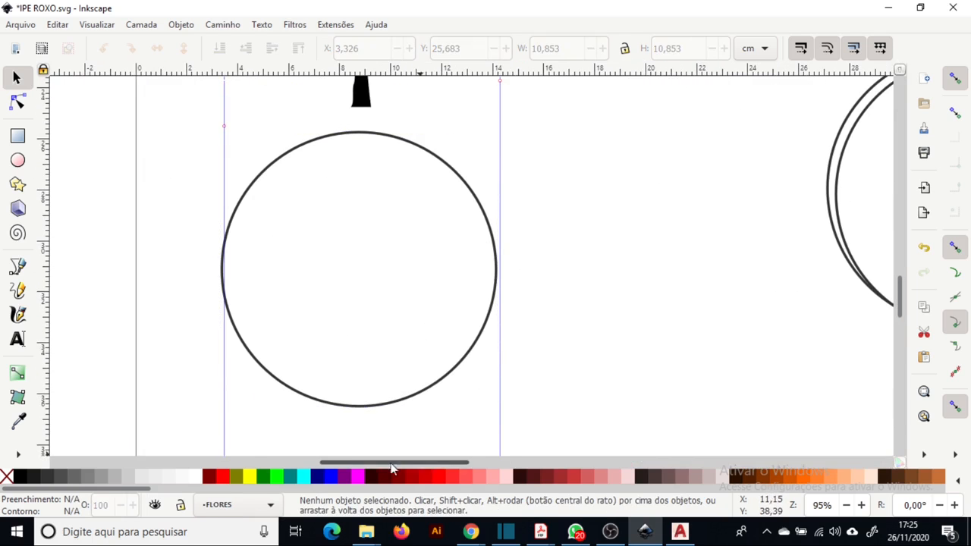
click(20, 293)
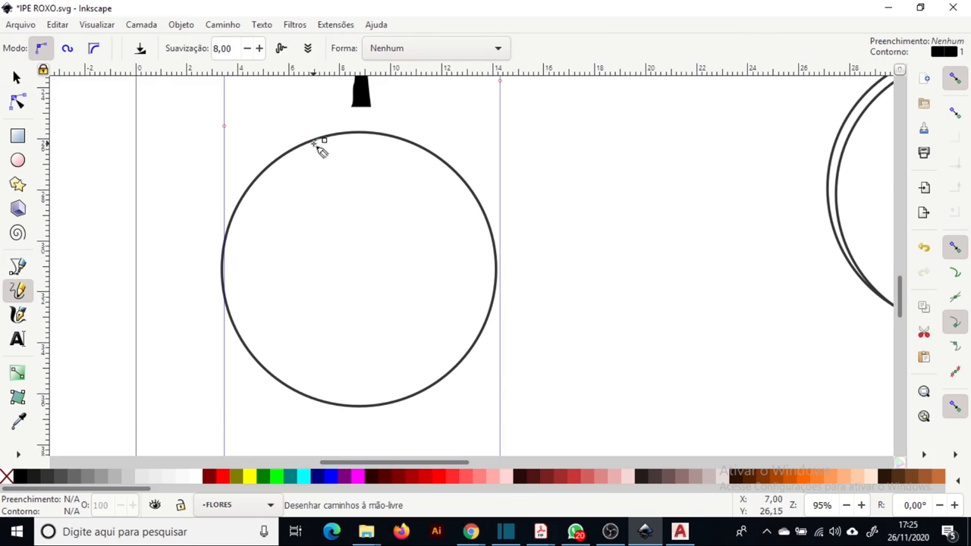
mouse_move(314, 144)
mouse_down()
mouse_move(249, 190)
mouse_move(232, 227)
mouse_move(322, 391)
mouse_move(372, 405)
mouse_move(471, 359)
mouse_move(486, 343)
mouse_move(499, 264)
mouse_up()
drag(324, 140, 424, 148)
mouse_move(424, 149)
mouse_down()
mouse_move(452, 175)
mouse_move(464, 221)
mouse_move(453, 231)
mouse_up()
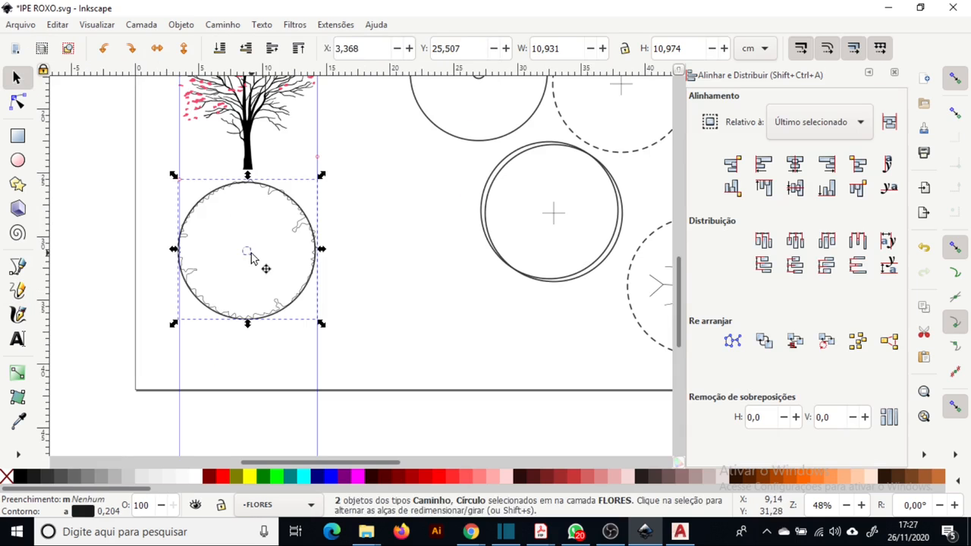
Step: Move the wavy outline and its small centre circle off the base circle to its lower right, and thicken their strokes
drag(256, 260, 408, 310)
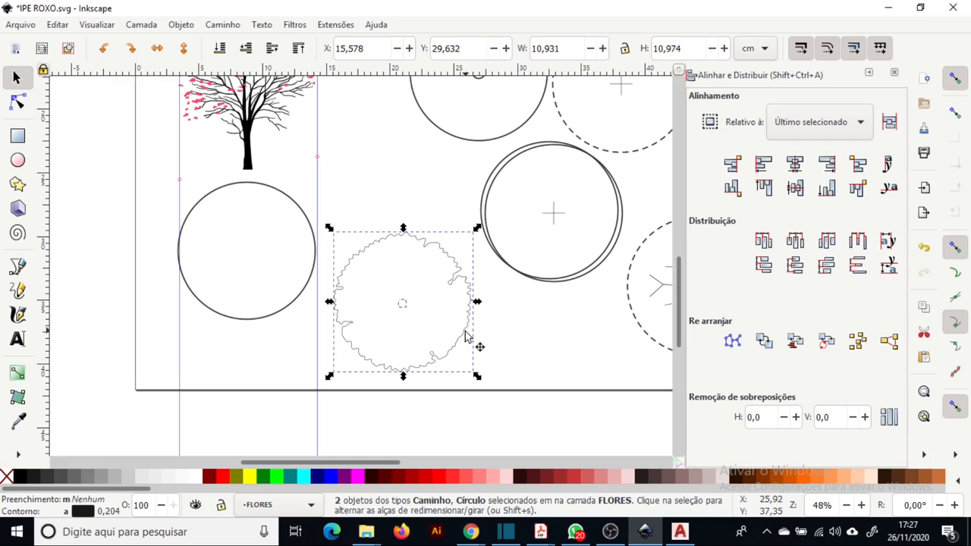
drag(468, 336, 468, 327)
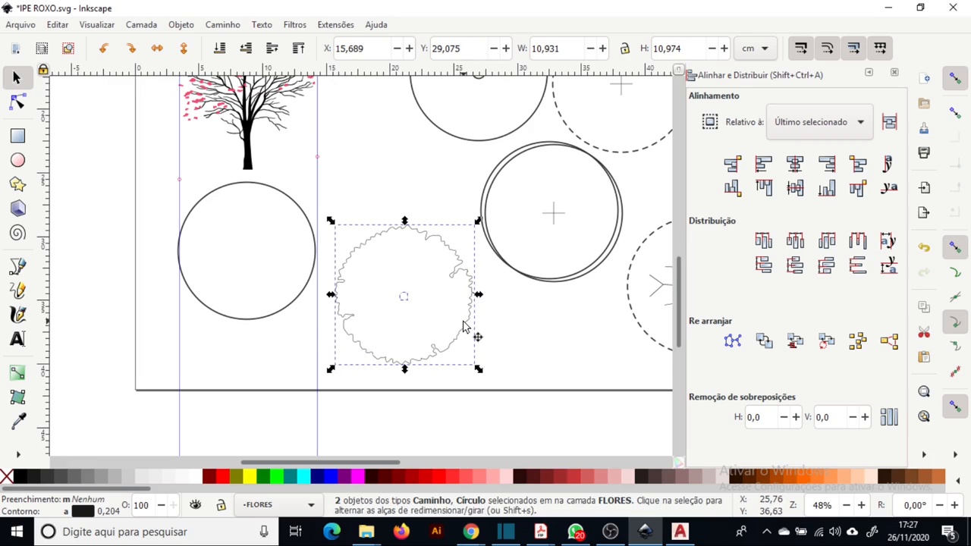
right_click(469, 326)
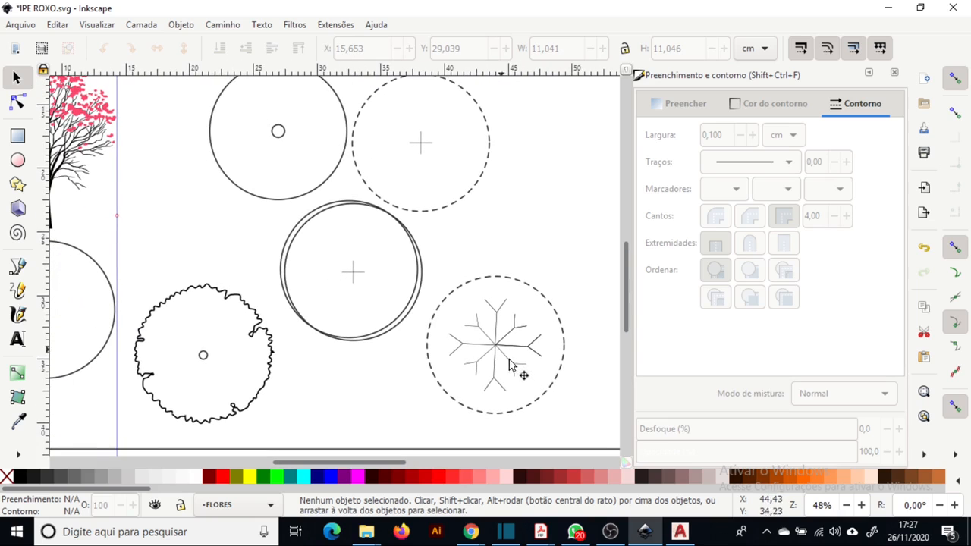
Step: Add a layer named ARVORE PLANTA above the TRONCO GALHOS layer
ctrl+scroll(410, 337, down, 1)
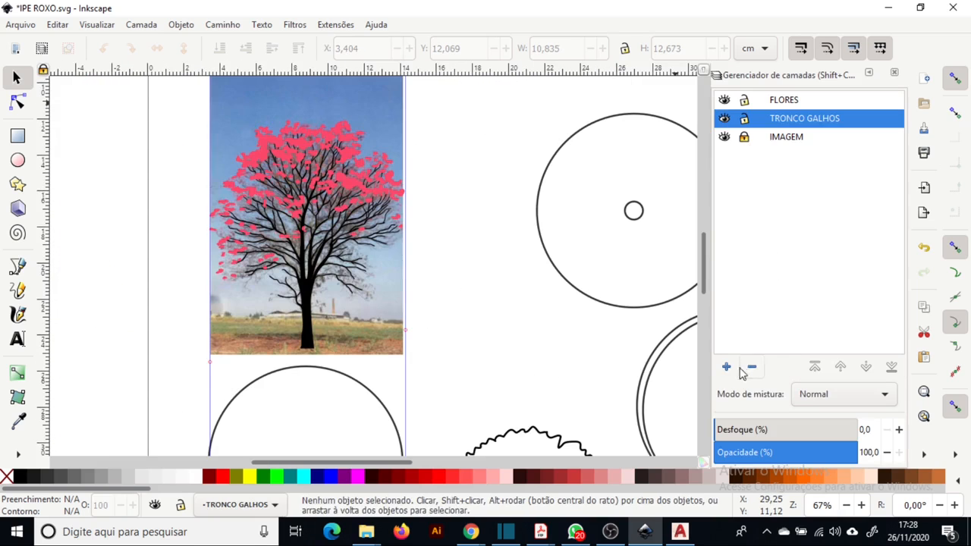
click(740, 369)
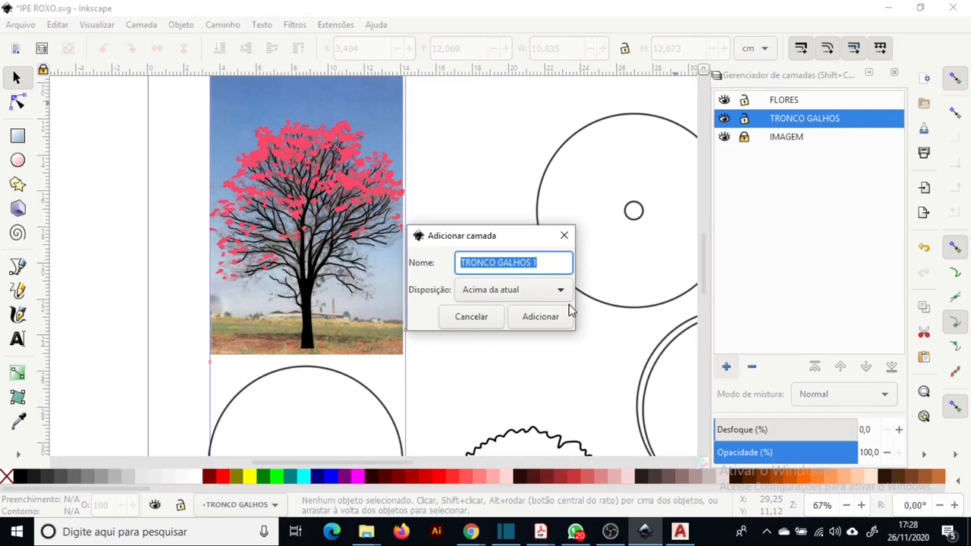
text(ARVORE PLANTA)
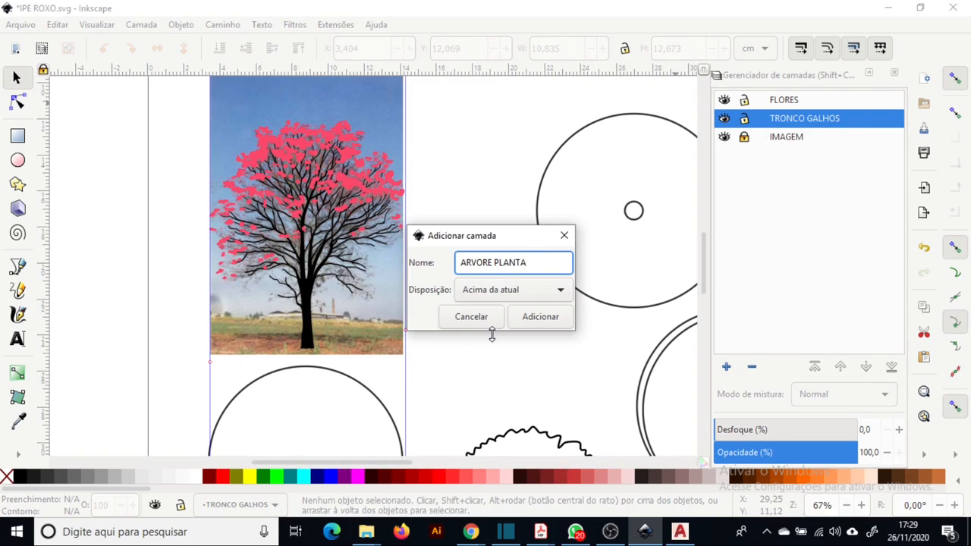
click(540, 317)
Step: Select the four plan-view tree symbols on the page and move them to the ARVORE PLANTA layer
ctrl+scroll(431, 181, down, 3)
drag(402, 188, 669, 418)
right_click(507, 379)
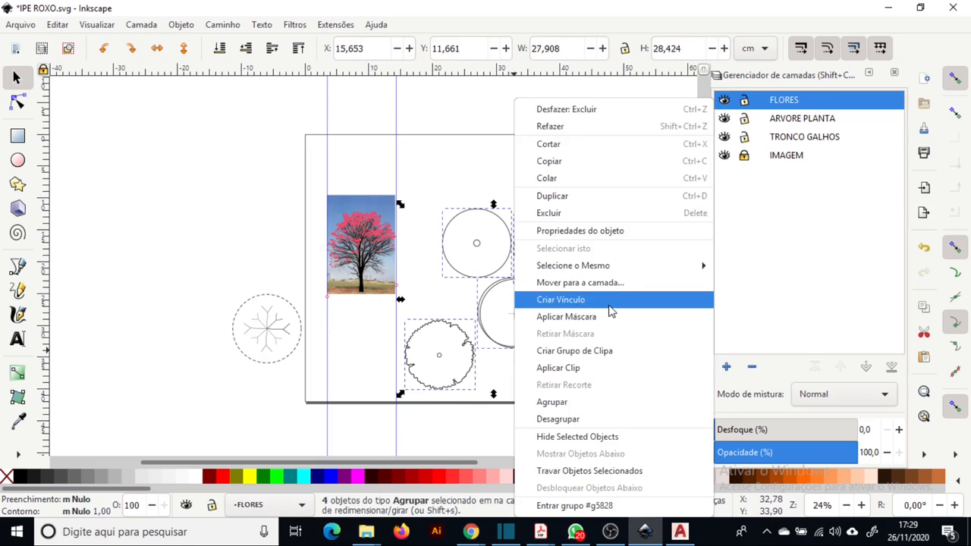
click(669, 280)
click(513, 241)
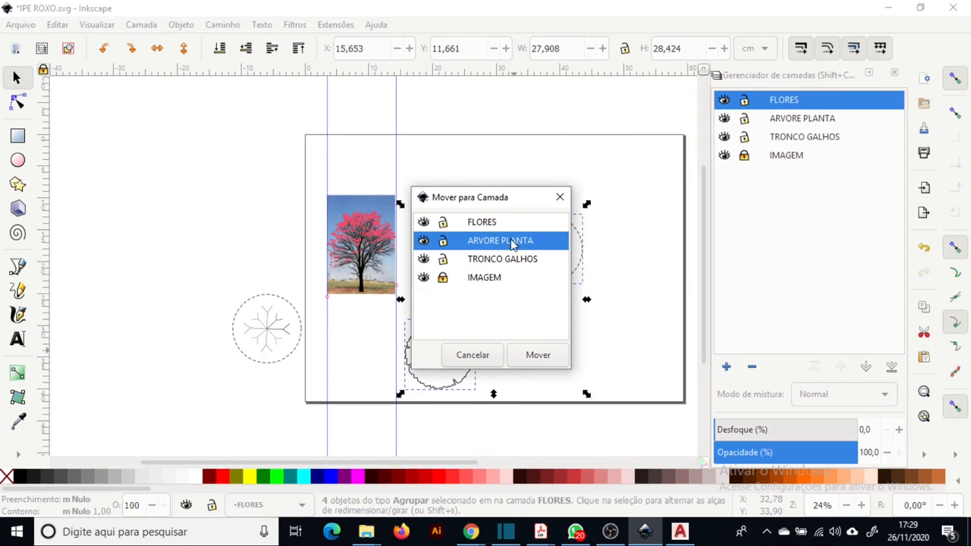
click(536, 355)
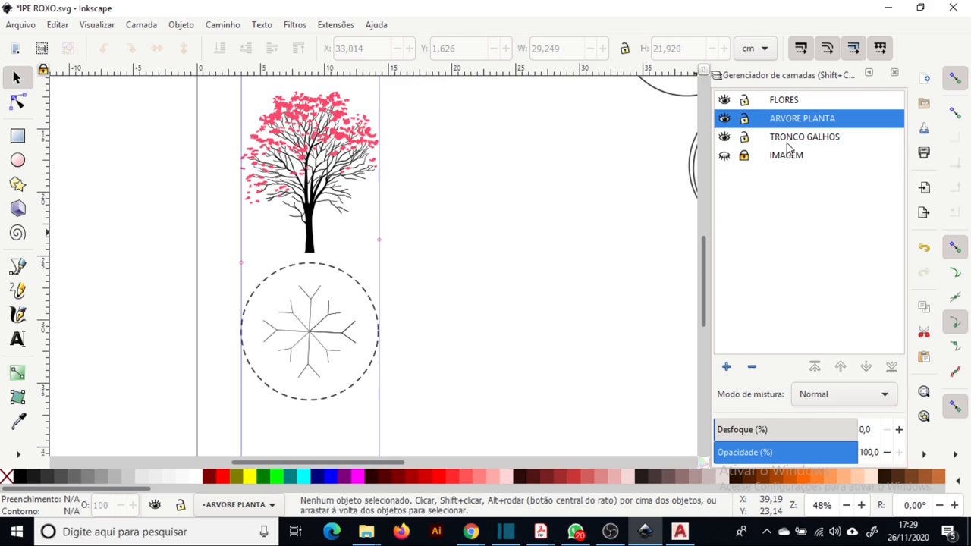
Step: Hide the ARVORE PLANTA and TRONCO GALHOS layers, then select all the pink flowers and group them
click(795, 140)
click(724, 118)
click(725, 137)
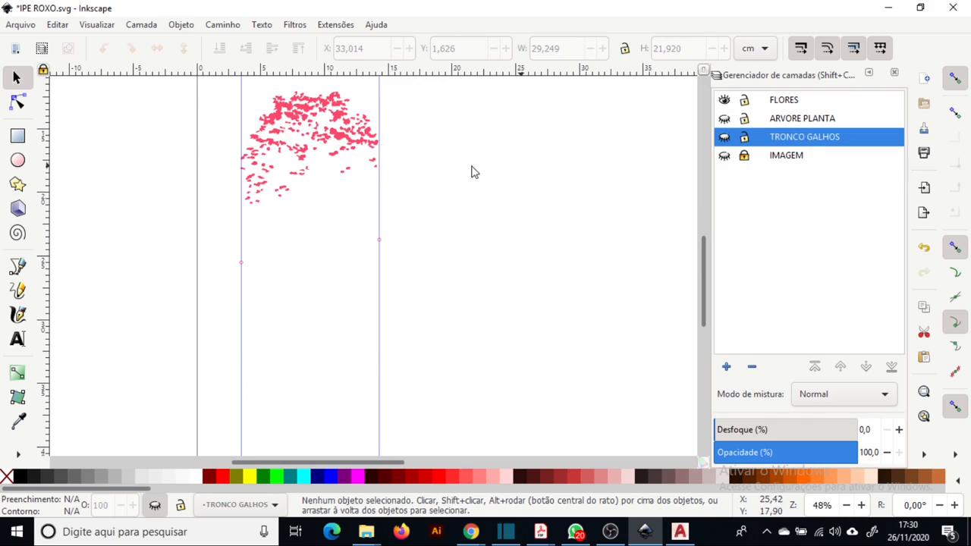
scroll(385, 177, up, 1)
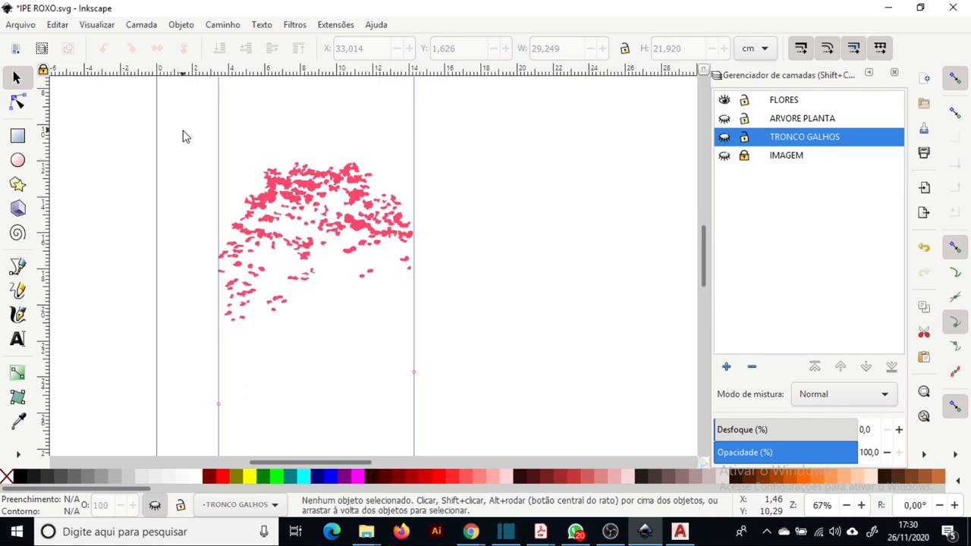
drag(185, 134, 508, 374)
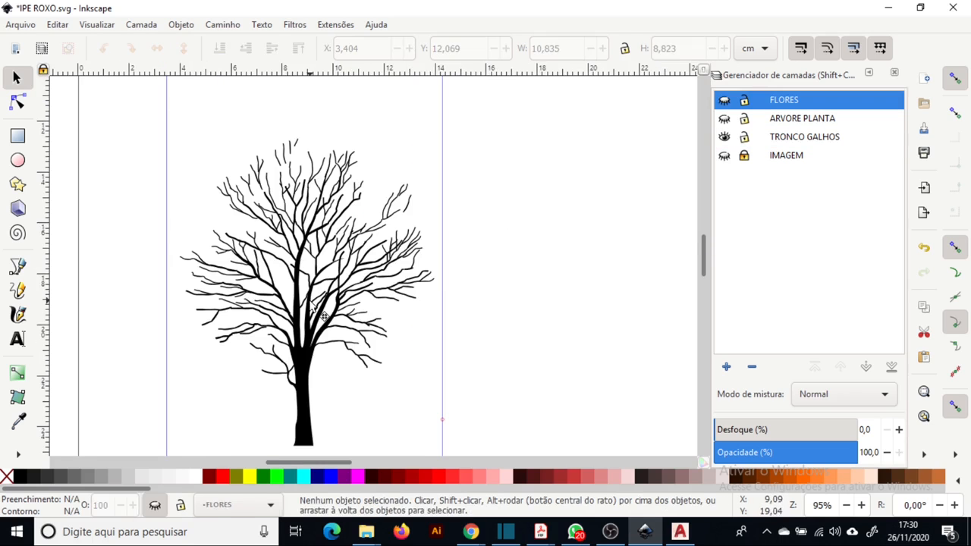
Step: Select all the trunk and branch paths on the TRONCO GALHOS layer and group them
click(303, 300)
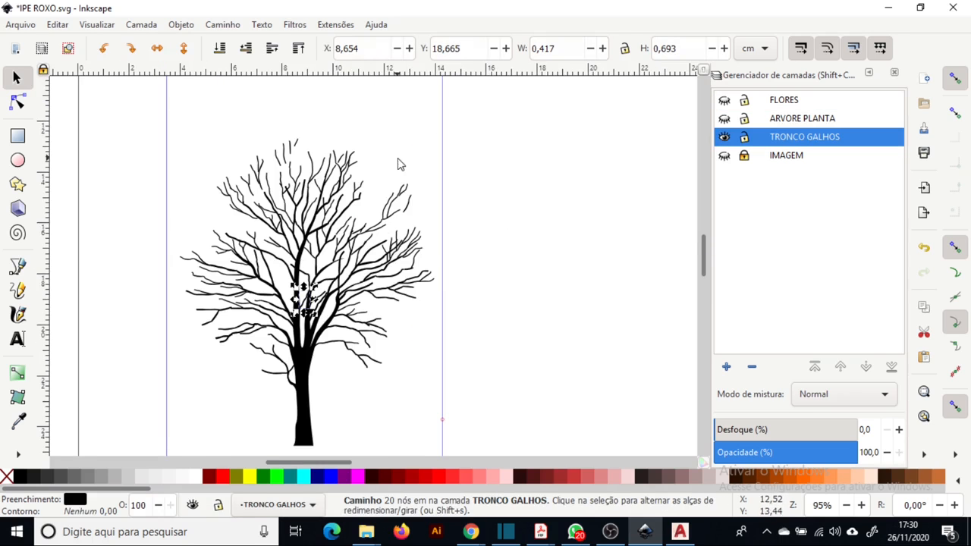
scroll(398, 146, down, 1)
drag(148, 94, 538, 449)
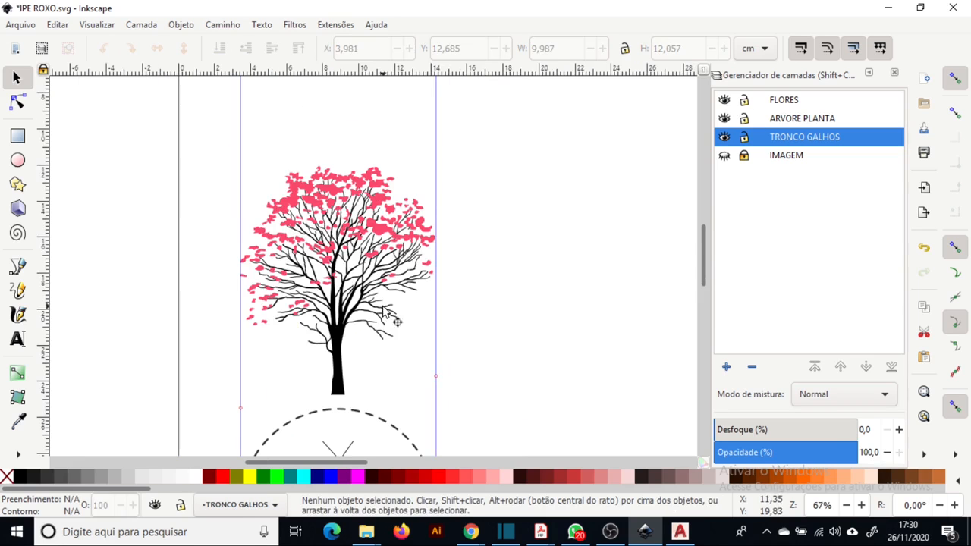
Step: Select the flower group, the trunk group and the dashed branch symbol beneath the tree together
drag(387, 311, 371, 230)
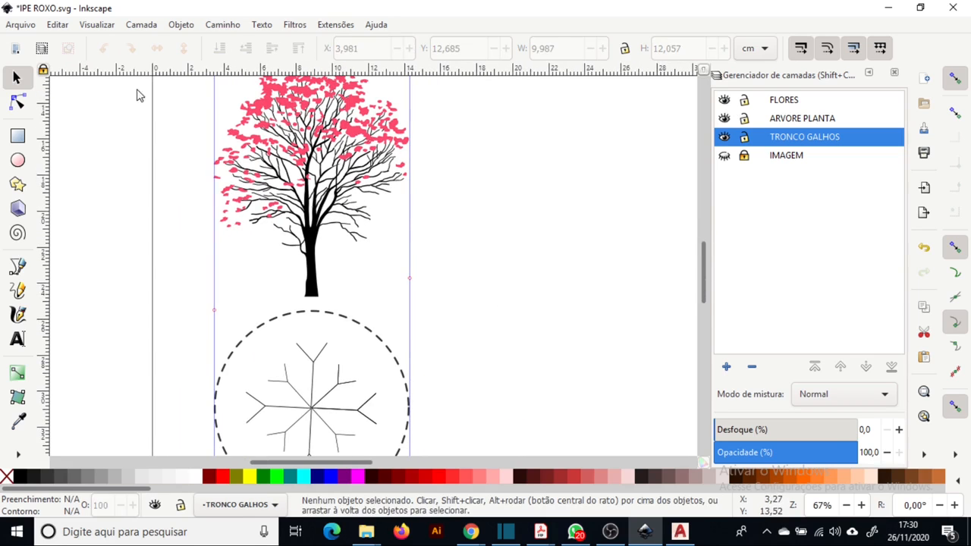
scroll(564, 156, down, 2)
drag(561, 133, 353, 413)
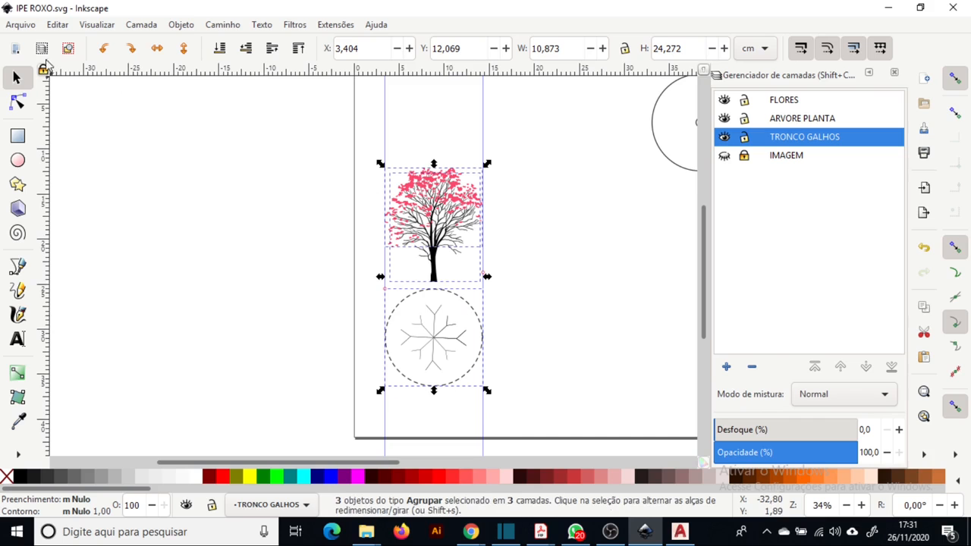
Step: Open the drawing ESCALA GRÁFICA 1-250 from the TRABALHO SAO BENTO folder
click(24, 28)
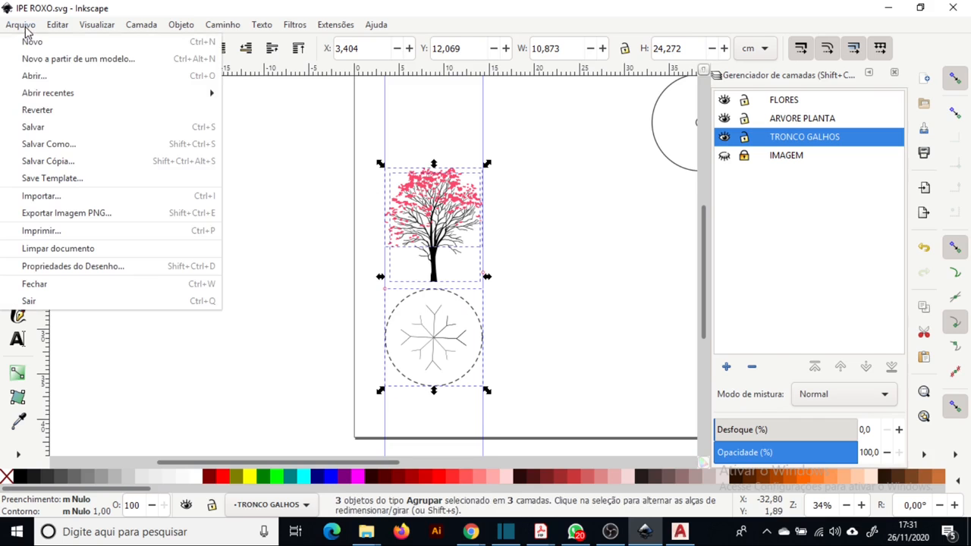
click(87, 77)
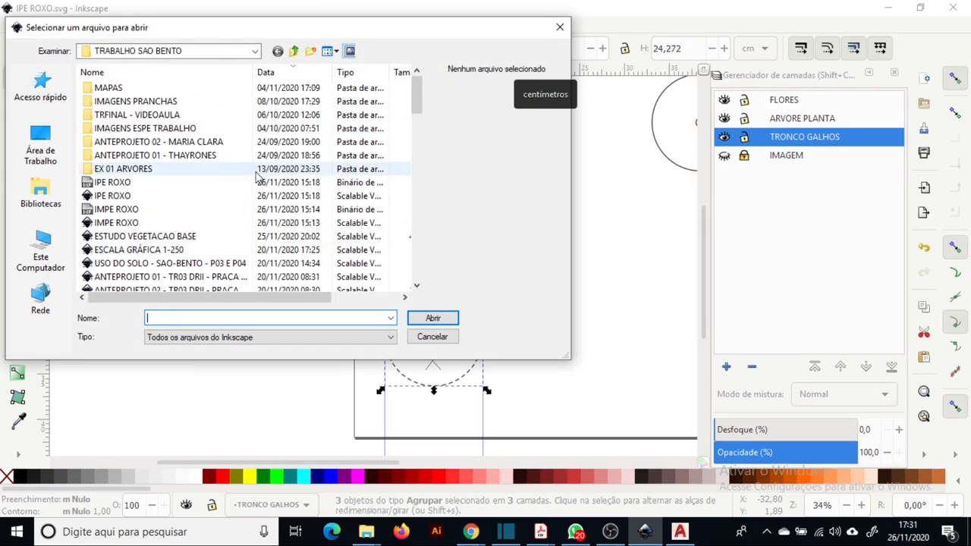
scroll(289, 199, down, 1)
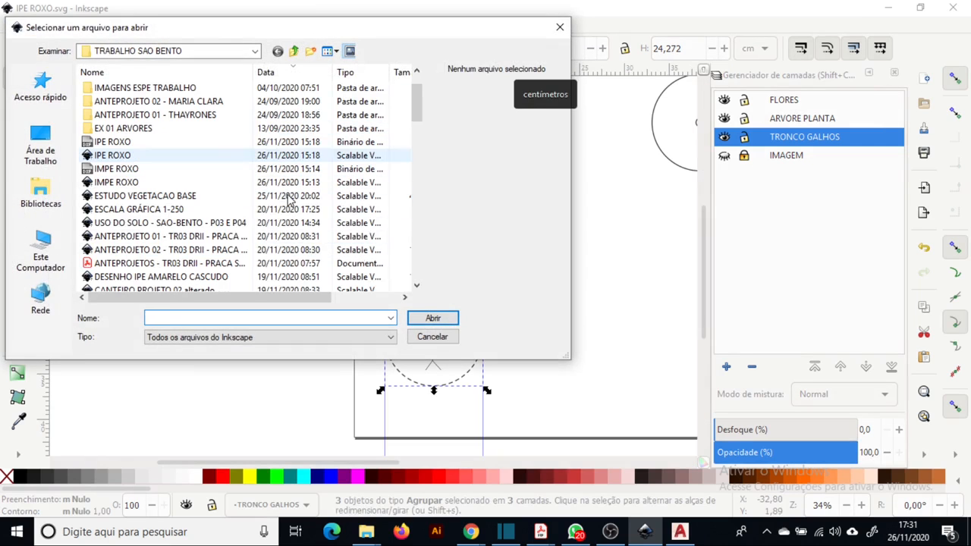
click(98, 213)
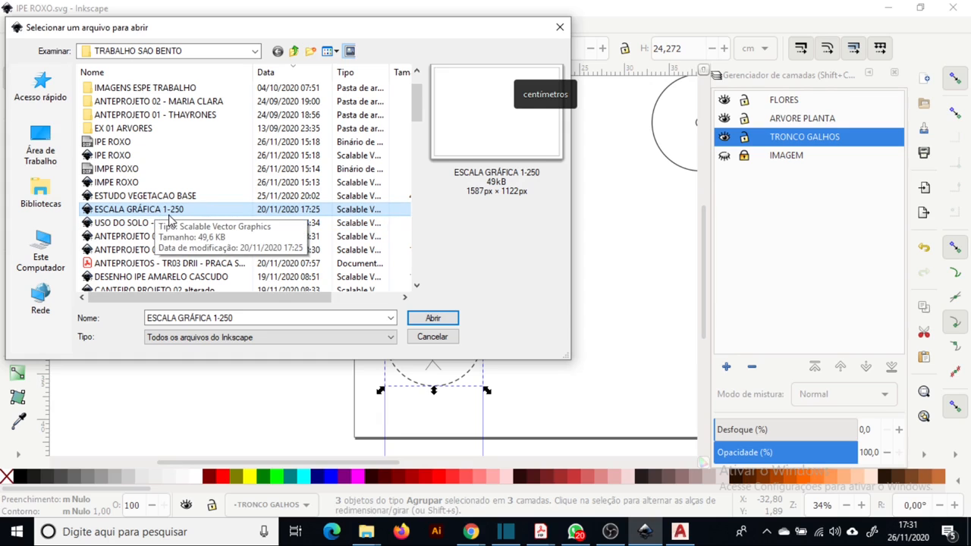
click(430, 320)
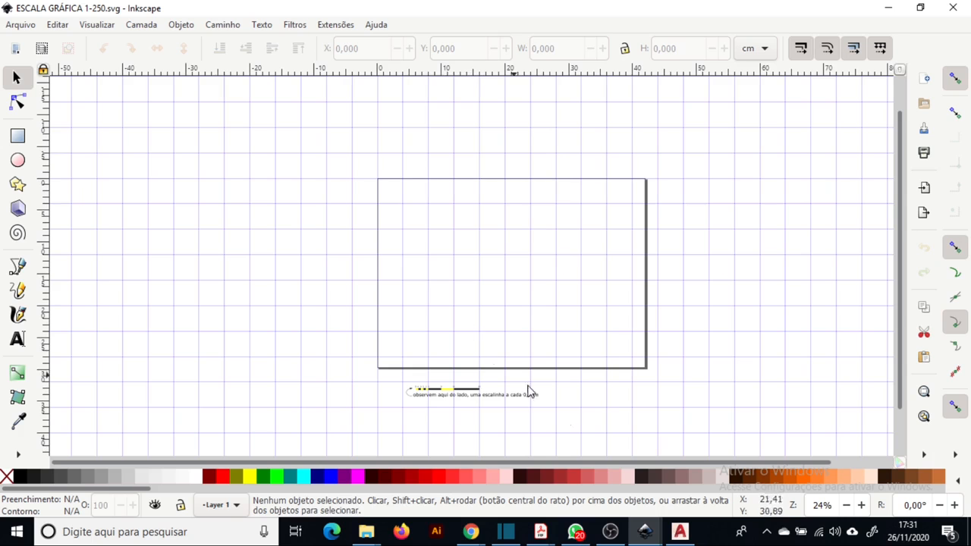
Step: Examine the graphic scale bar below the page, including its divisions and the fine 0,10 m grid at its end
ctrl+scroll(485, 415, up, 1)
ctrl+scroll(399, 444, up, 1)
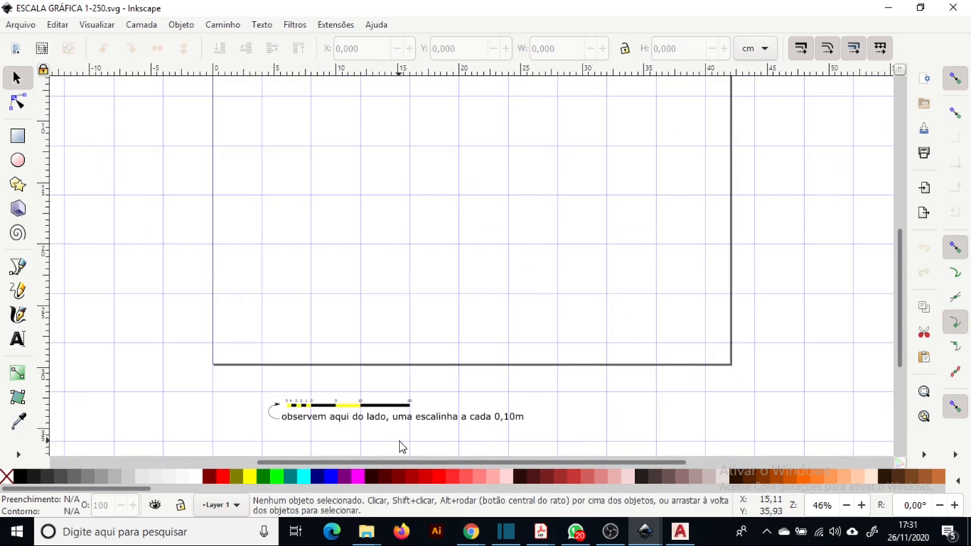
ctrl+scroll(402, 448, up, 1)
ctrl+scroll(400, 444, up, 1)
ctrl+scroll(199, 408, up, 1)
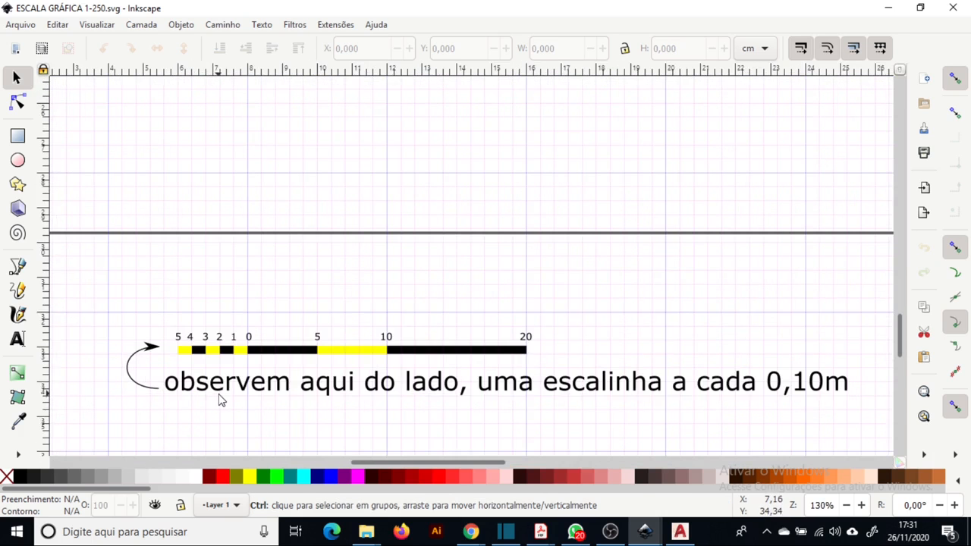
ctrl+scroll(219, 400, up, 2)
click(575, 334)
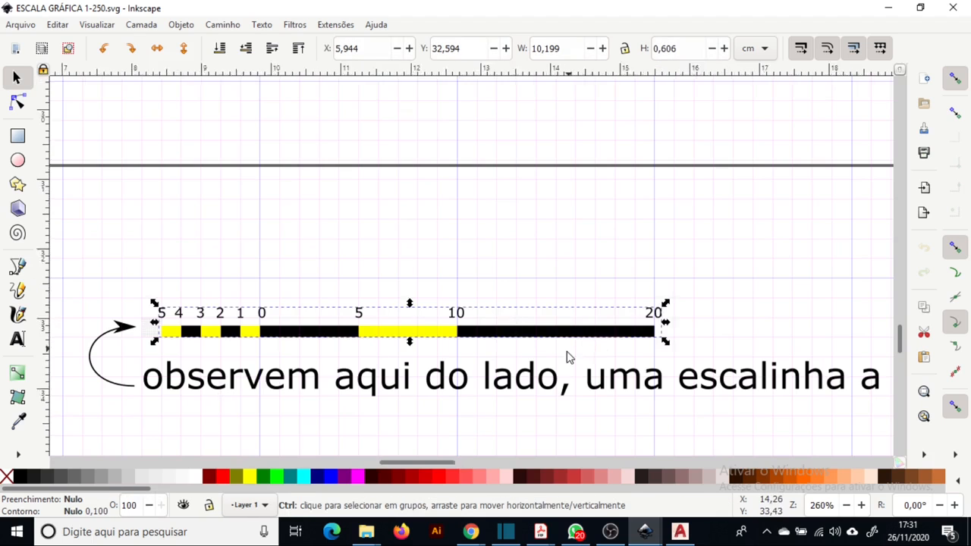
ctrl+scroll(569, 357, up, 2)
ctrl+scroll(748, 321, down, 1)
key(Escape)
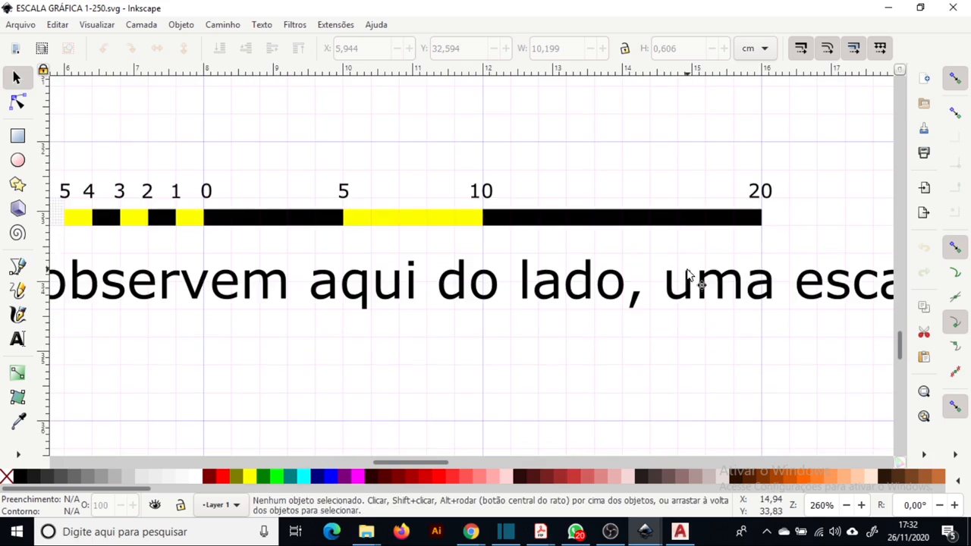
ctrl+scroll(358, 299, down, 1)
ctrl+scroll(154, 233, up, 4)
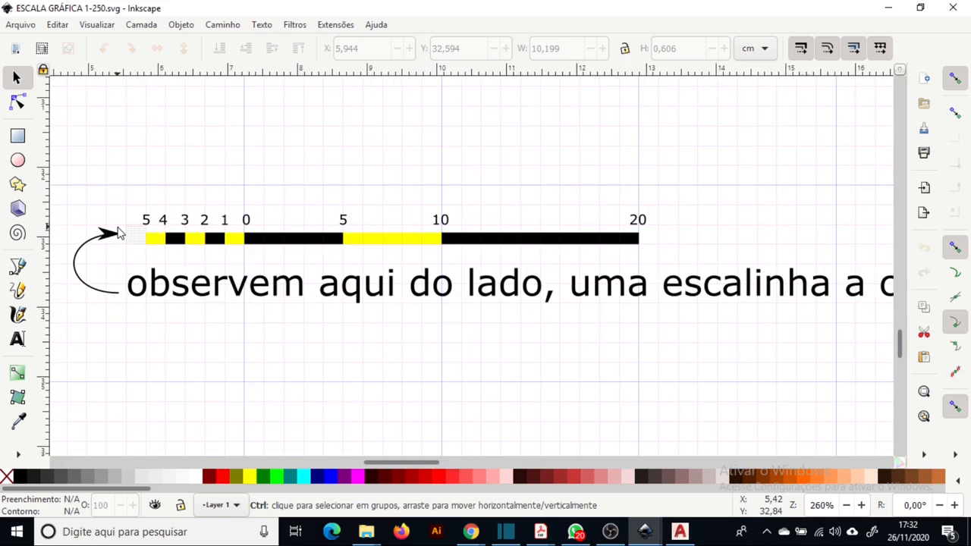
ctrl+scroll(107, 238, up, 3)
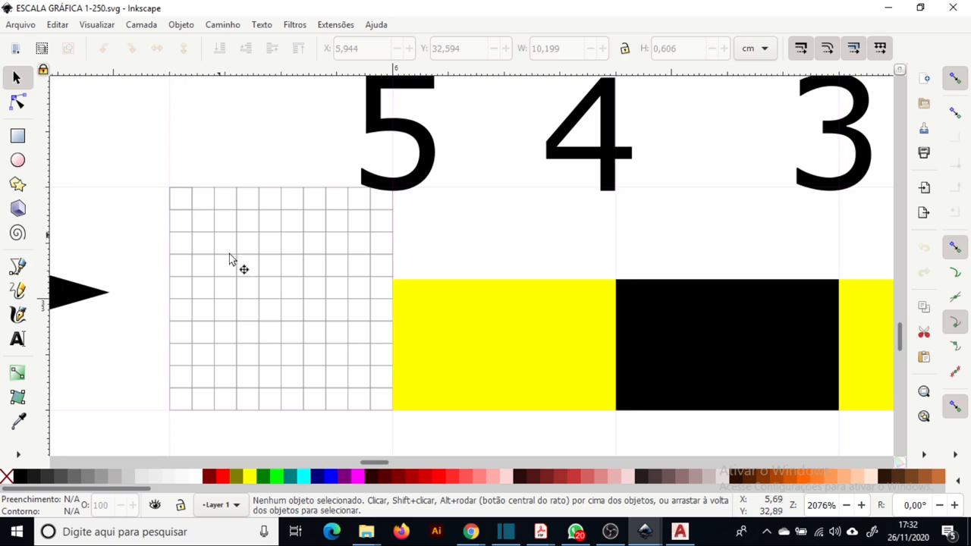
scroll(498, 347, down, 6)
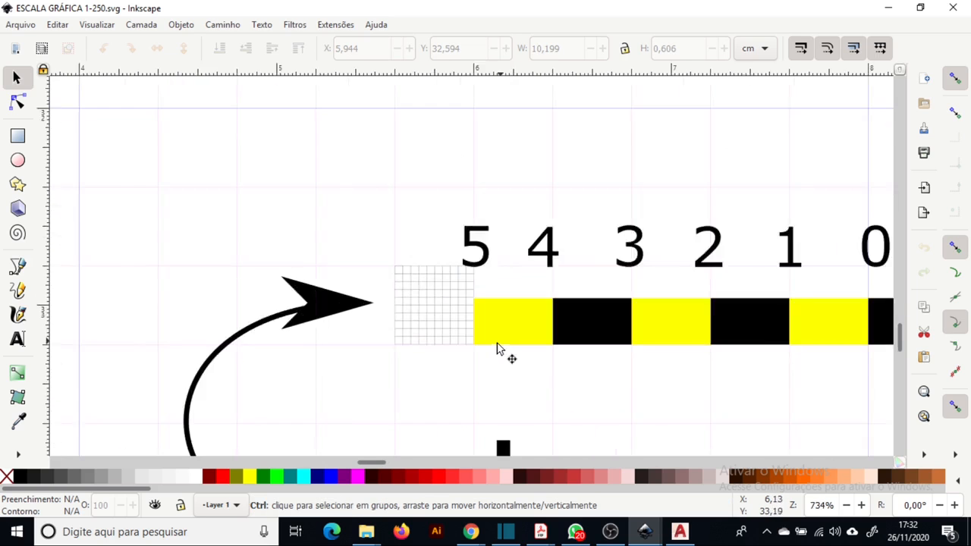
scroll(484, 340, down, 5)
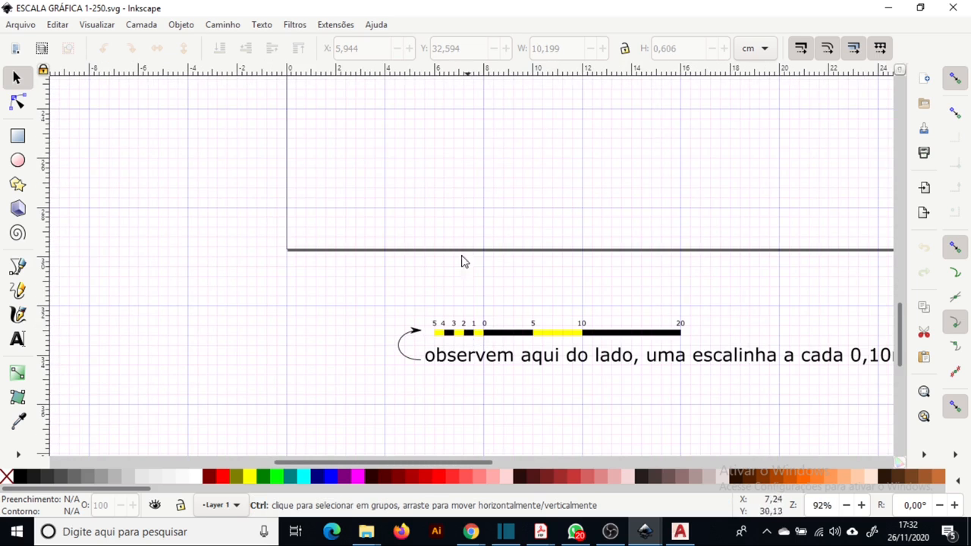
Step: Paste the copied flower group, trunk group and dashed plan symbol onto the page and display the layer manager
scroll(455, 334, right, 2)
scroll(455, 334, up, 1)
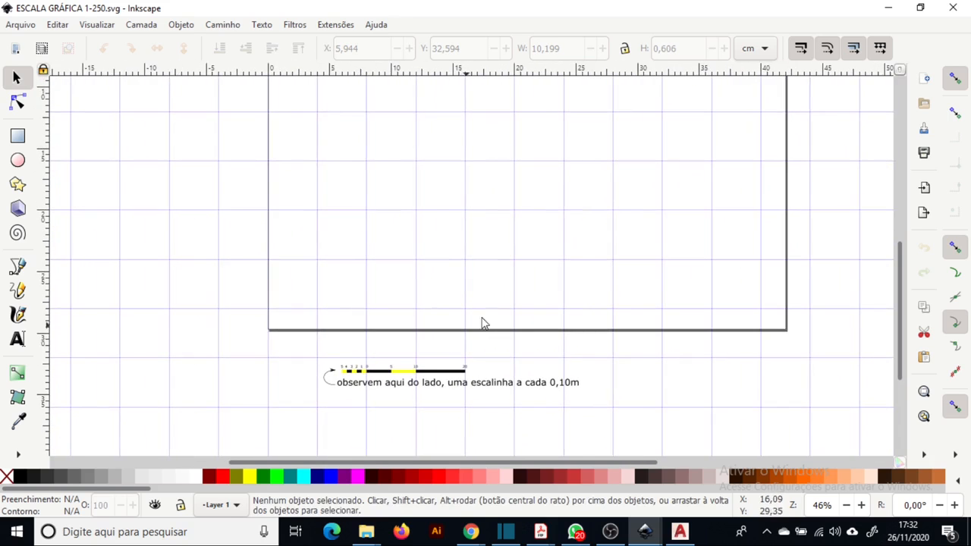
scroll(365, 336, up, 3)
scroll(414, 392, right, 3)
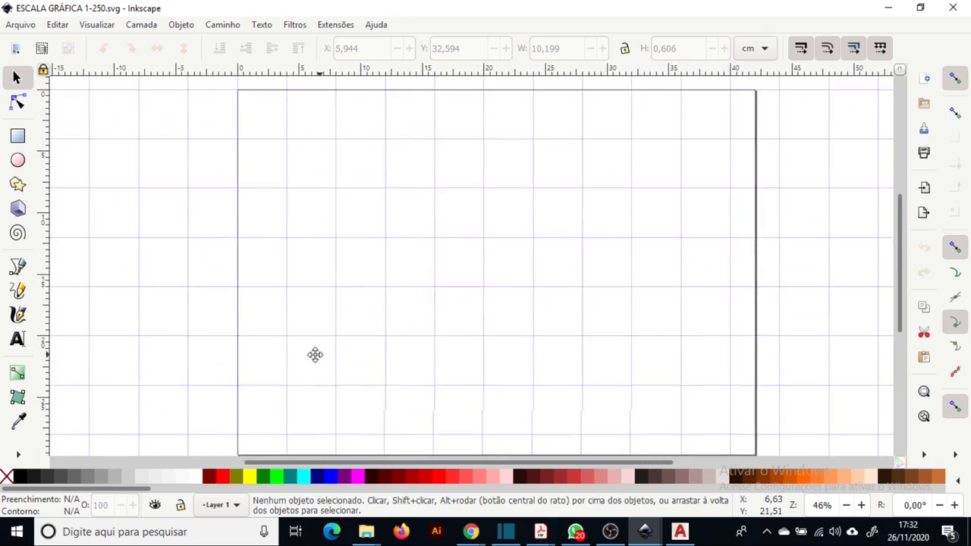
key(ctrl)
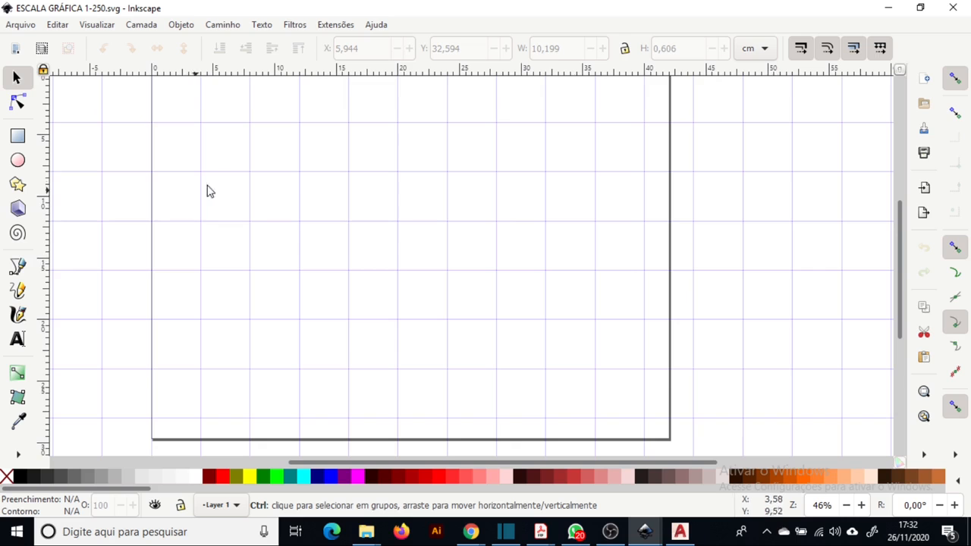
key(ctrl+v)
key(shift+ctrl+l)
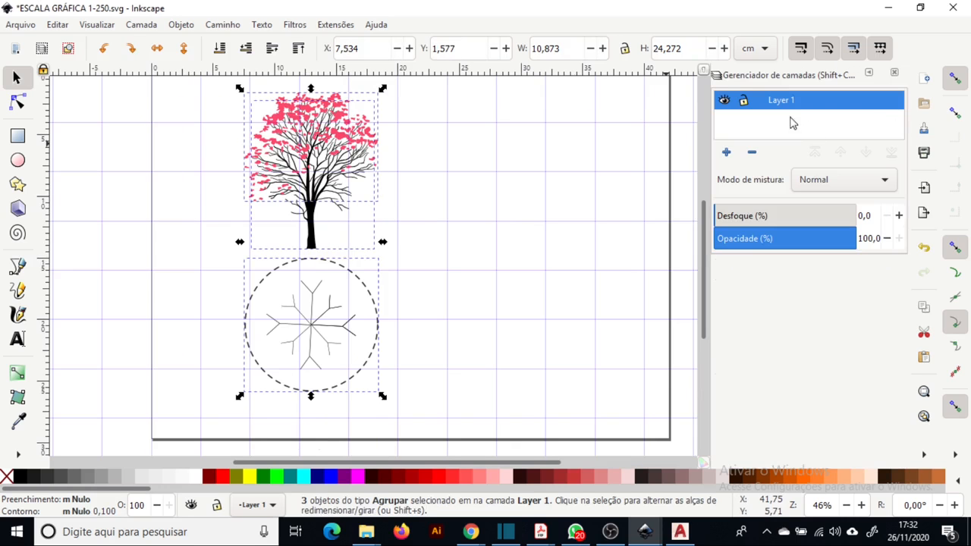
Step: Merge all the pink flower shapes inside the pasted flower group into one path with Union
click(367, 176)
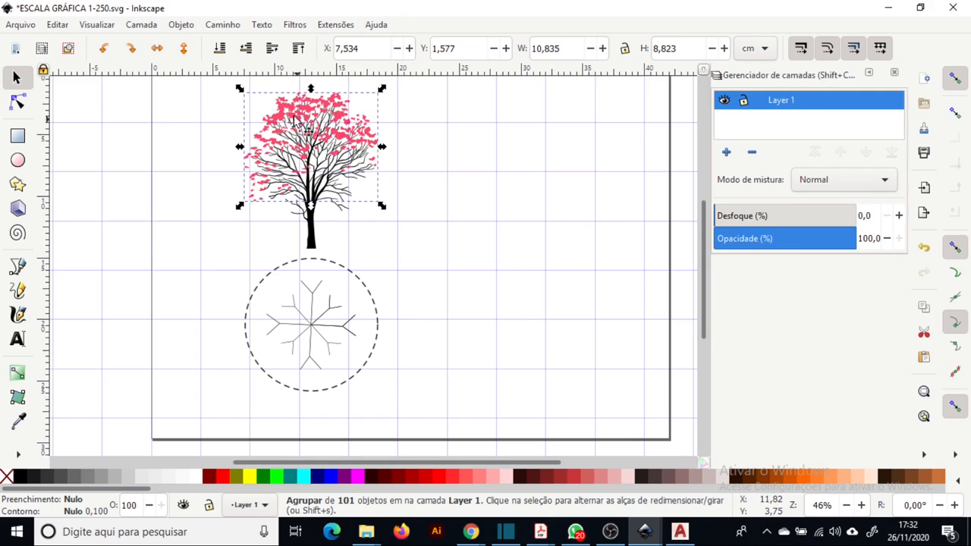
key(Escape)
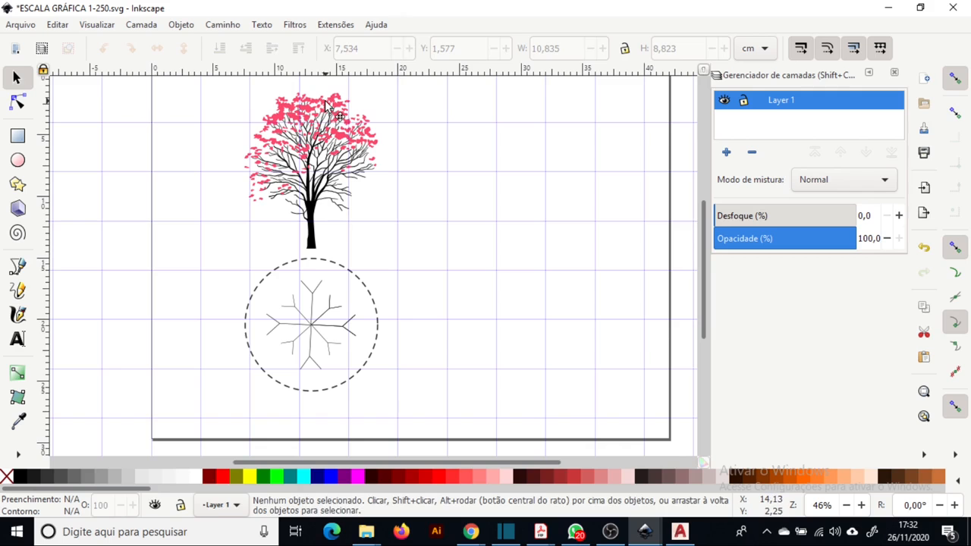
drag(420, 86, 181, 250)
click(224, 25)
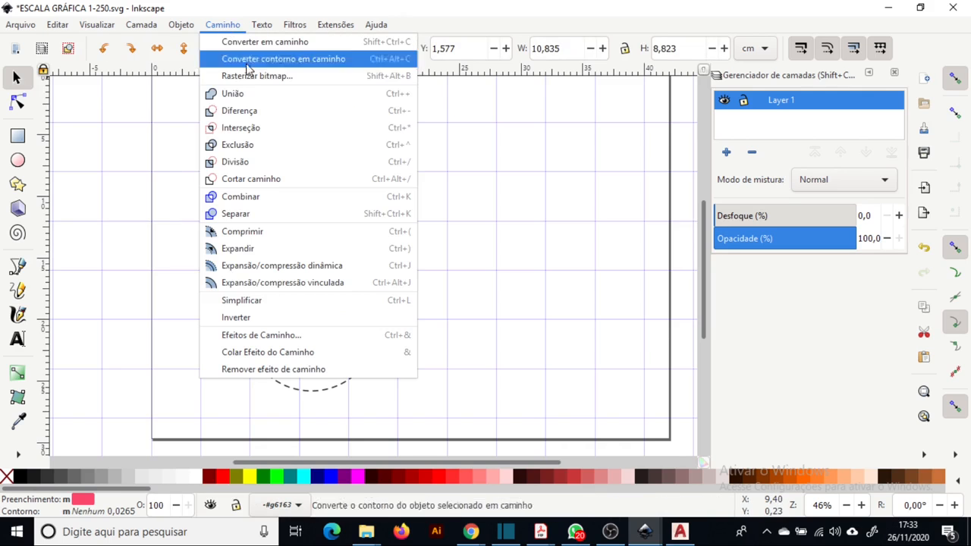
click(243, 93)
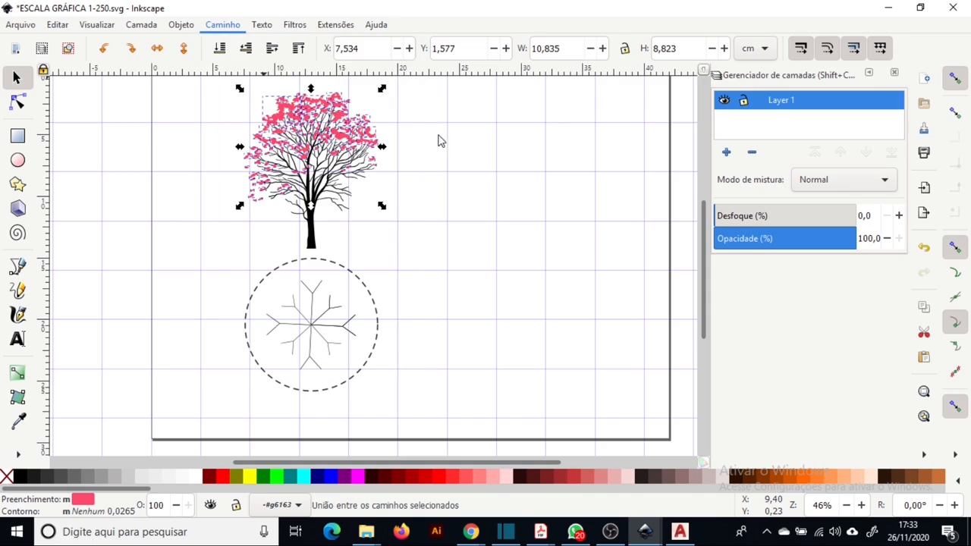
key(Escape)
Step: Try to merge all the trunk and branch paths inside the trunk group into one path with Union
click(315, 247)
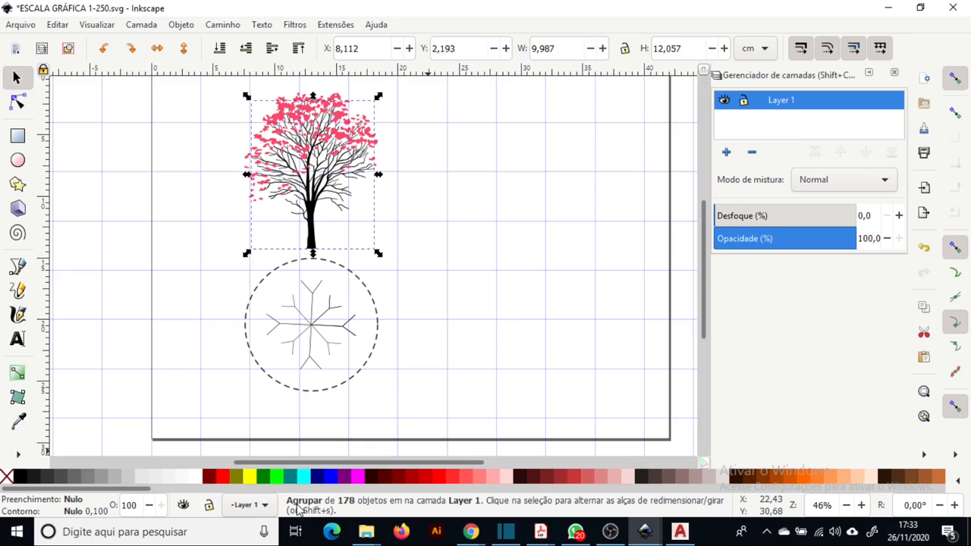
double_click(312, 243)
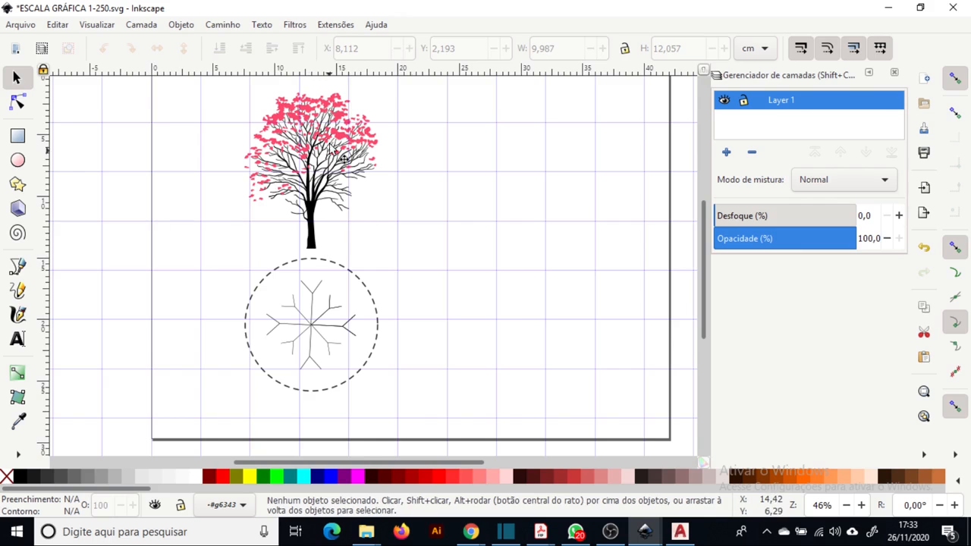
click(311, 155)
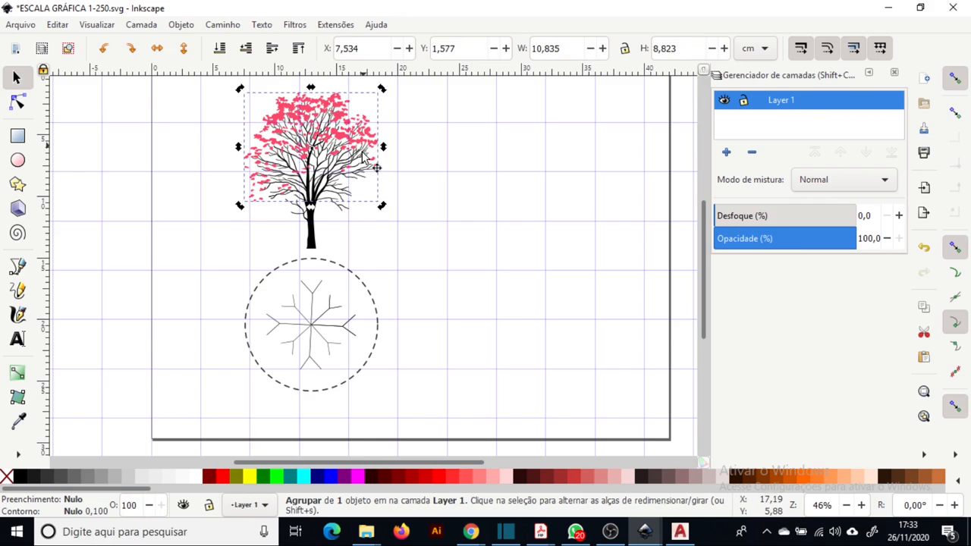
double_click(332, 226)
key(ctrl+a)
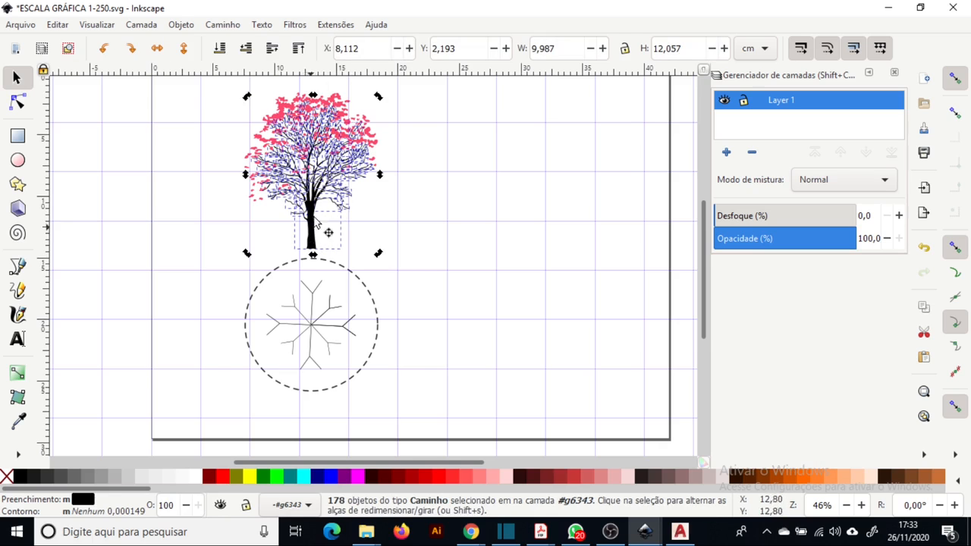
click(216, 24)
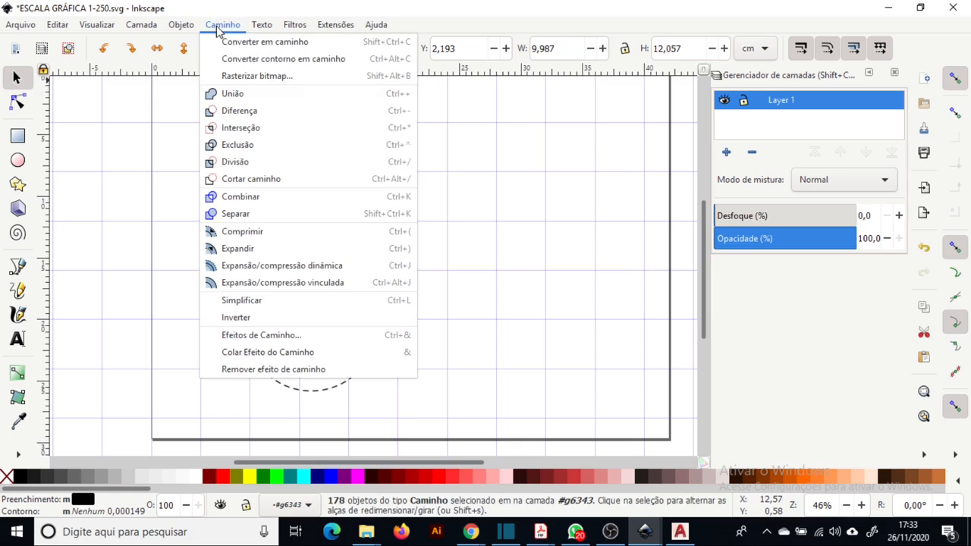
click(262, 94)
key(ctrl+z)
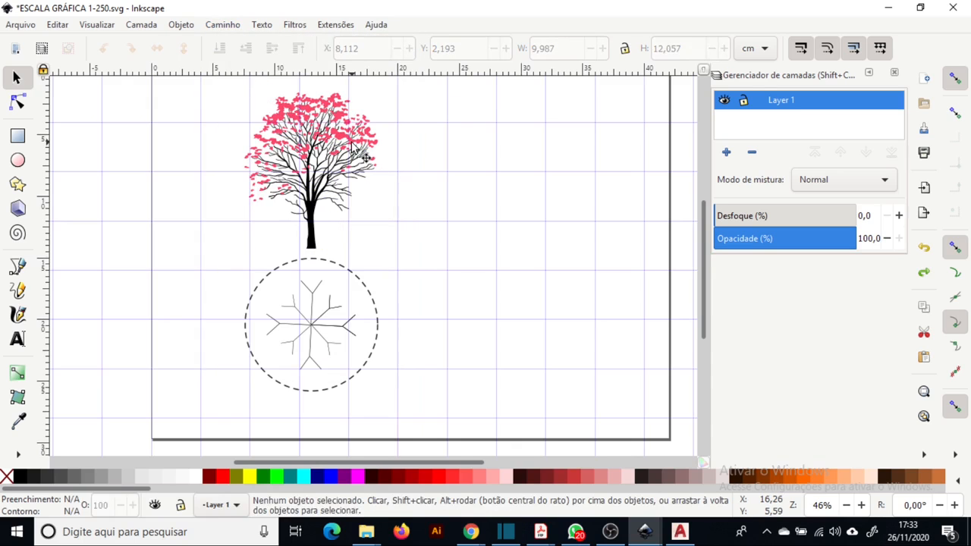
Step: Switch to Adobe Acrobat and check the height and trunk diameter of the ipê-roxo in the Árvores e Arbustos PDF
click(332, 151)
click(422, 160)
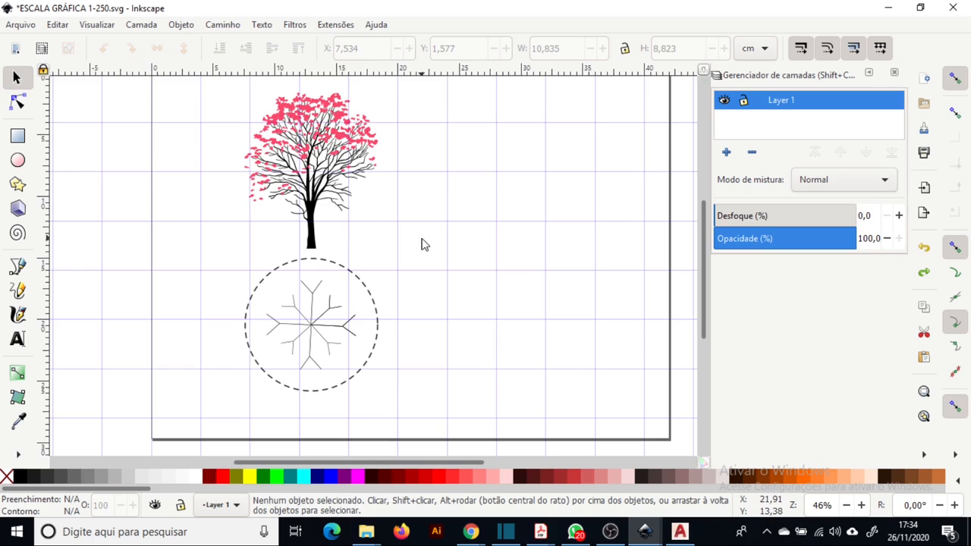
click(540, 531)
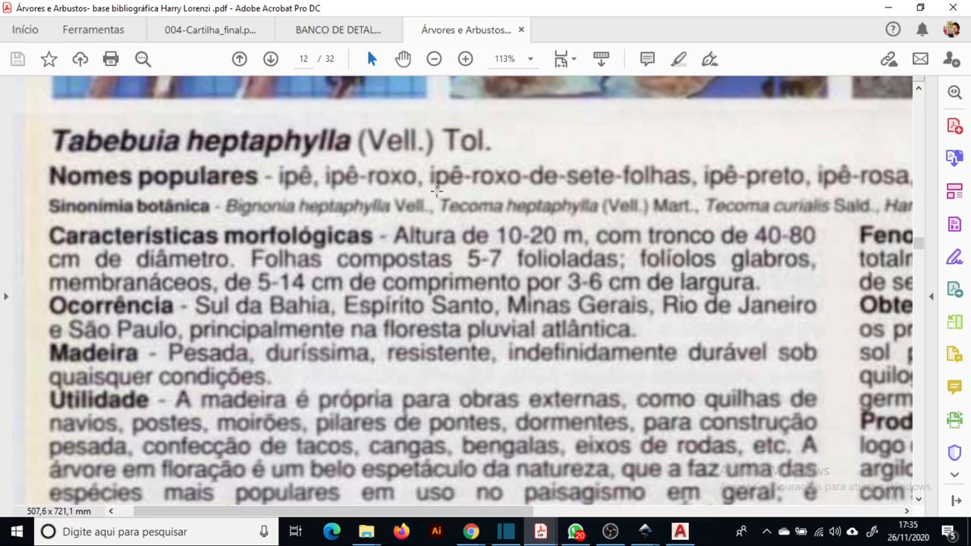
key(alt+Tab)
Step: Select the flowers, trunk and plan symbol together and scale them down to about 5,6 cm wide and 12,5 cm high
drag(328, 354, 401, 282)
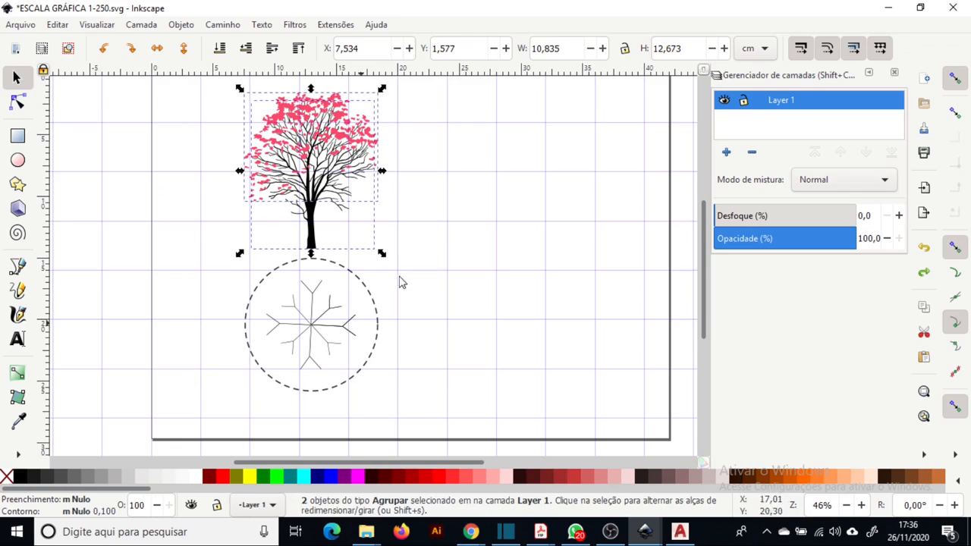
drag(453, 85, 237, 399)
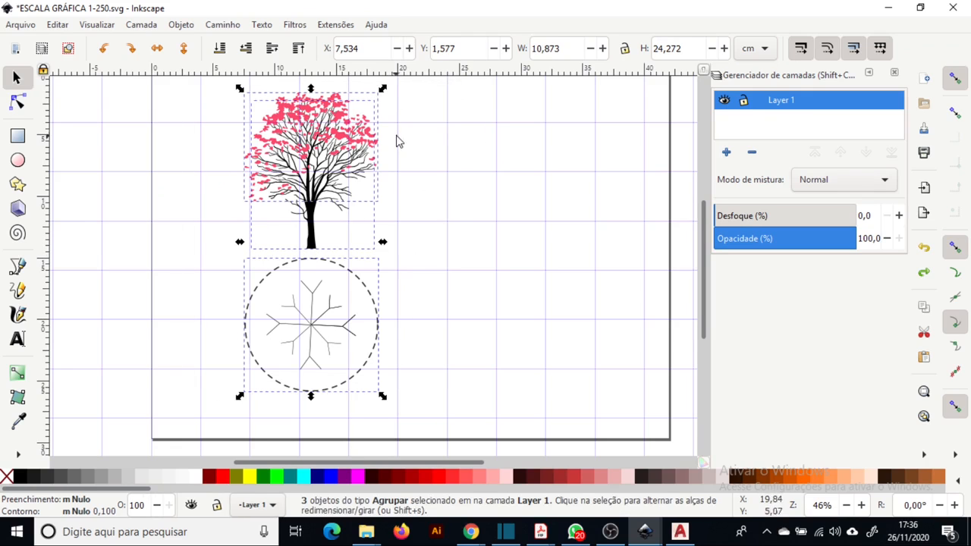
scroll(468, 433, down, 7)
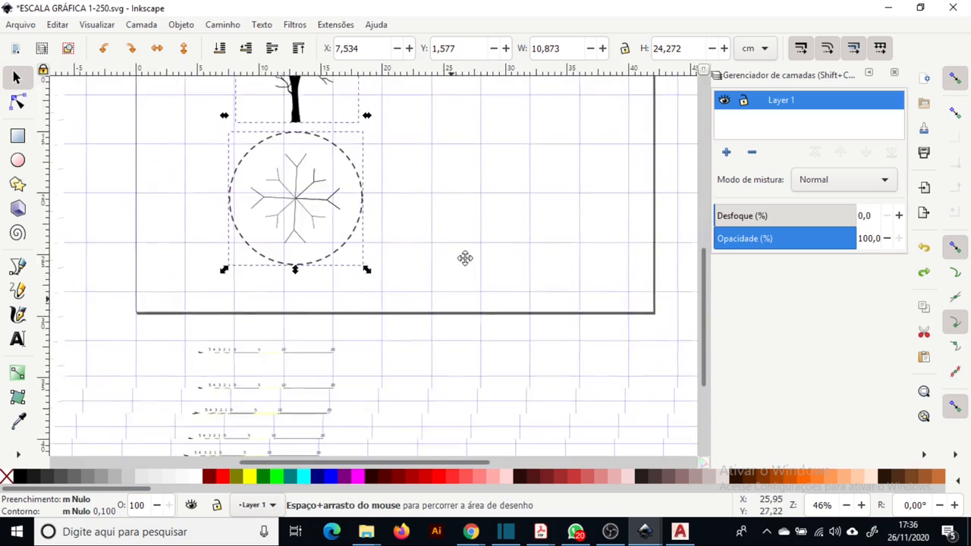
scroll(418, 156, up, 7)
drag(409, 82, 395, 161)
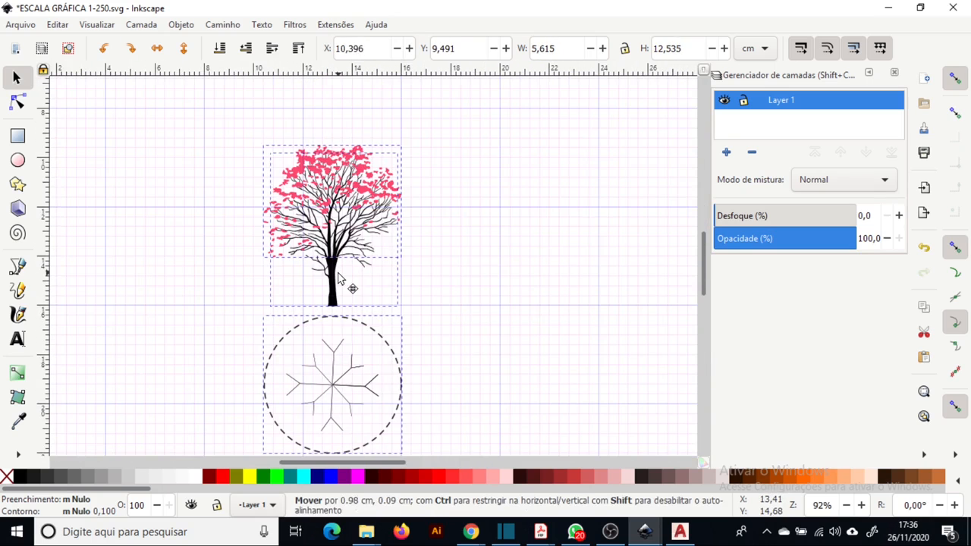
Step: Shift the selected tree and plan symbol slightly, then enlarge them to about 6,1 cm wide and 13,6 cm high
drag(338, 273, 339, 274)
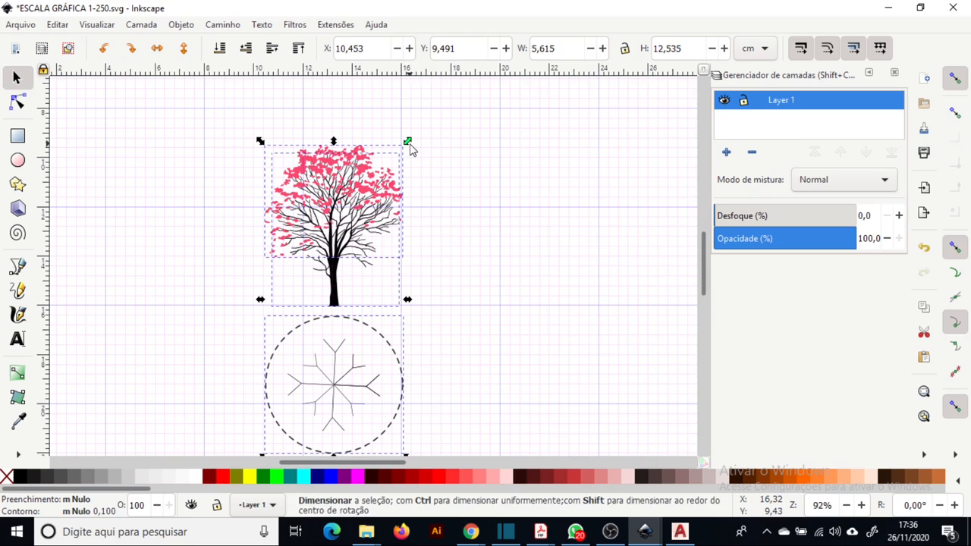
drag(411, 149, 446, 125)
scroll(501, 296, up, 2)
scroll(571, 334, up, 1)
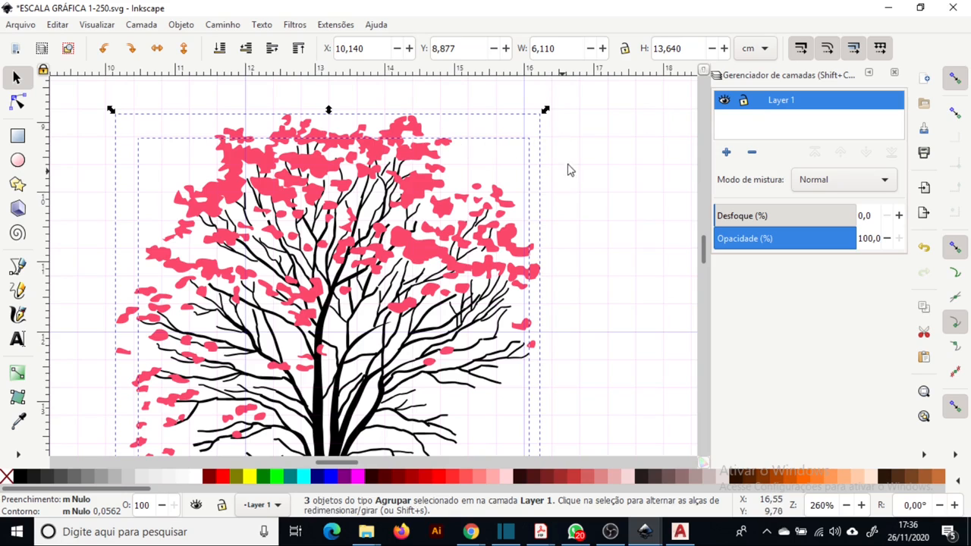
Step: Move the tree and its plan symbol near the page's upper-left corner, and group the flowers with the trunk
key(Escape)
key(5)
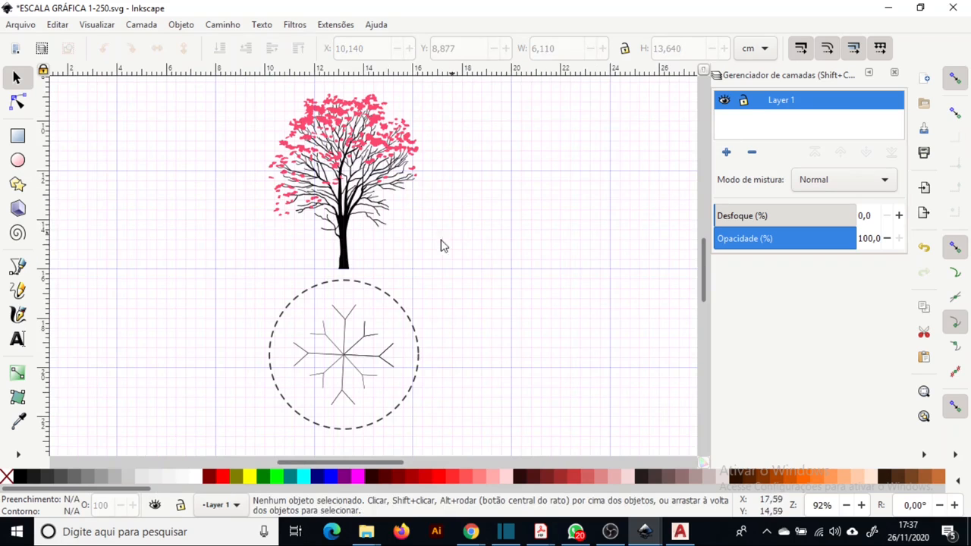
ctrl+scroll(437, 246, down, 1)
scroll(444, 266, down, 1)
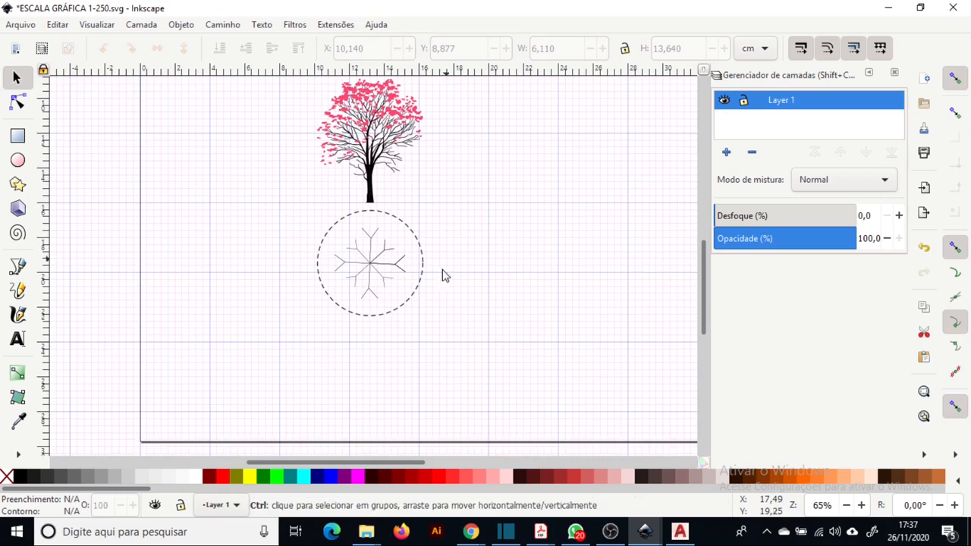
drag(370, 121, 346, 174)
right_click(348, 165)
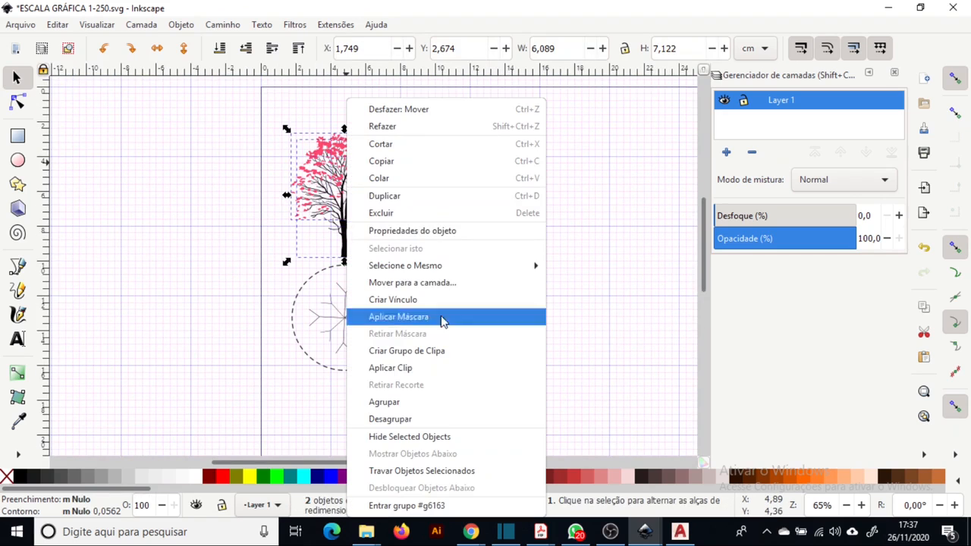
click(422, 410)
Step: Show the Objects list and enlarge it enough to fit all the items of Layer 1
click(181, 24)
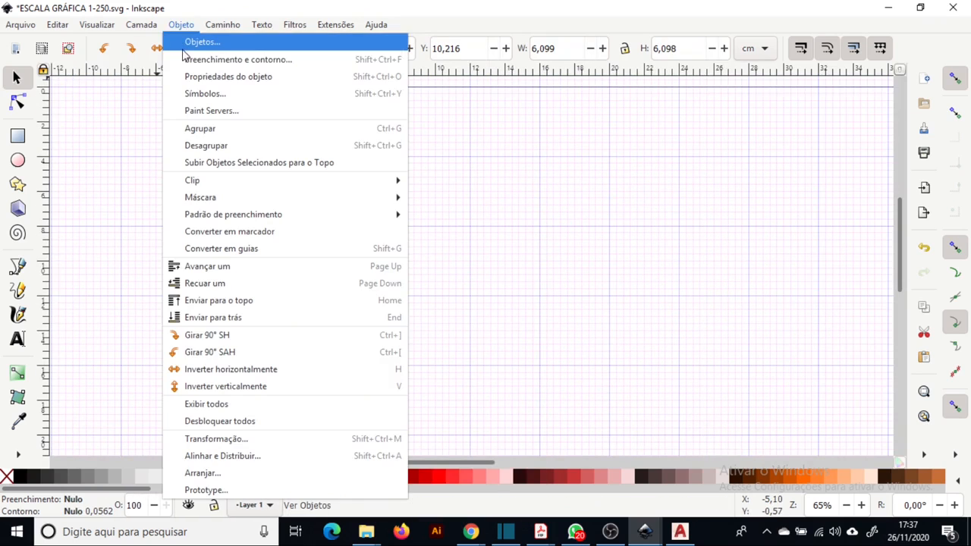
click(194, 45)
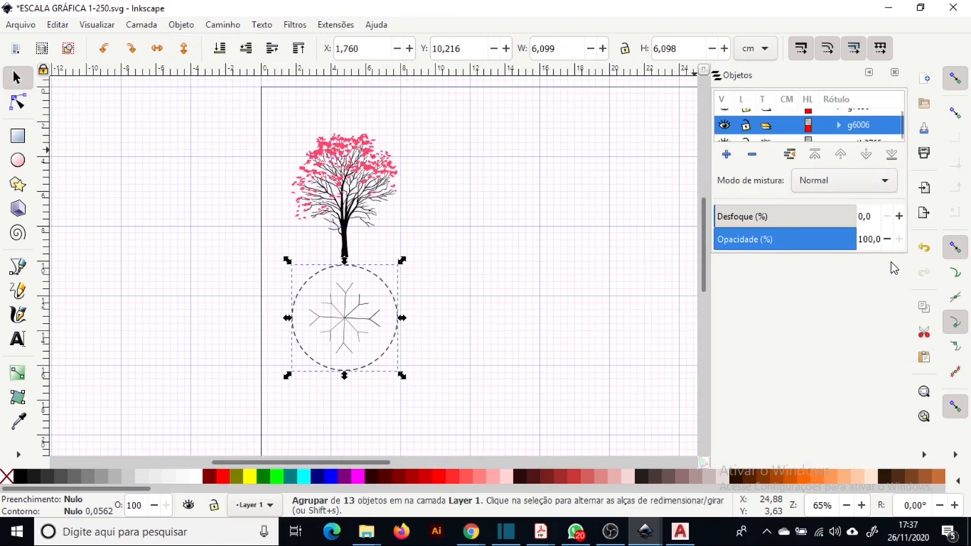
drag(883, 254, 864, 422)
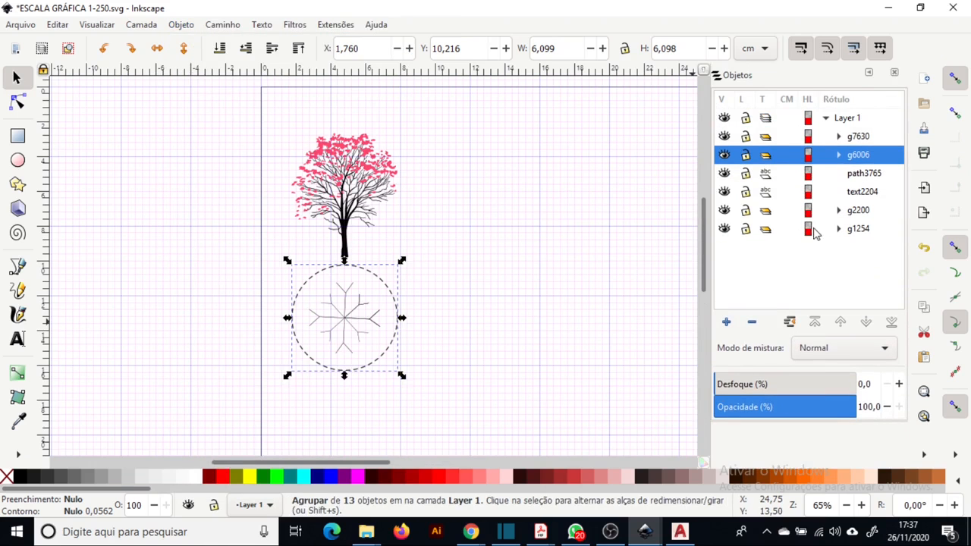
Step: Identify the plan symbol's group by toggling its visibility, and rename it with a label beginning "IPE ROXO - PLA"
click(726, 155)
click(726, 157)
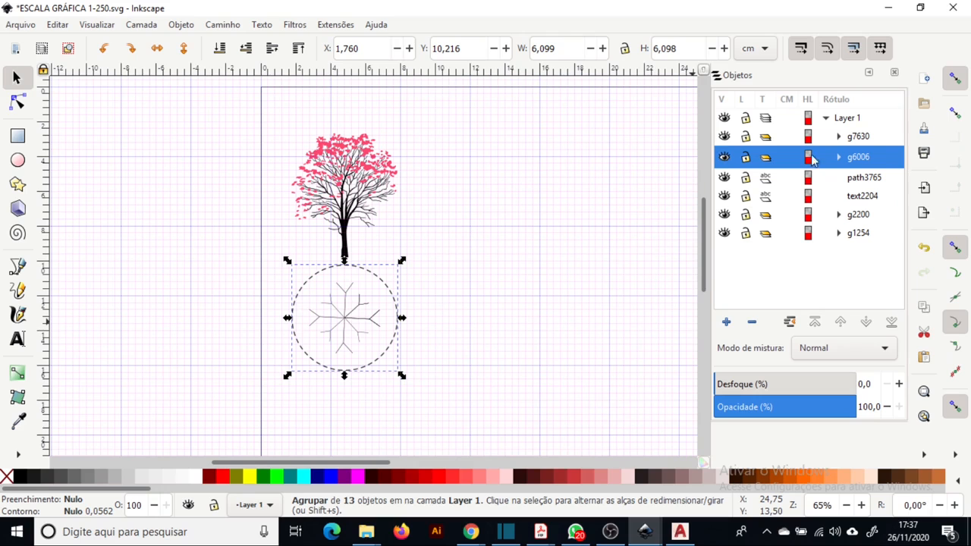
double_click(863, 167)
key(ctrl+v)
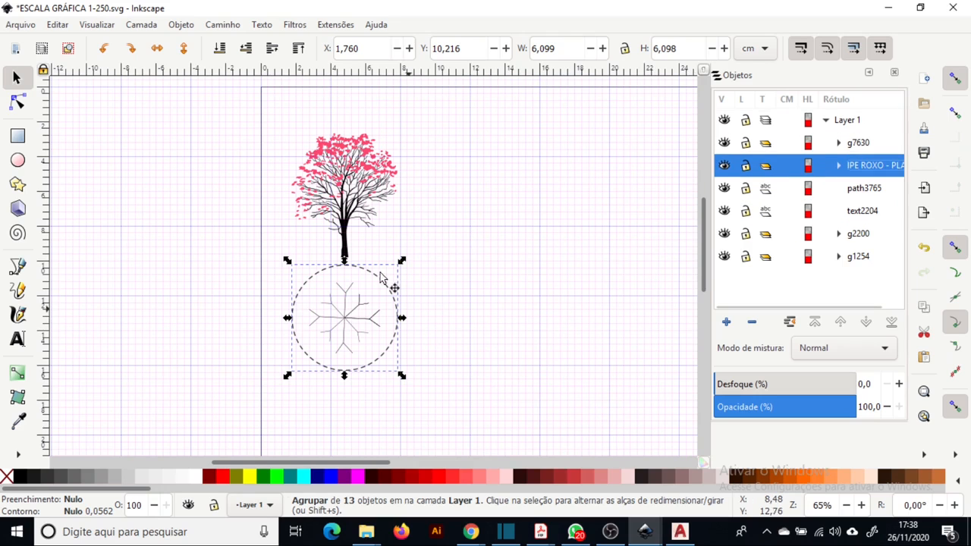
Step: Rename the group holding the whole flowering tree as "IPE ROXO - ELEVACAO"
click(382, 217)
double_click(858, 142)
text(IPE ROXO - E)
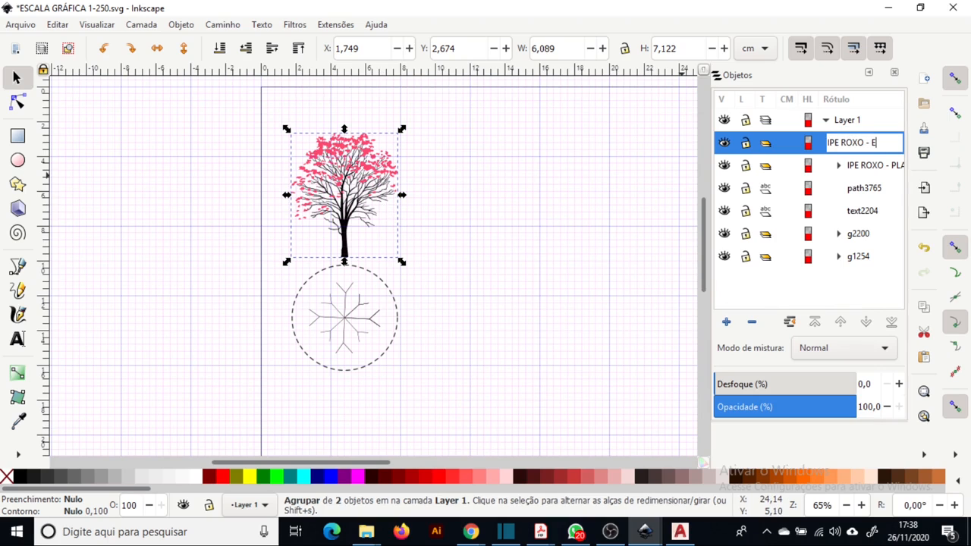
text(LEVAÇÃO)
key(Return)
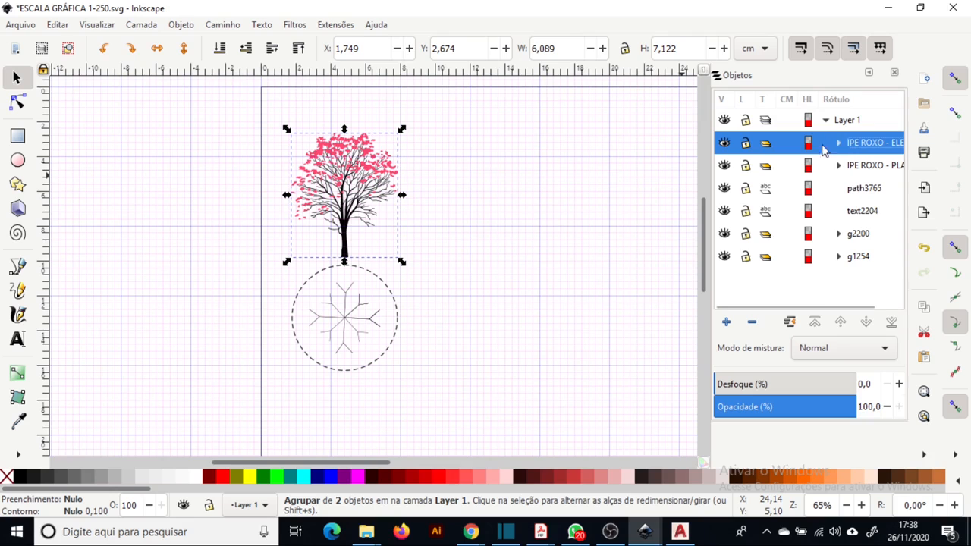
Step: Expand the elevation group and rename its flowers subgroup as "FLORACAO"
click(839, 143)
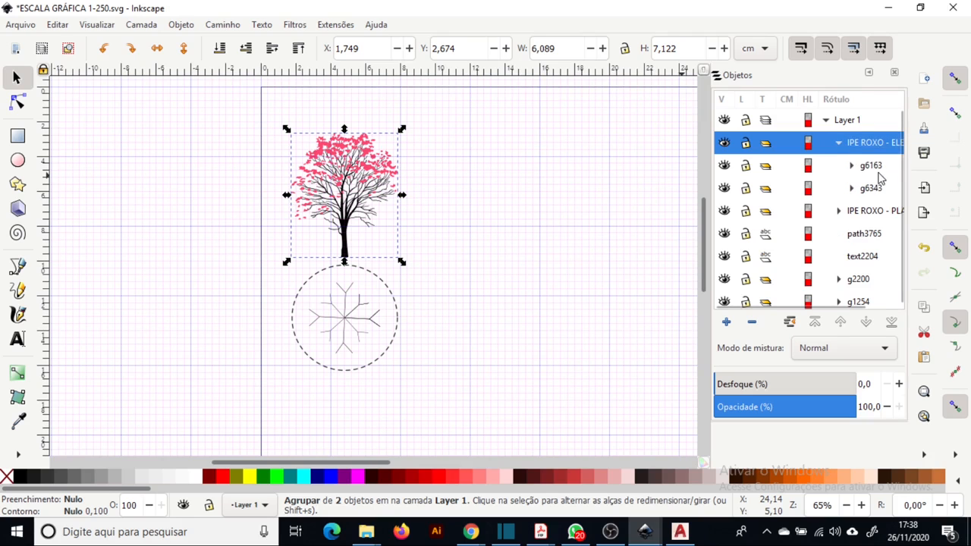
click(858, 167)
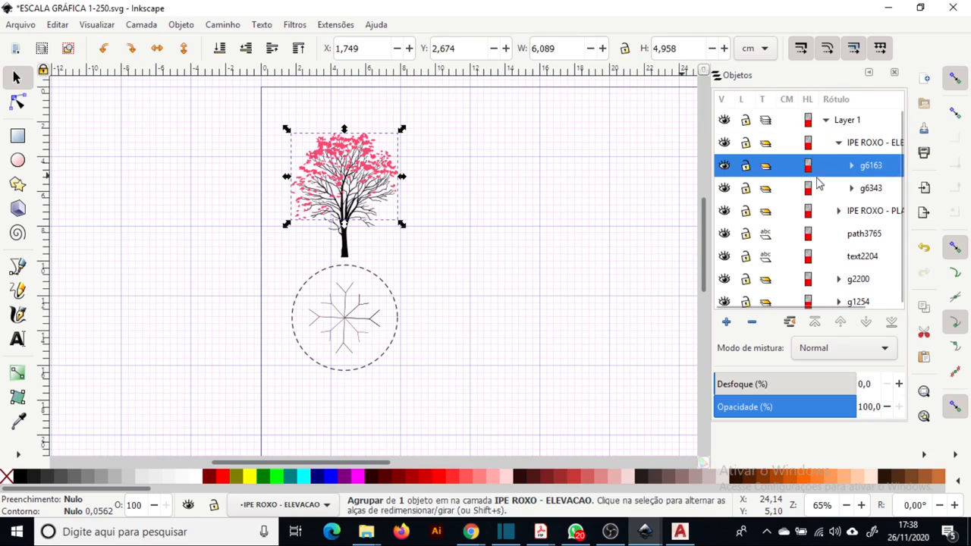
click(723, 165)
click(724, 165)
double_click(872, 167)
text(FLORACAO)
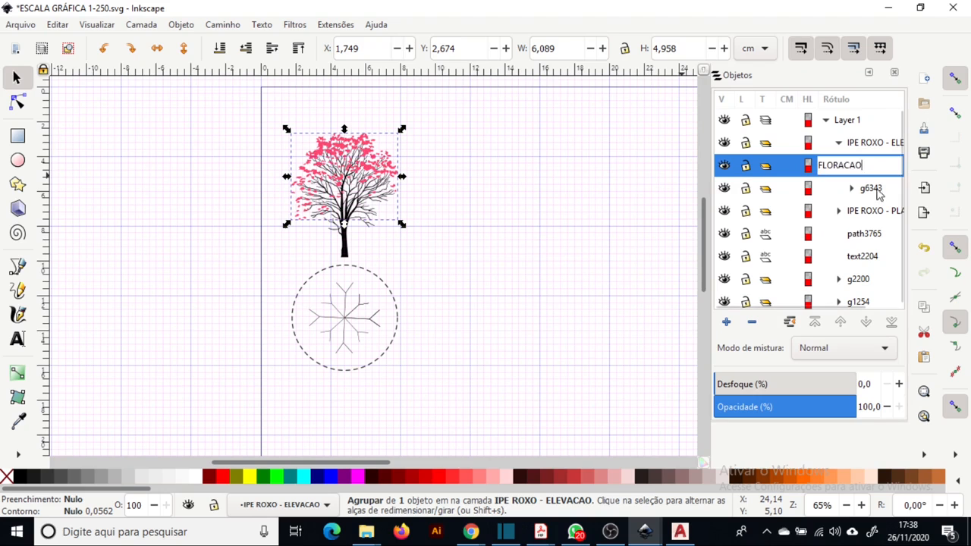
key(Return)
Step: Rename the trunk and branches subgroup inside the elevation group with a label beginning "TR"
click(878, 191)
double_click(871, 189)
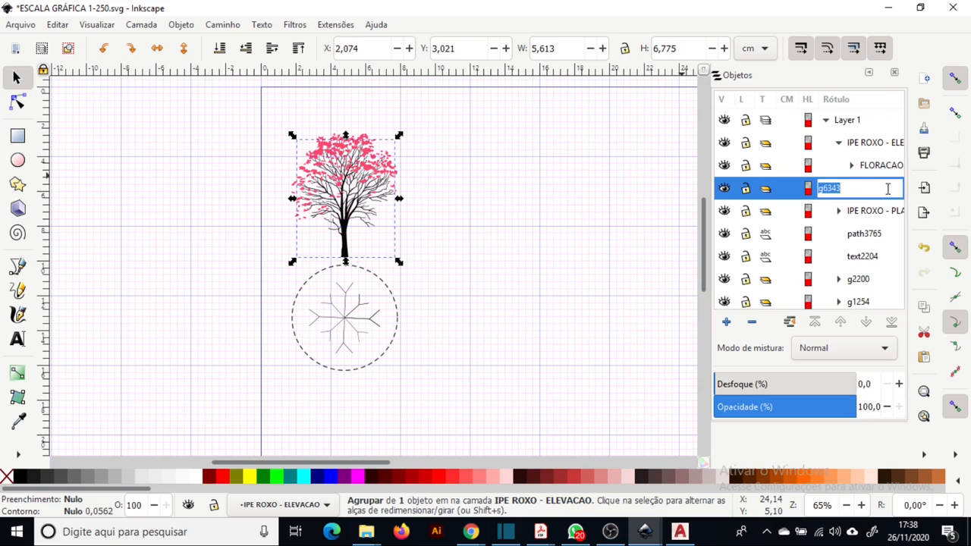
text(TR)
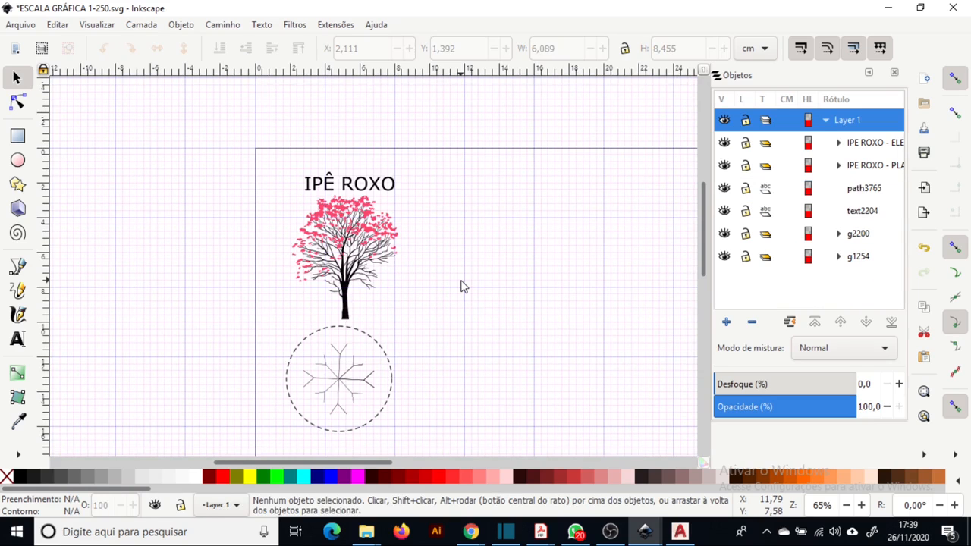